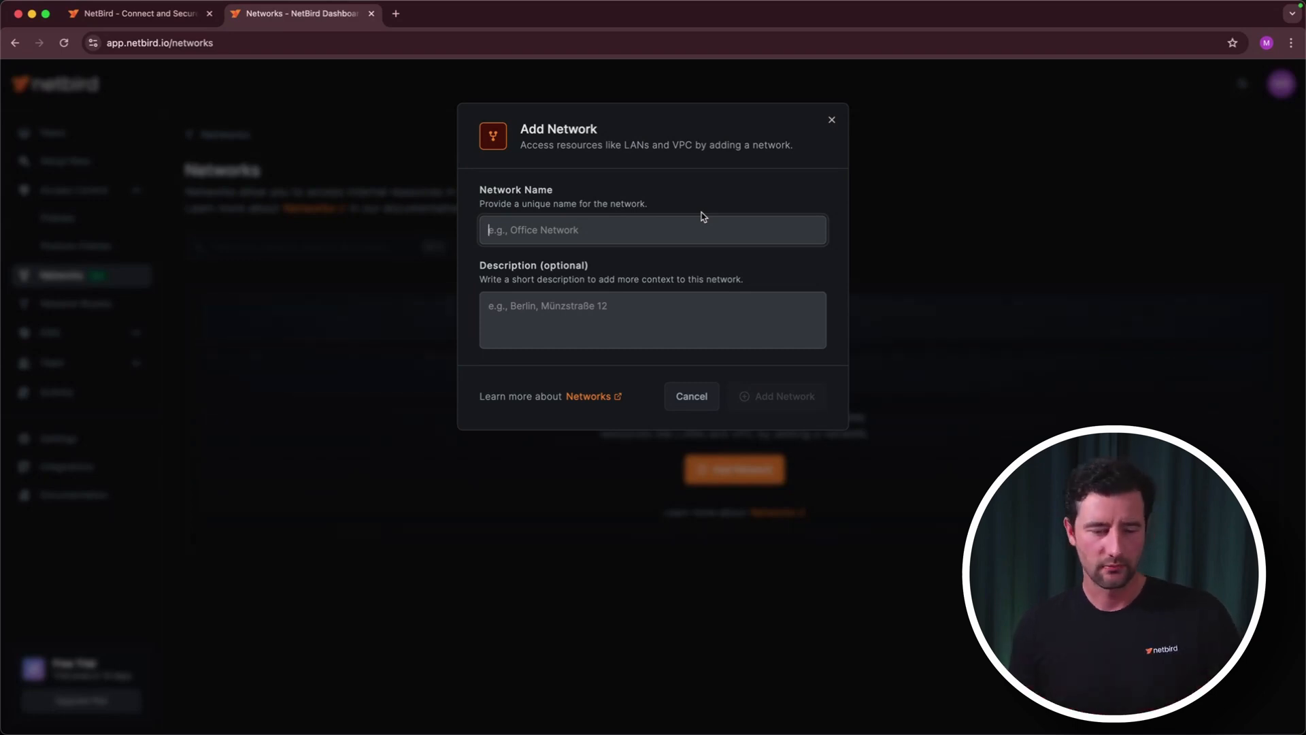
Create a network named "AWS VPC - Ireland" and start adding a resource to it
{"action": "type", "text": "AWS "}
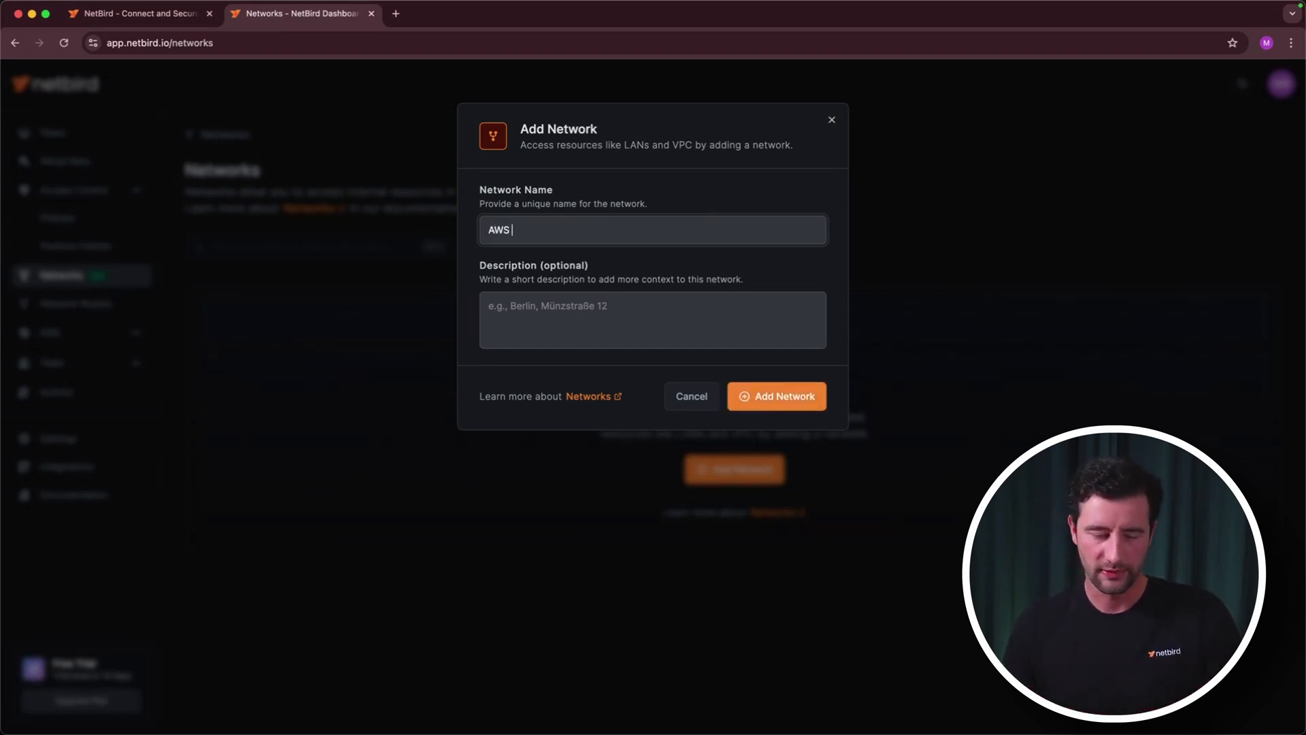
{"action": "type", "text": "VP"}
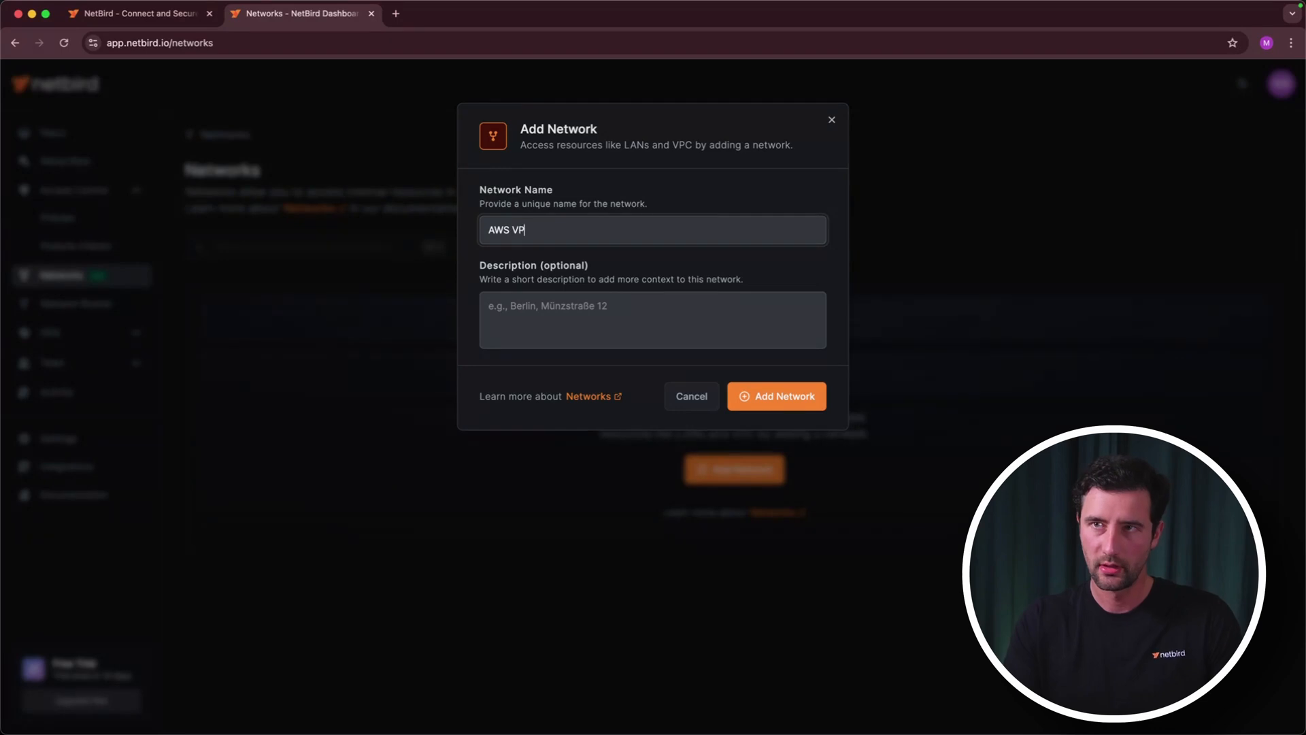
{"action": "type", "text": "C "}
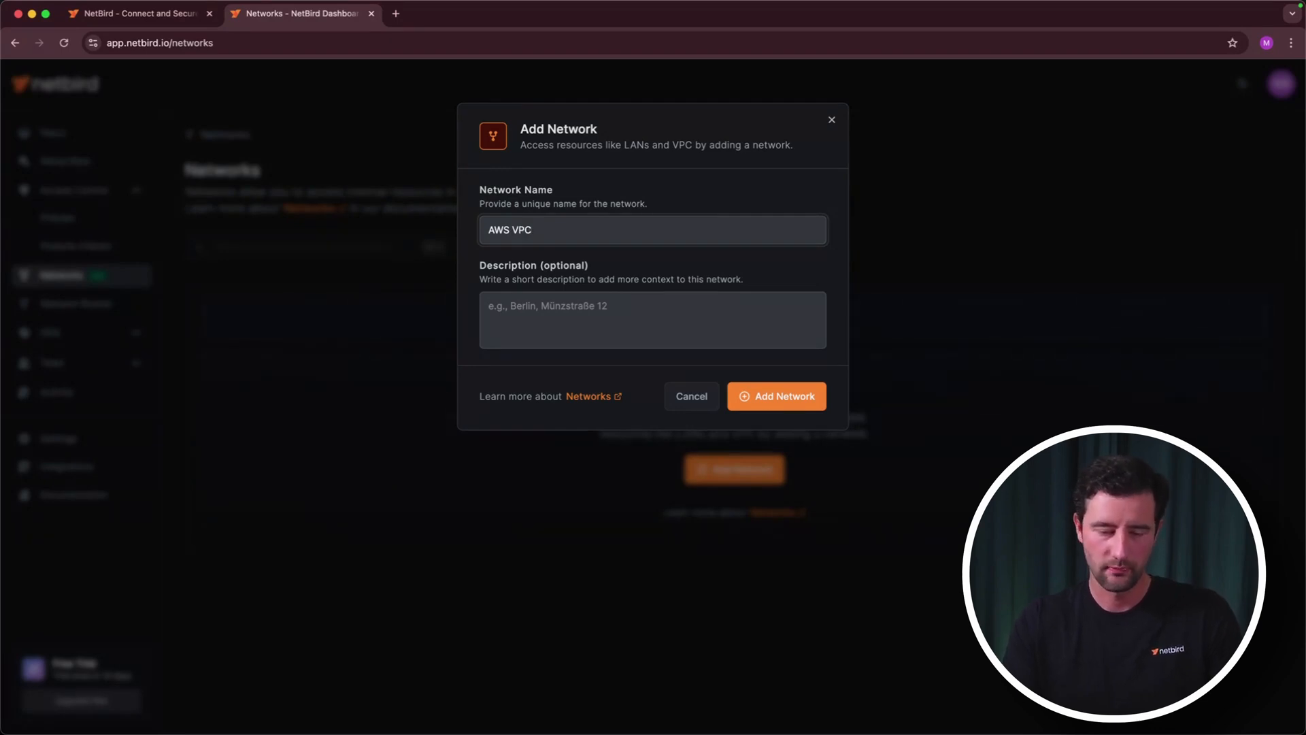
{"action": "type", "text": "- Ireland"}
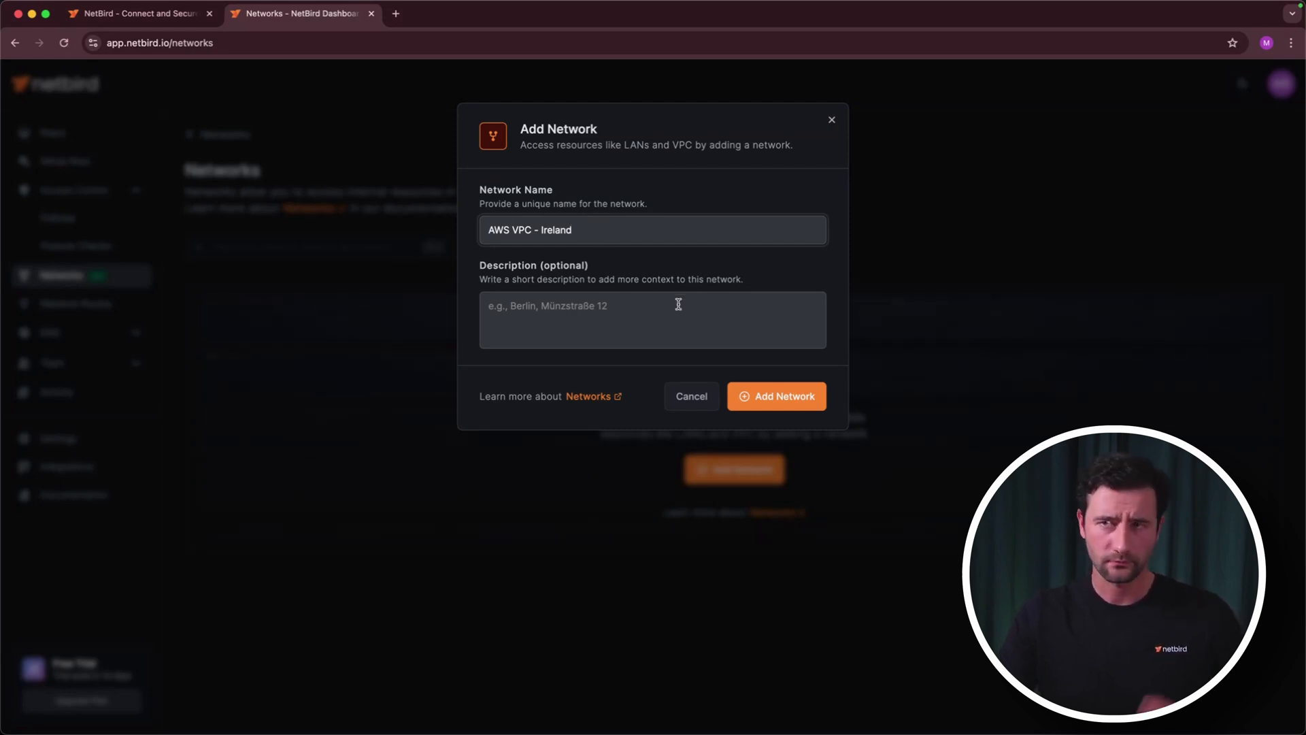
{"action": "left_click", "coordinate": [770, 400]}
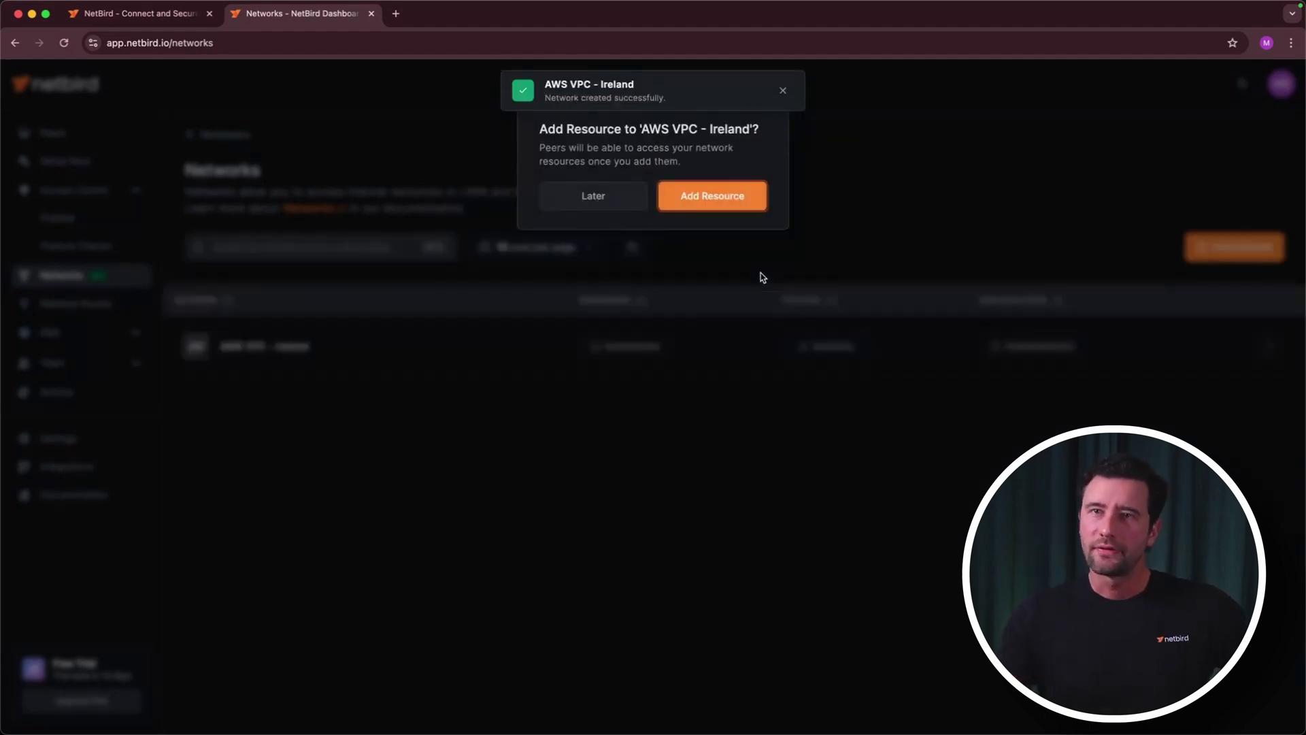
{"action": "left_click", "coordinate": [694, 203]}
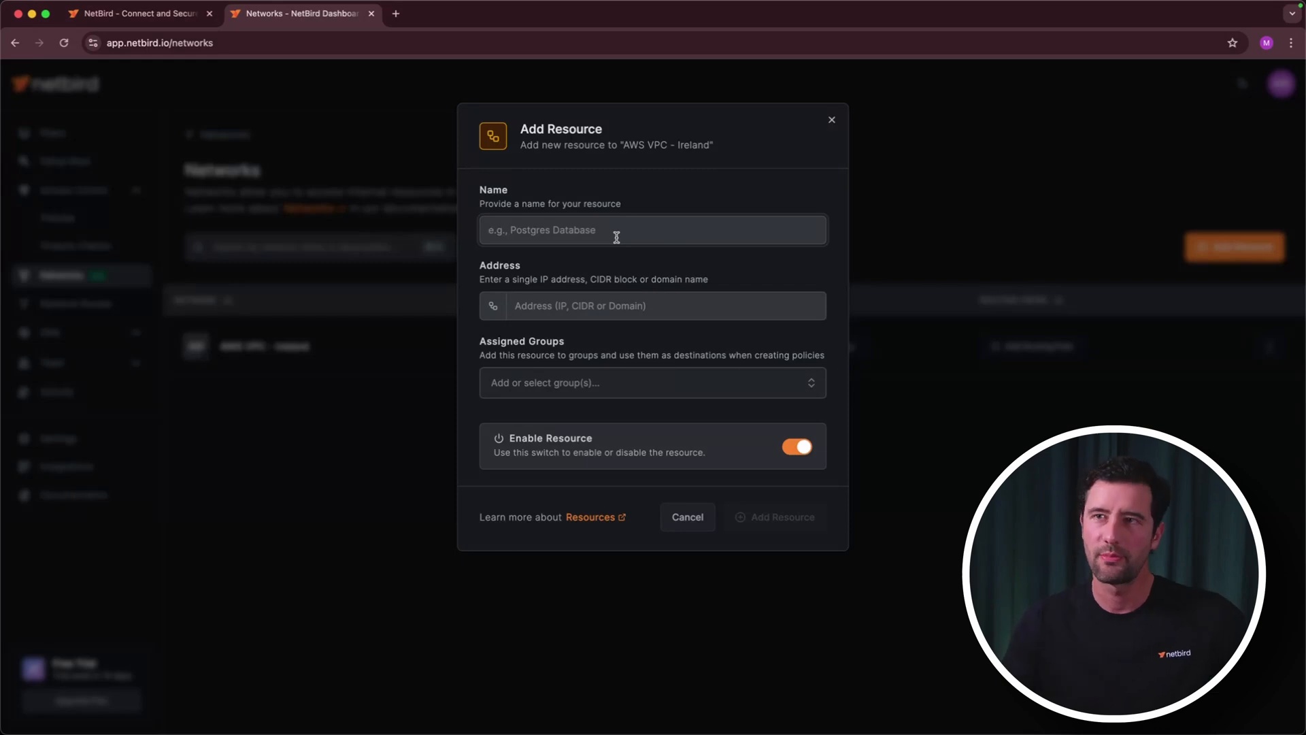
Enter the single-host address 172.17.0.1/32 for the new resource
{"action": "left_click_drag", "start_coordinate": [541, 279], "coordinate": [583, 280]}
{"action": "left_click", "coordinate": [572, 300]}
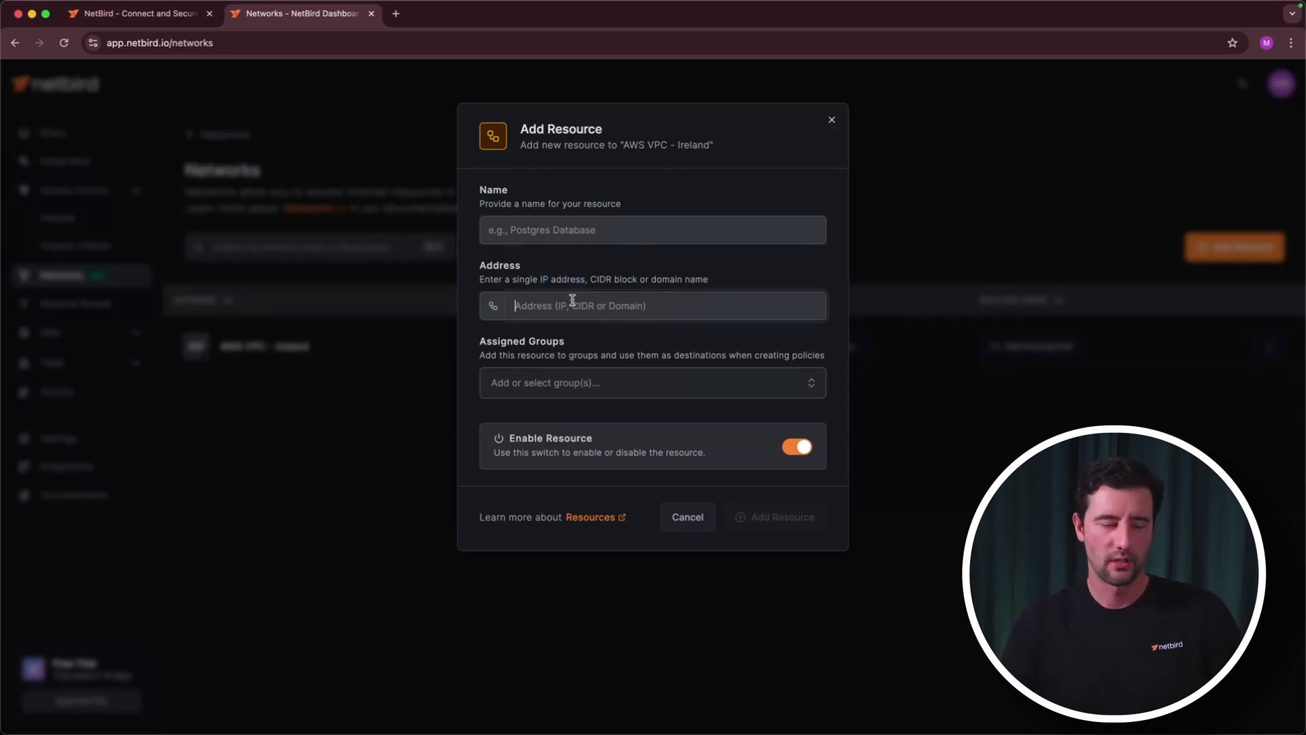
{"action": "type", "text": "172.17"}
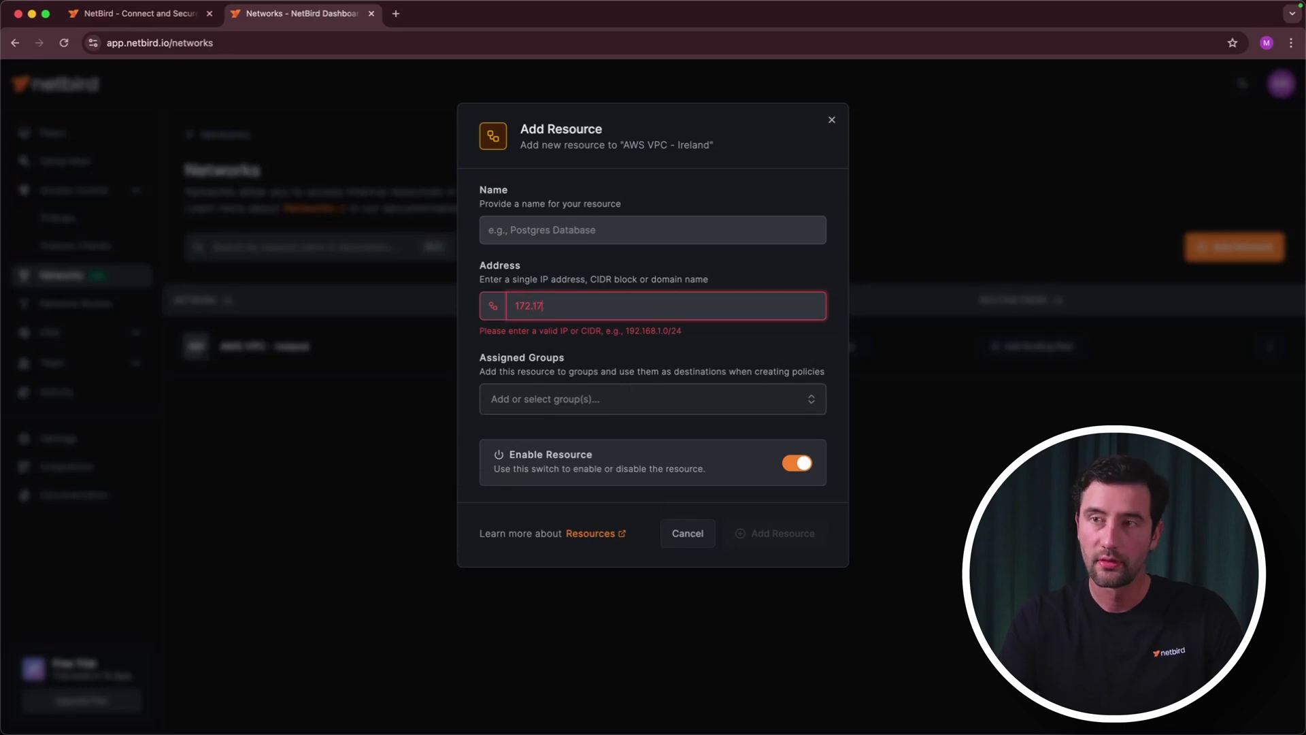
{"action": "type", "text": ".0.1/32"}
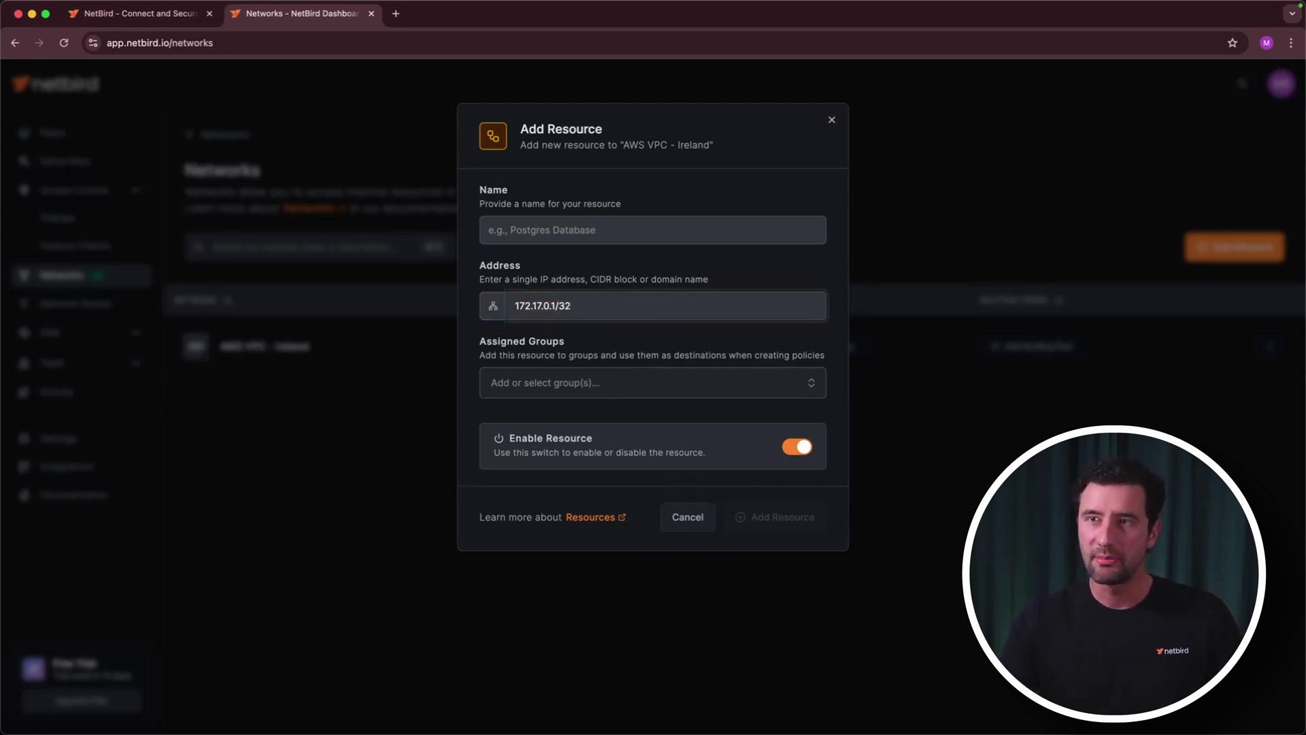
Change the resource's address to the CIDR block 172.17.0.0/16
{"action": "key", "text": "BackSpace"}
{"action": "key", "text": "BackSpace"}
{"action": "key", "text": "BackSpace"}
{"action": "type", "text": "0"}
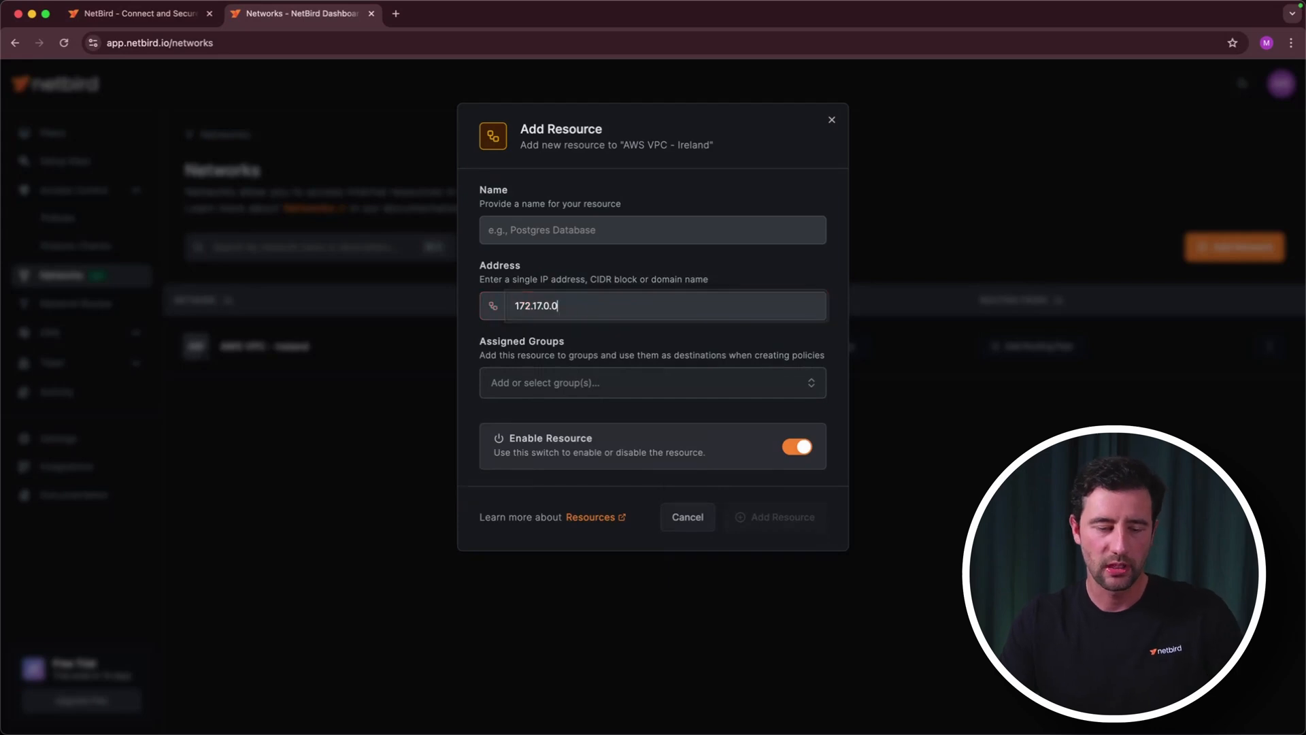
{"action": "type", "text": "/16"}
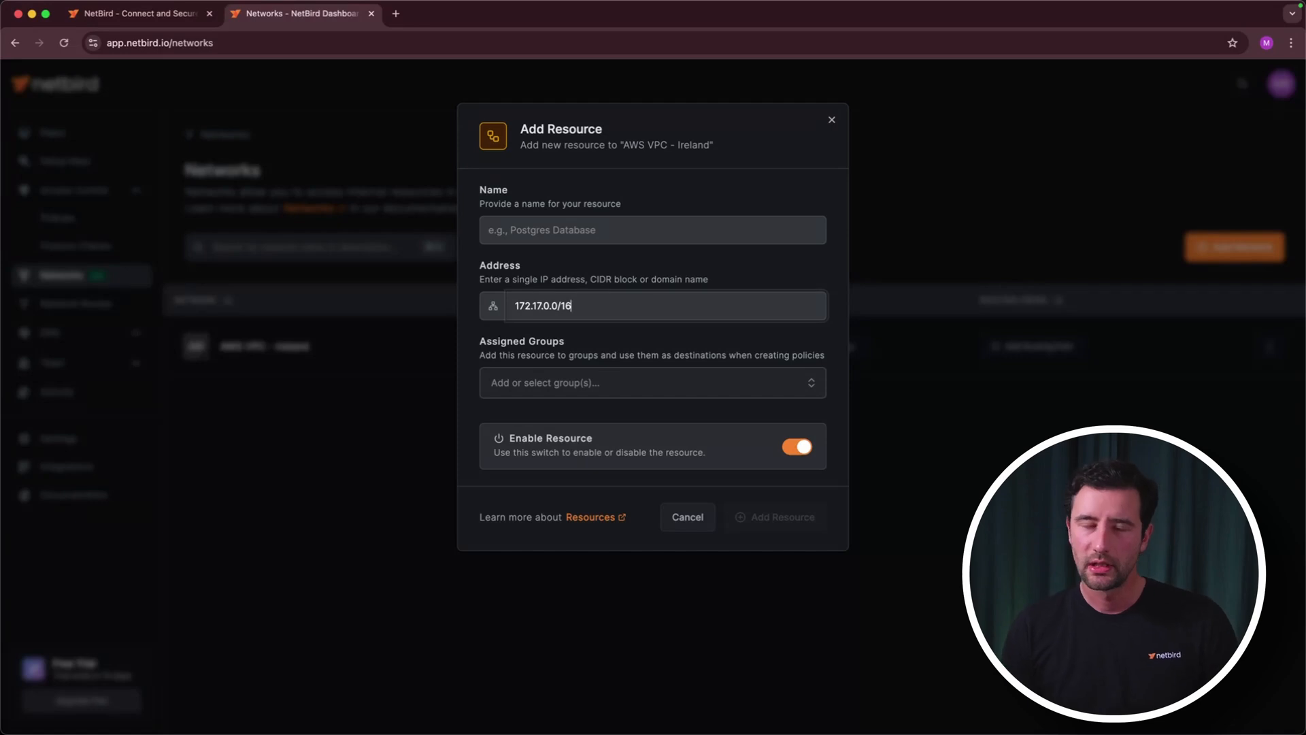
Replace the resource's CIDR block with the domain name rds.aws.internal
{"action": "key", "text": "super+a"}
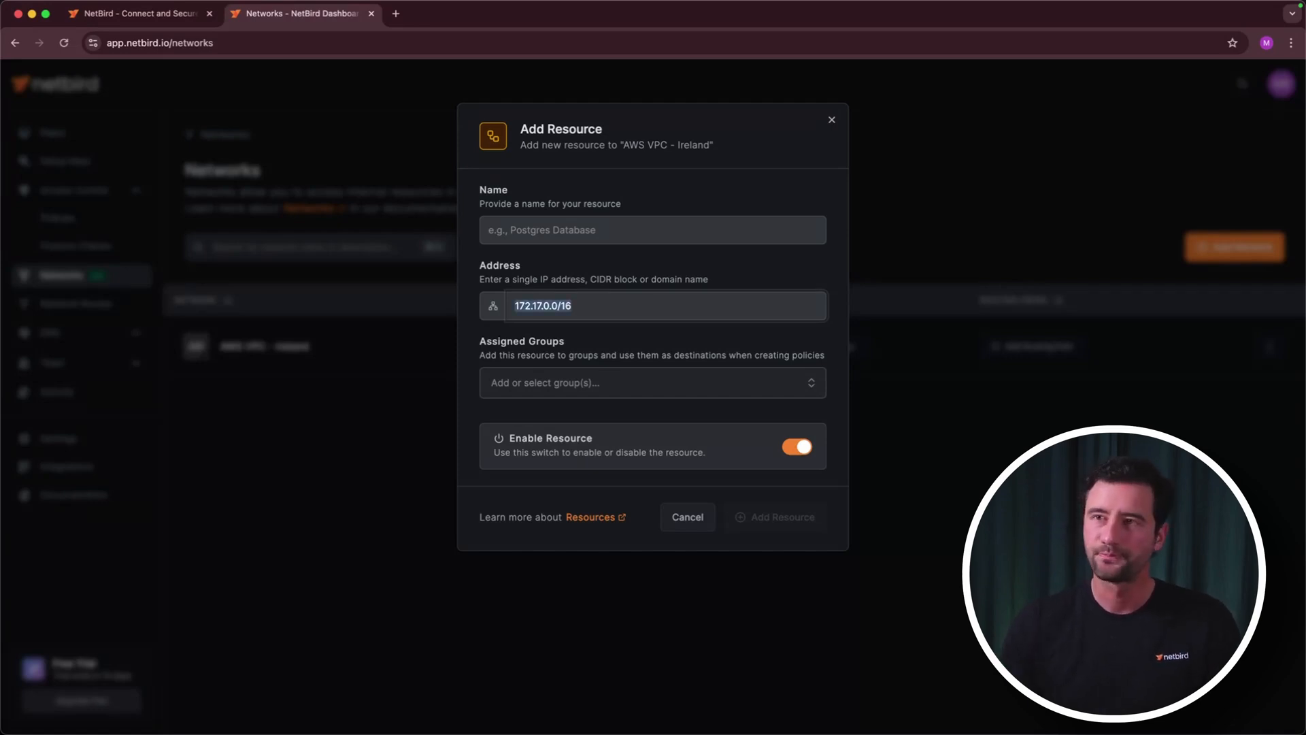
{"action": "key", "text": "BackSpace"}
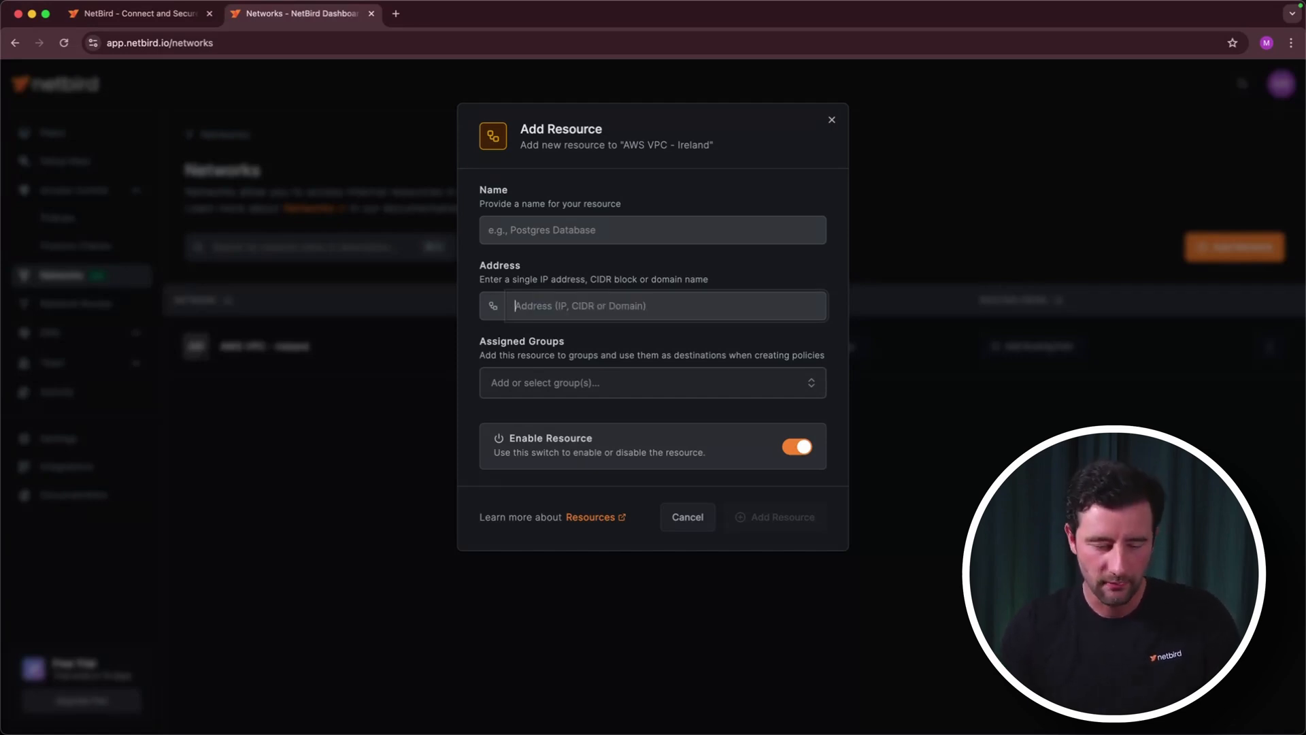
{"action": "type", "text": "rds."}
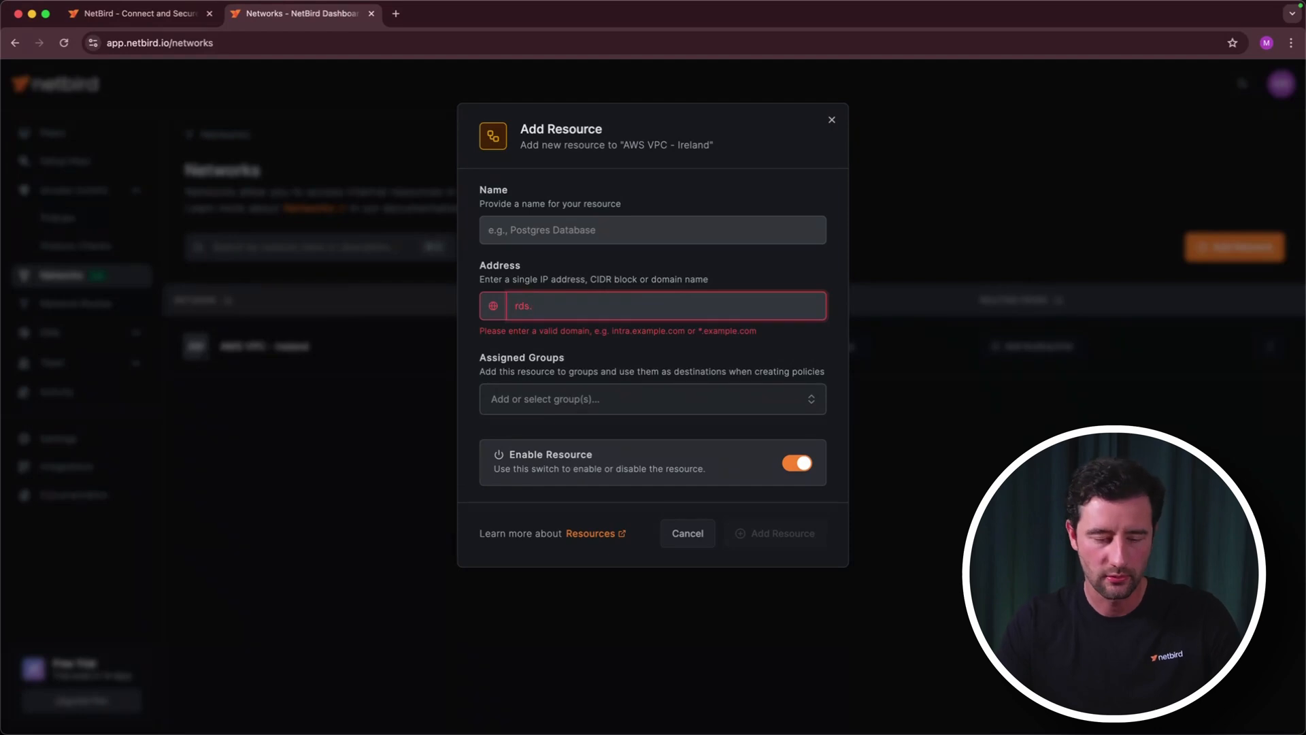
{"action": "type", "text": "aws.i"}
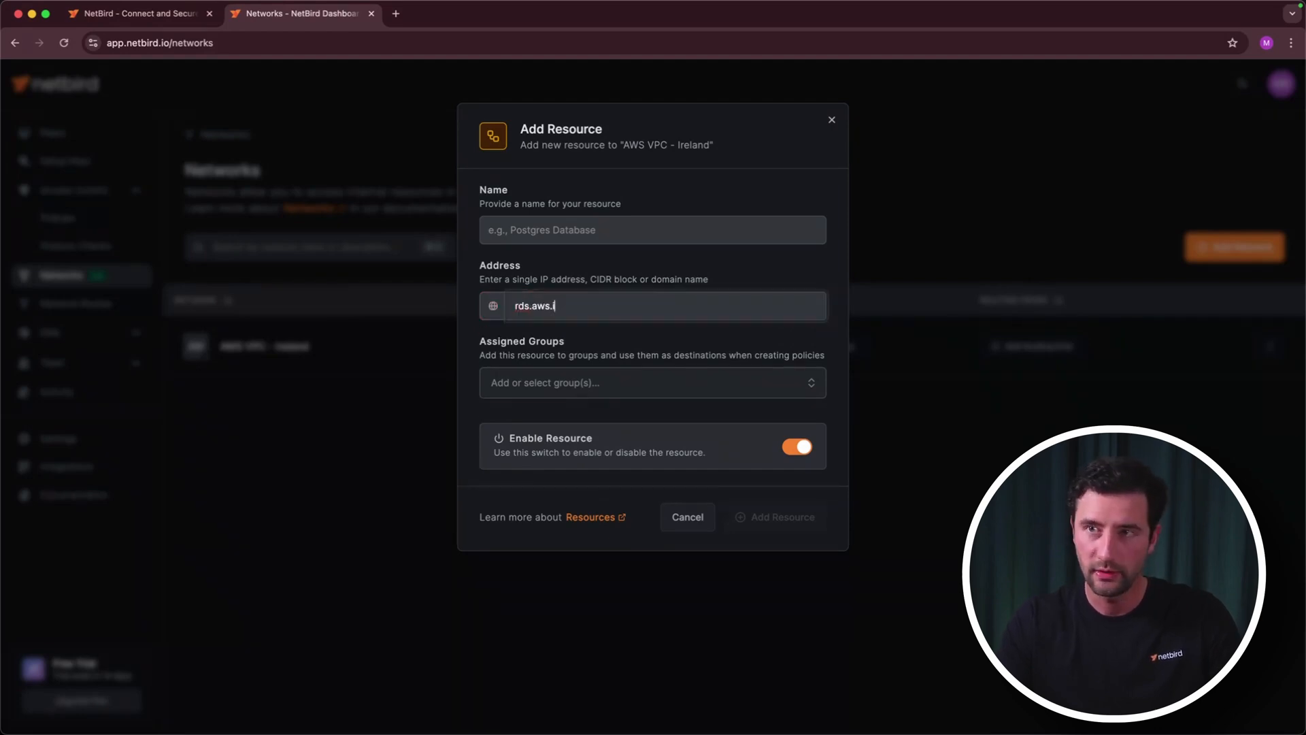
{"action": "type", "text": "n"}
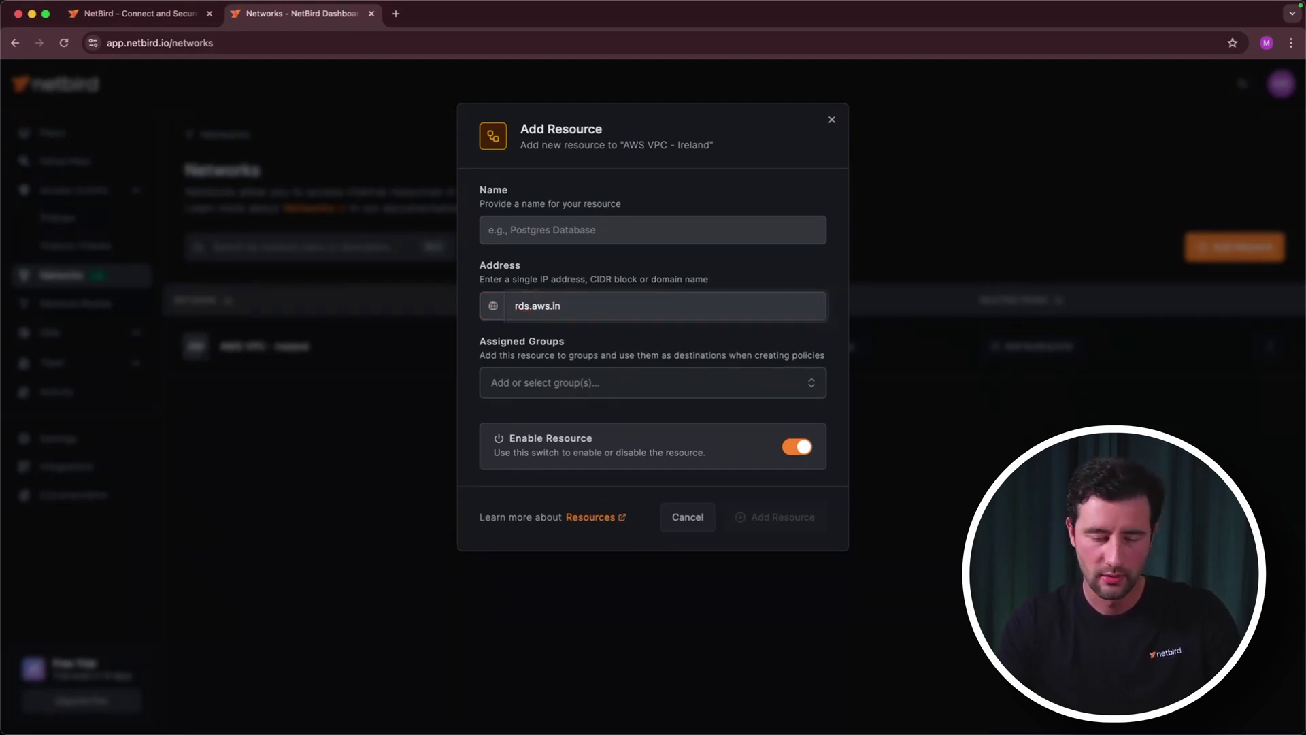
{"action": "type", "text": "ternal"}
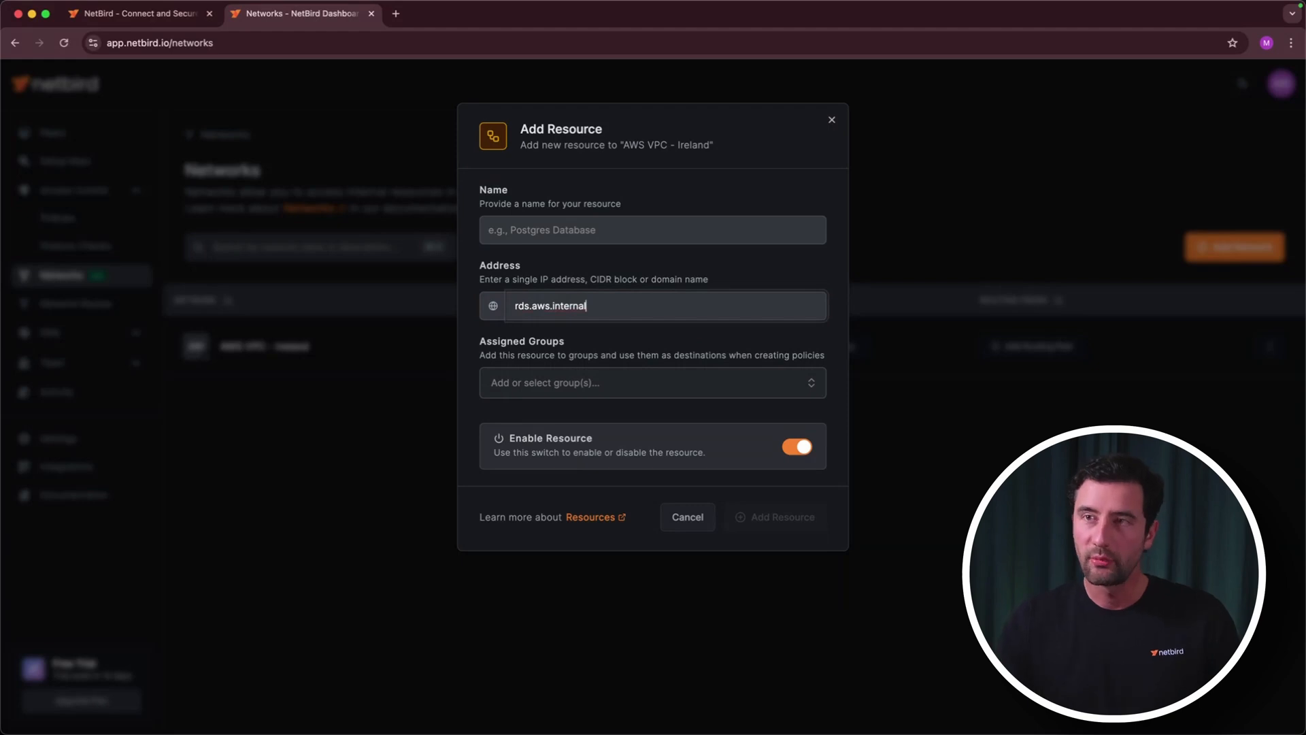
Turn the resource's domain address into the wildcard *.aws.internal
{"action": "key", "text": "Left"}
{"action": "key", "text": "Left"}
{"action": "key", "text": "Left"}
{"action": "key", "text": "Left"}
{"action": "key", "text": "Left"}
{"action": "key", "text": "Left"}
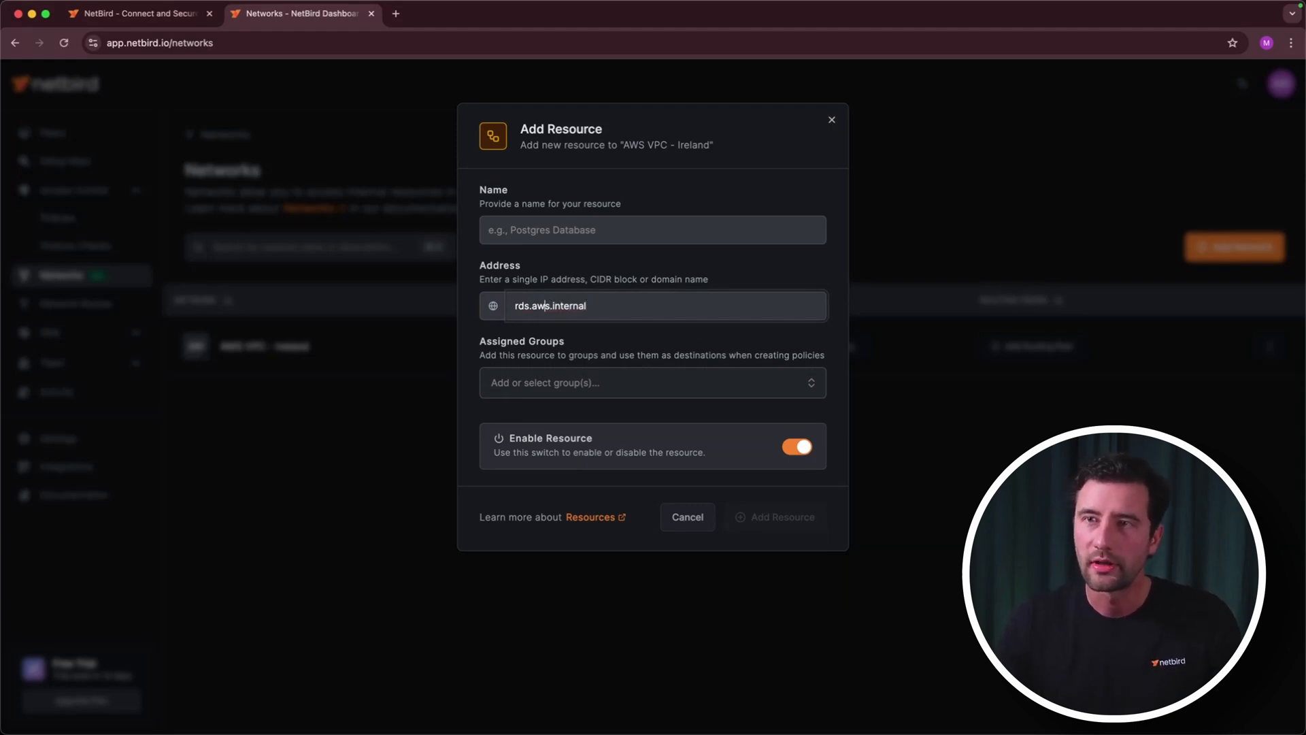
{"action": "key", "text": "BackSpace"}
{"action": "key", "text": "BackSpace"}
{"action": "key", "text": "BackSpace"}
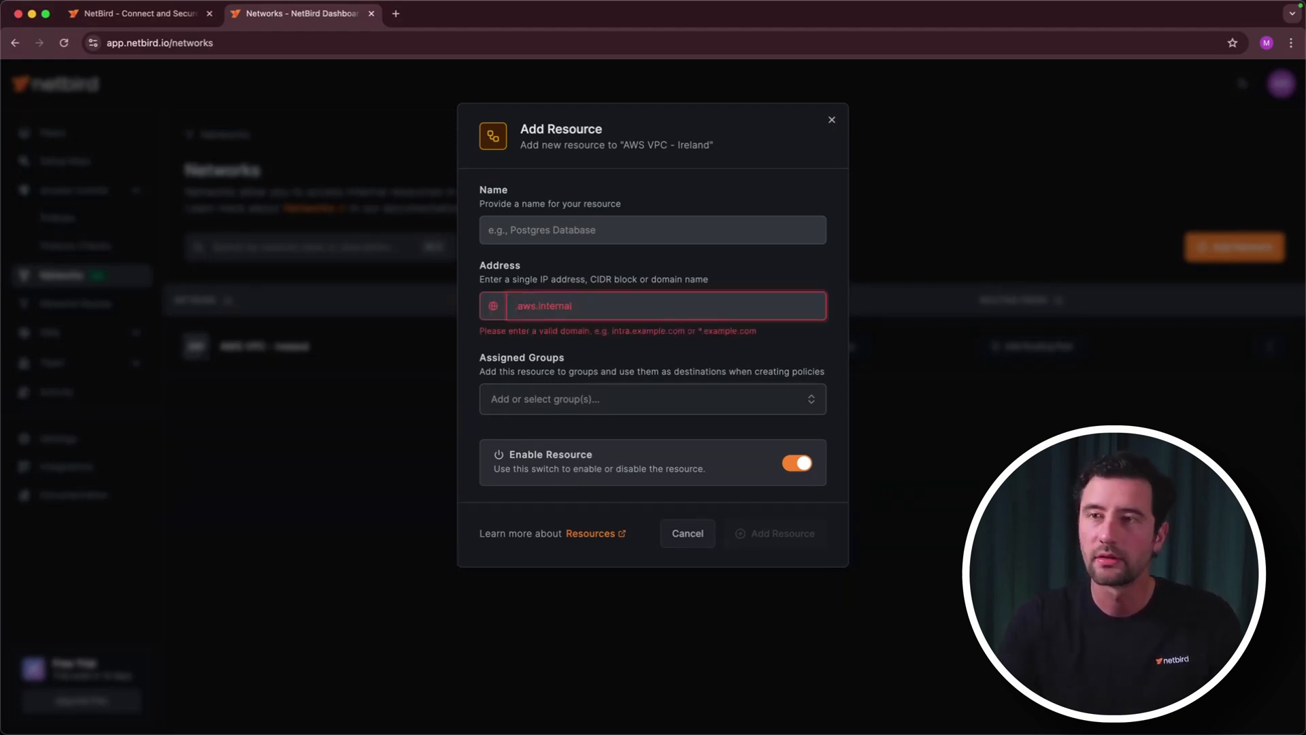
{"action": "type", "text": "*"}
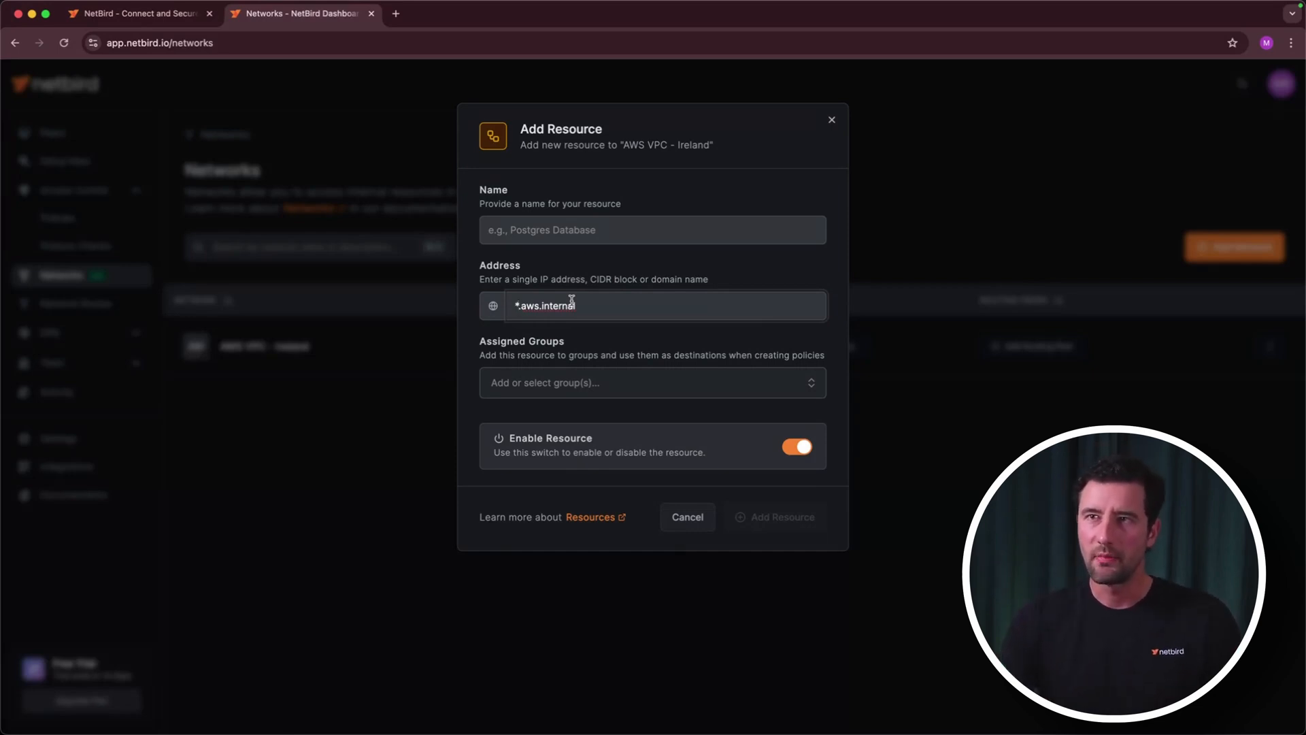
Name the resource "RDS Demo Instance" and clear its address
{"action": "left_click", "coordinate": [560, 227]}
{"action": "type", "text": "R"}
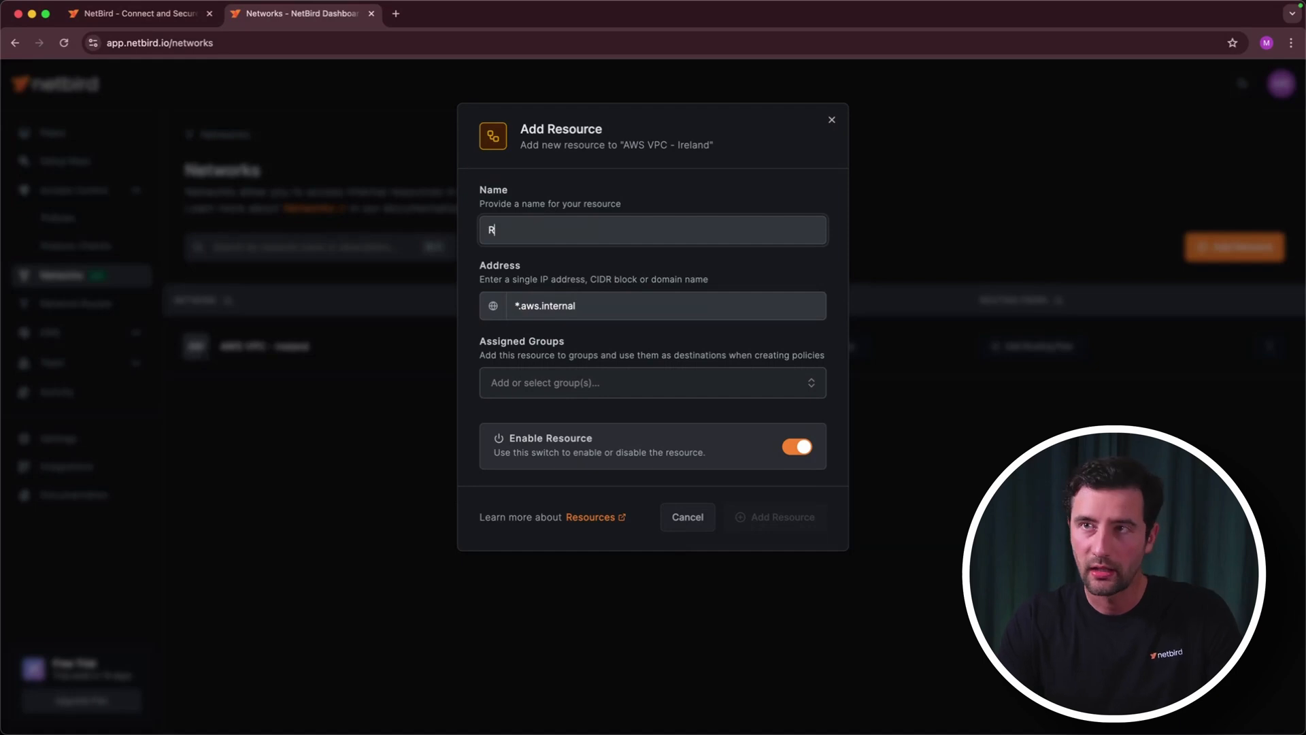
{"action": "type", "text": "DS Demo "}
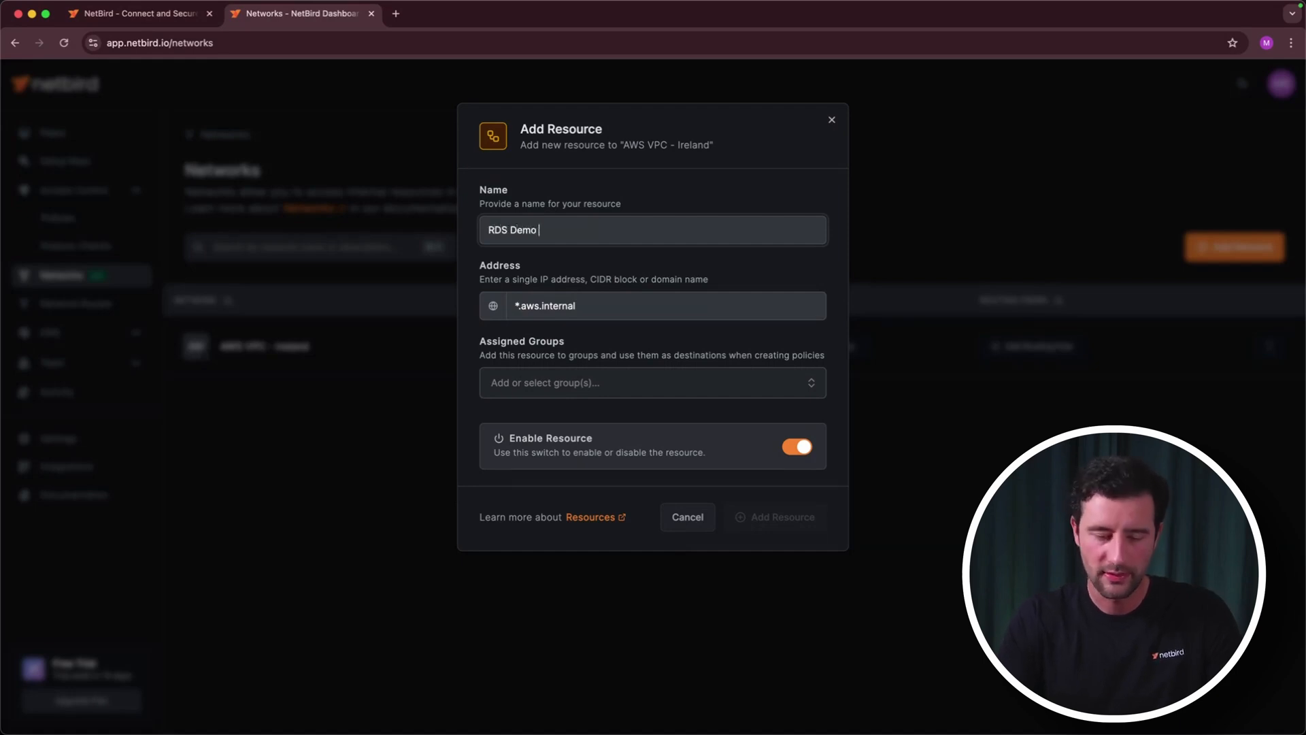
{"action": "type", "text": "Instance"}
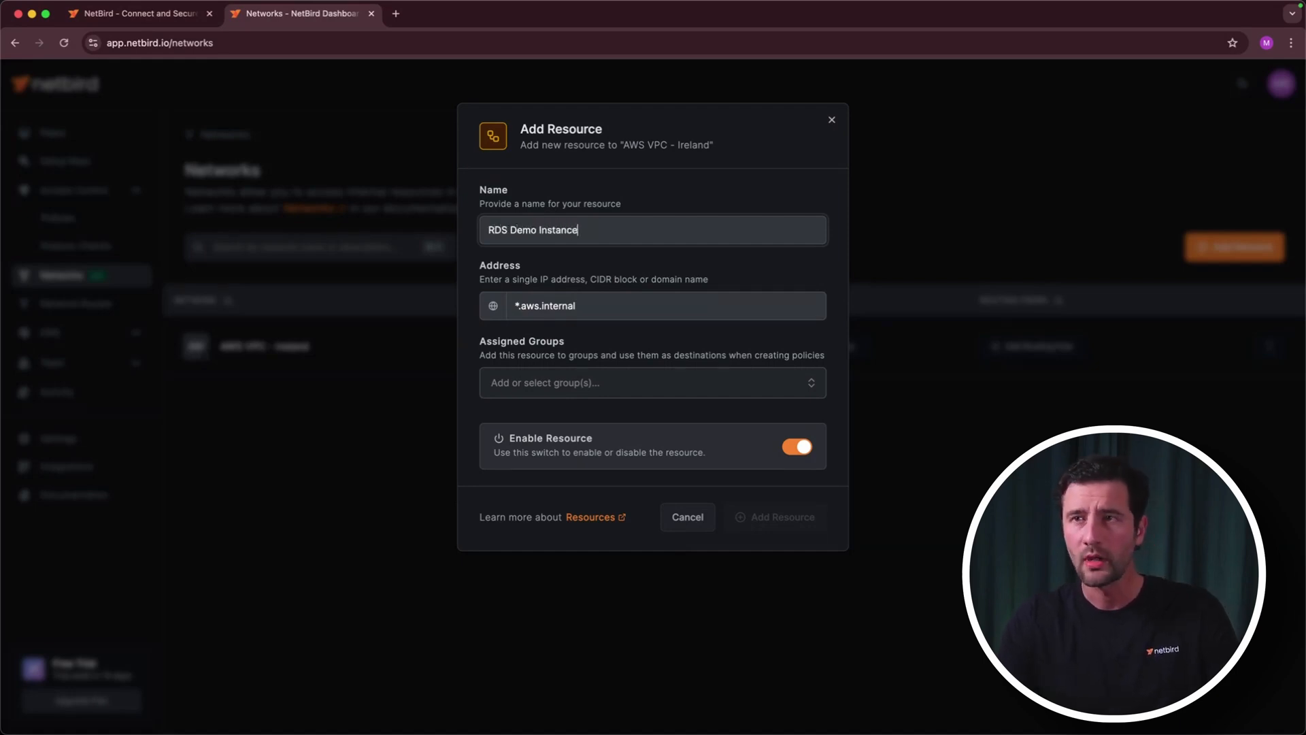
{"action": "left_click_drag", "start_coordinate": [598, 305], "coordinate": [512, 306]}
{"action": "key", "text": "BackSpace"}
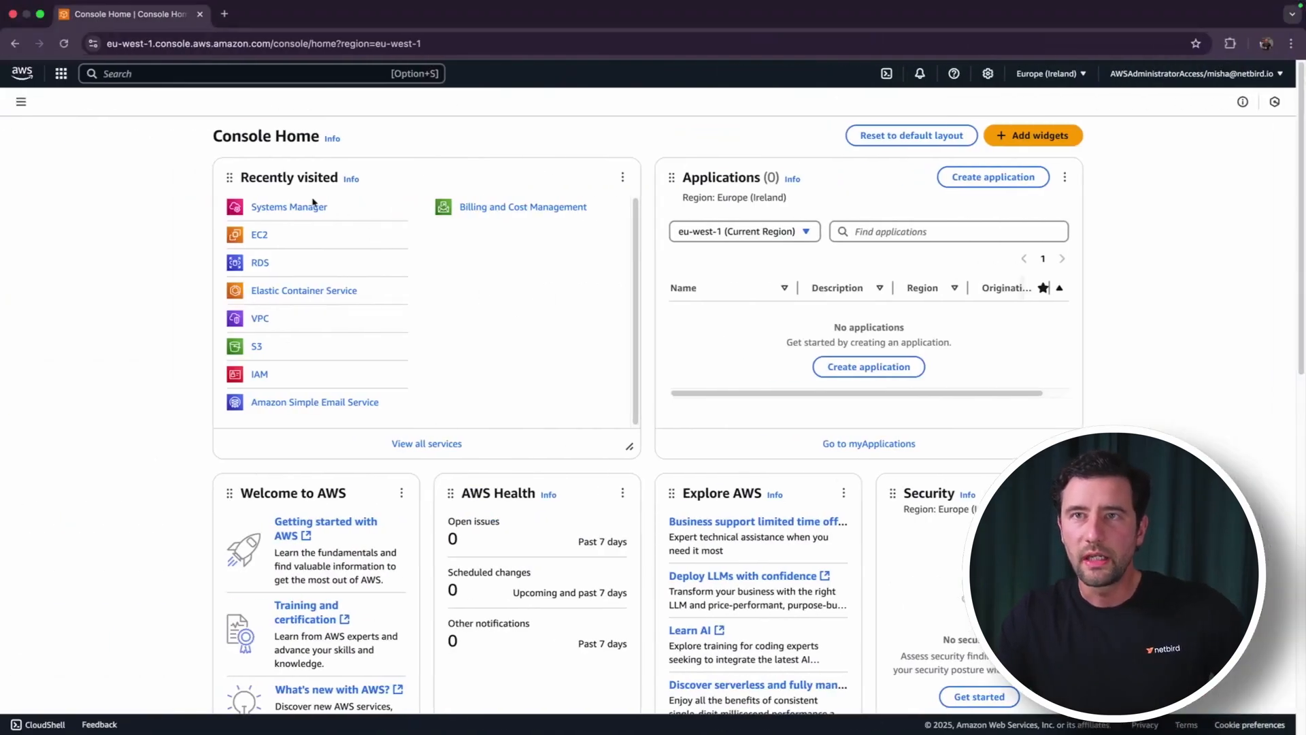
In the AWS console, open the RDS database rds-demo-instance, copy its endpoint and check its port
{"action": "left_click", "coordinate": [260, 262]}
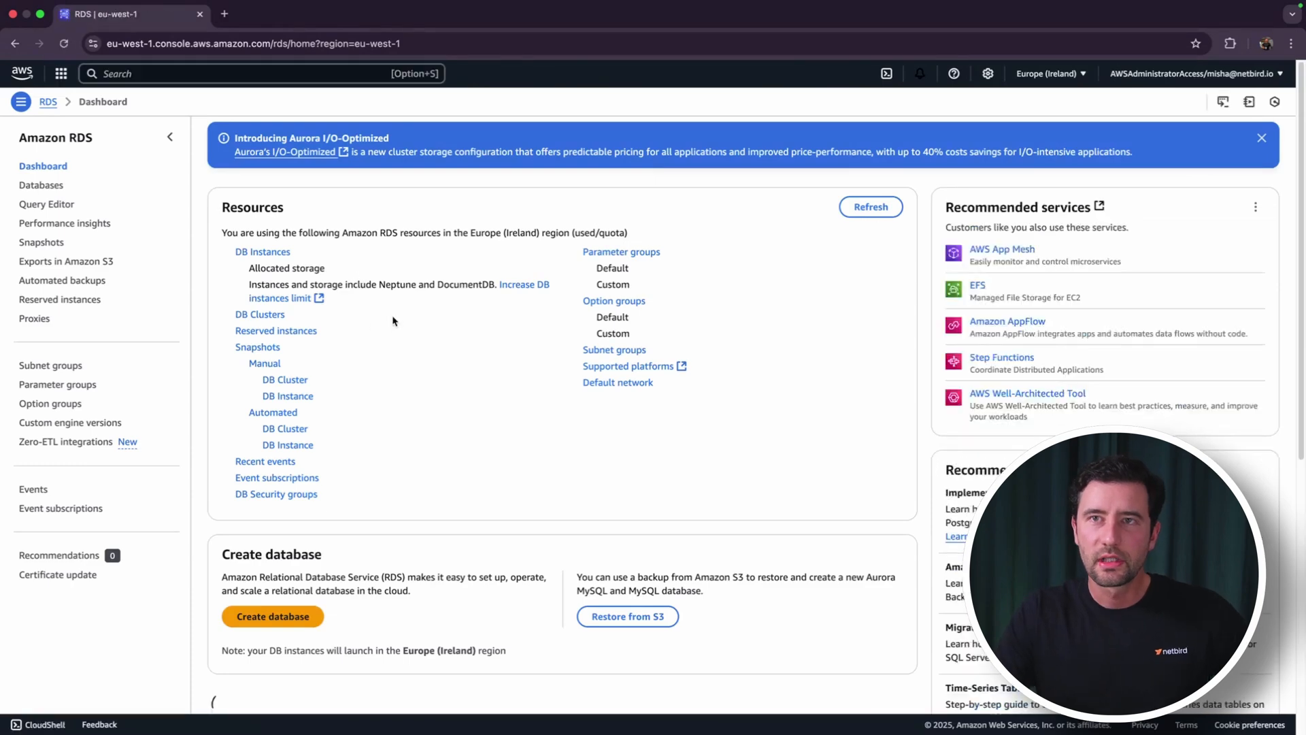
{"action": "left_click", "coordinate": [291, 253]}
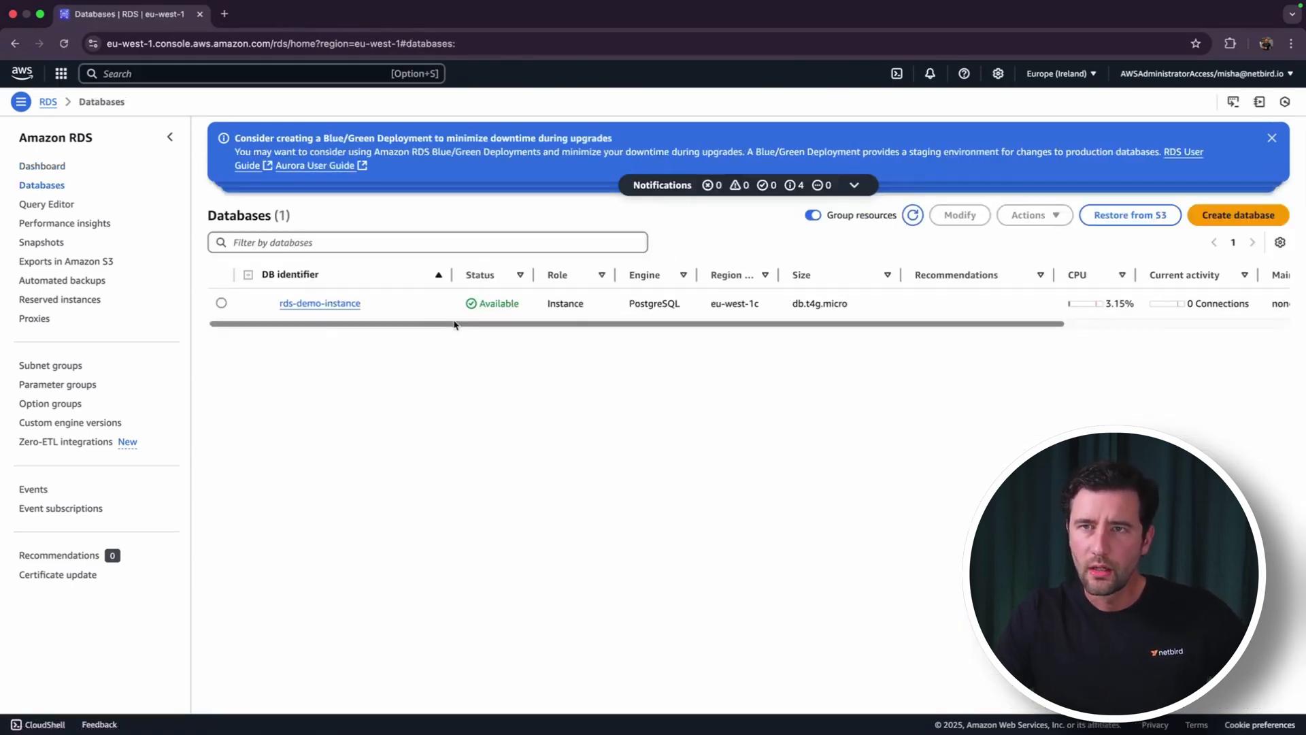
{"action": "left_click", "coordinate": [320, 303]}
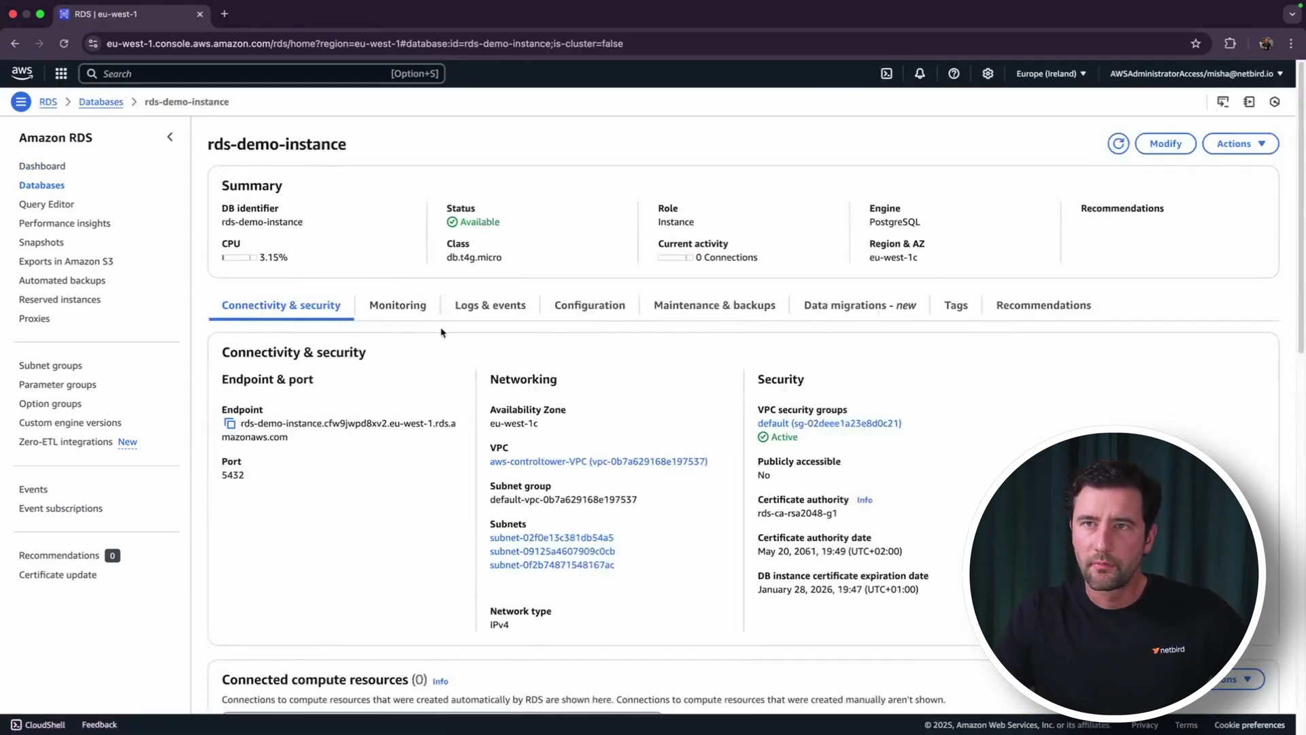
{"action": "left_click", "coordinate": [230, 425]}
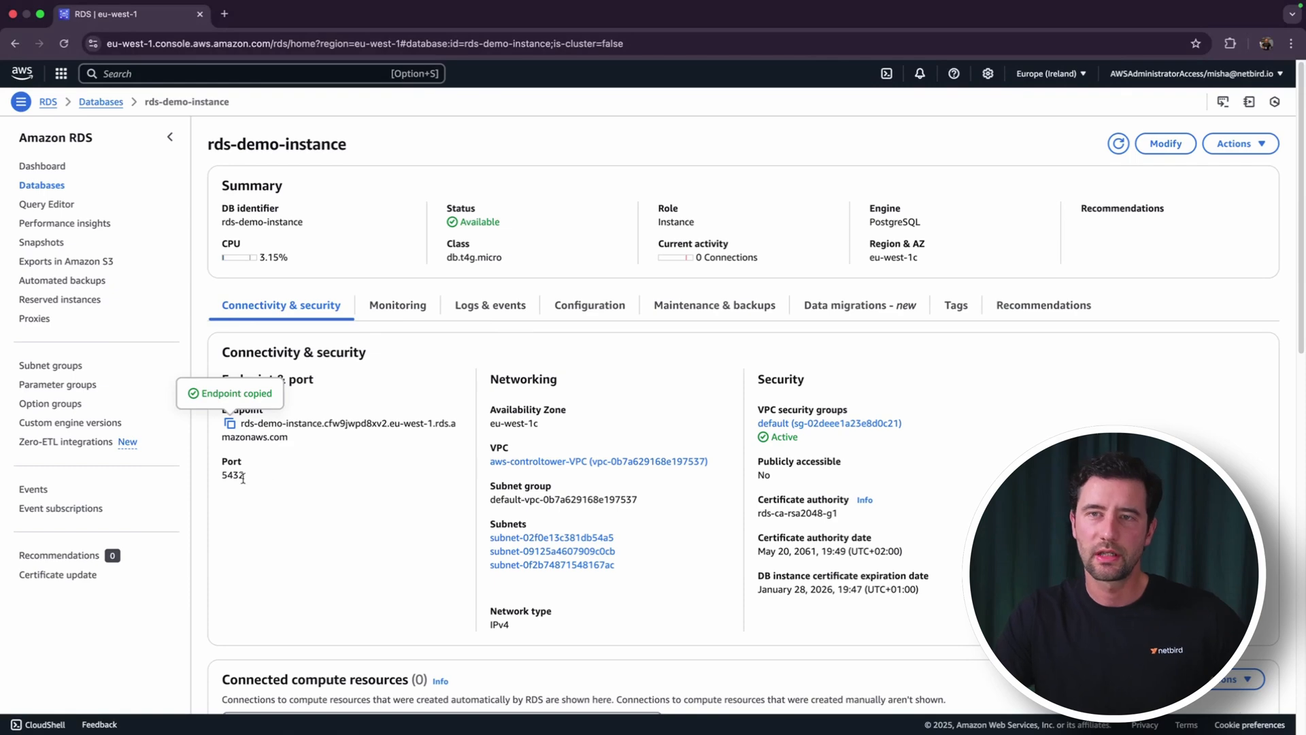
{"action": "left_click_drag", "start_coordinate": [223, 475], "coordinate": [289, 488]}
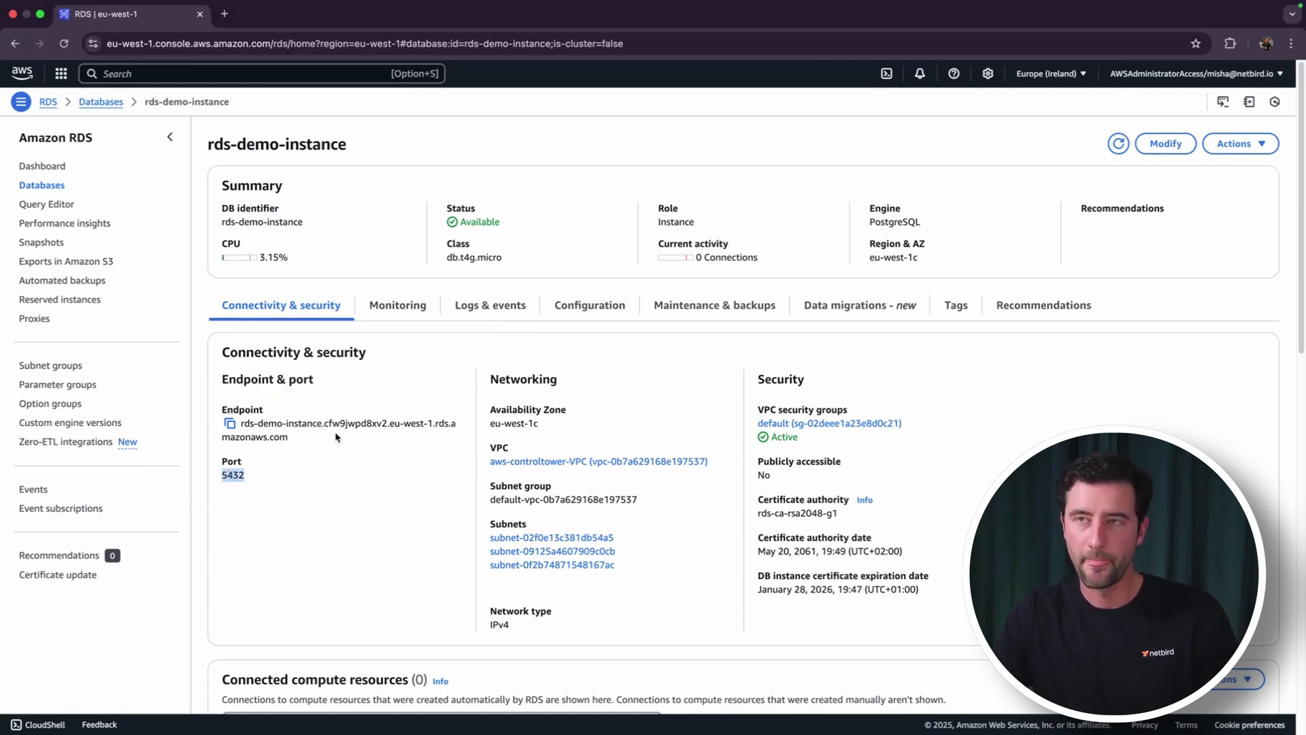
Back in NetBird, set the resource's address to the copied endpoint rds-demo-instance.cfw9jwpd8xv2.eu-west-1.rds.amazonaws.com
{"action": "key", "text": "ctrl+Right"}
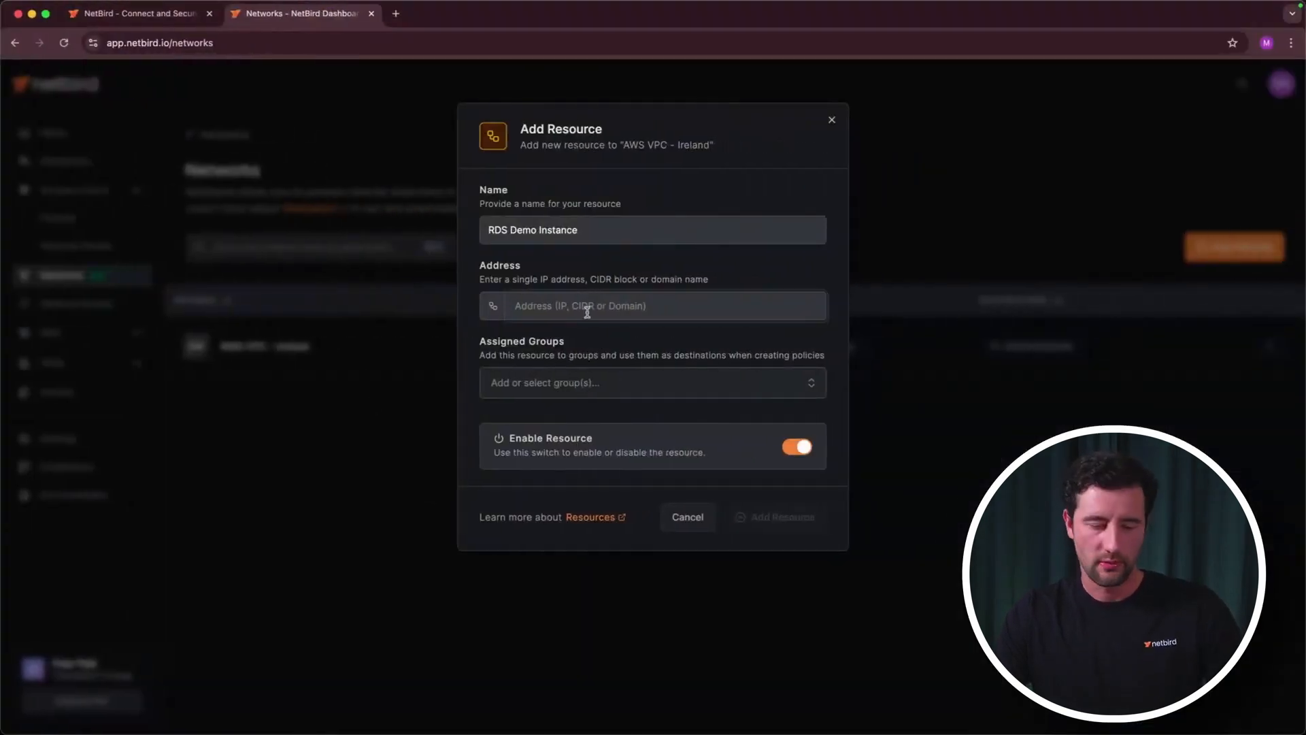
{"action": "key", "text": "super+v"}
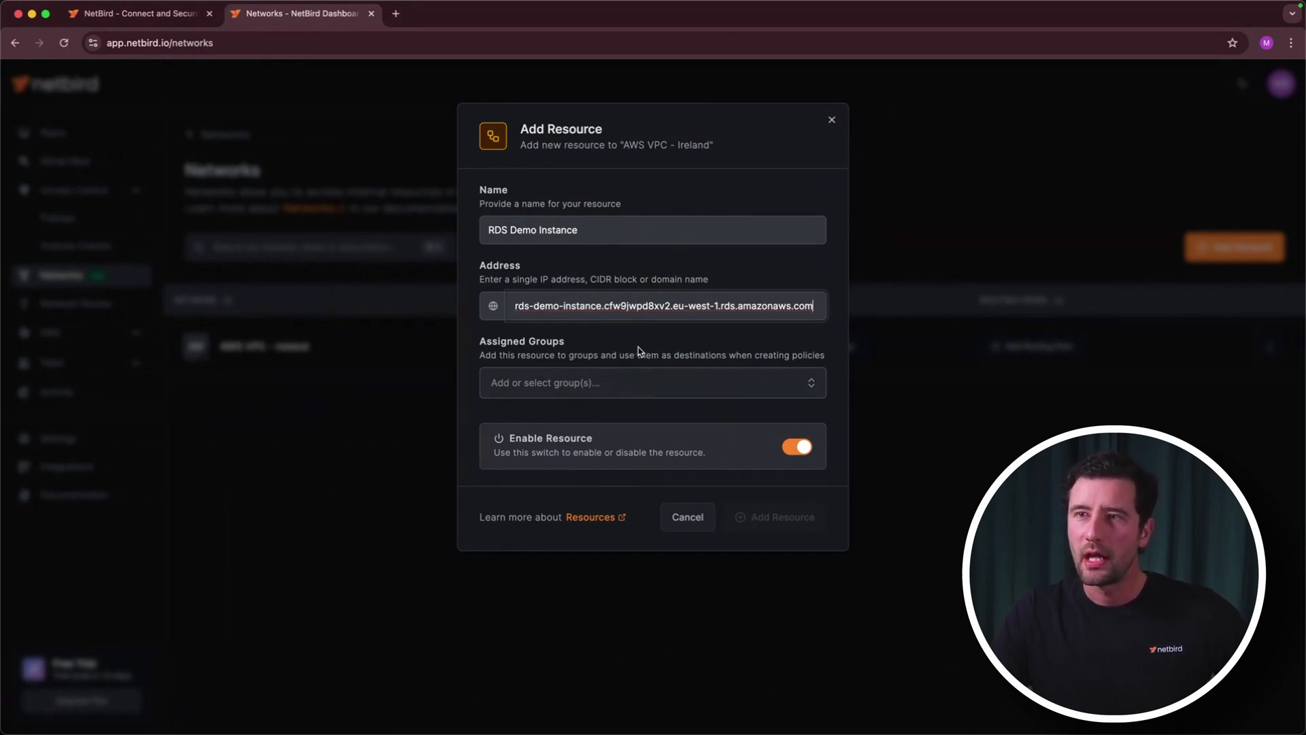
{"action": "left_click", "coordinate": [611, 347]}
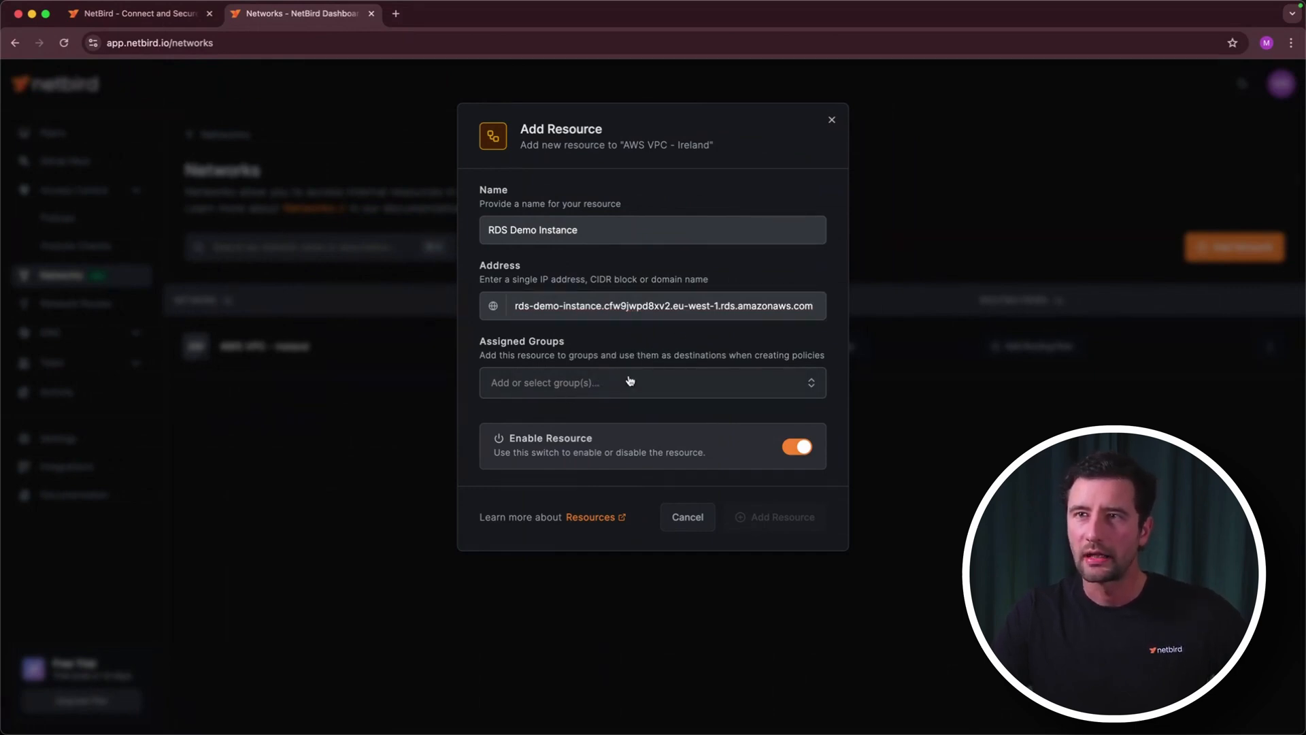
Create a new group named "Databases" and assign it to the RDS Demo Instance resource
{"action": "left_click", "coordinate": [596, 385]}
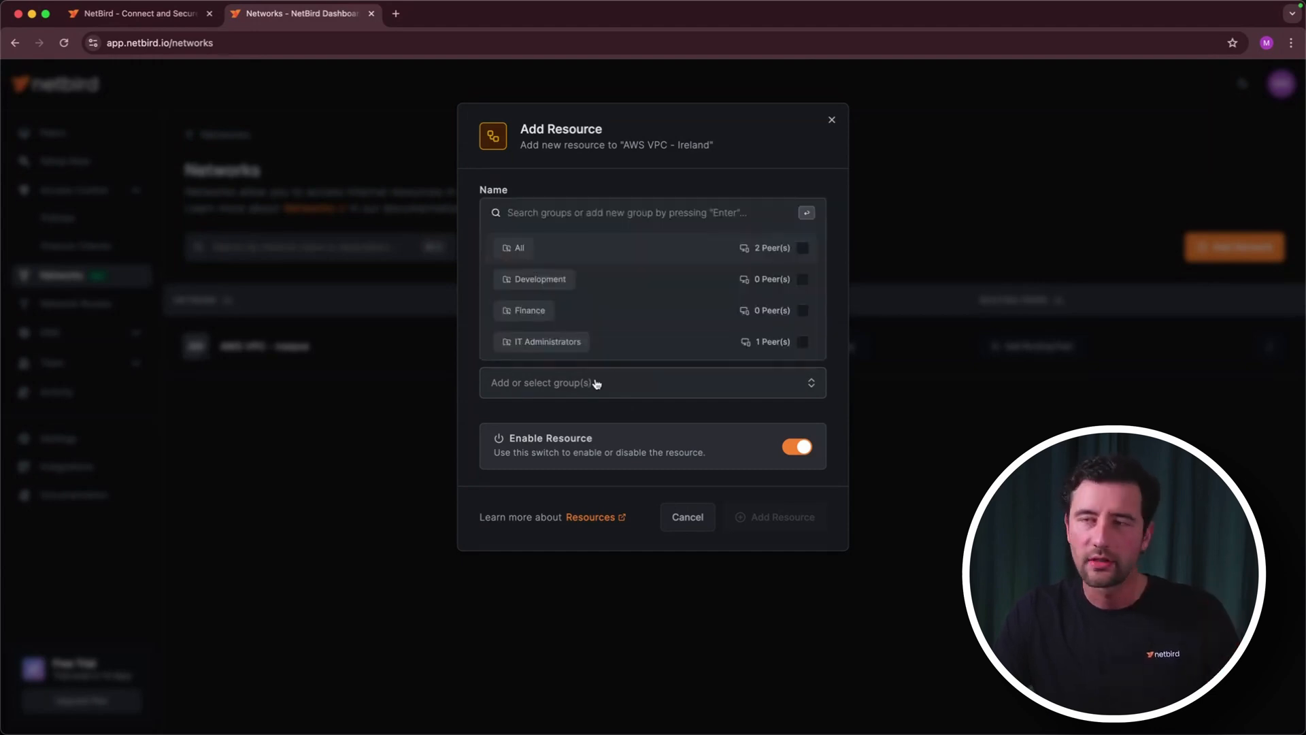
{"action": "type", "text": "Dat"}
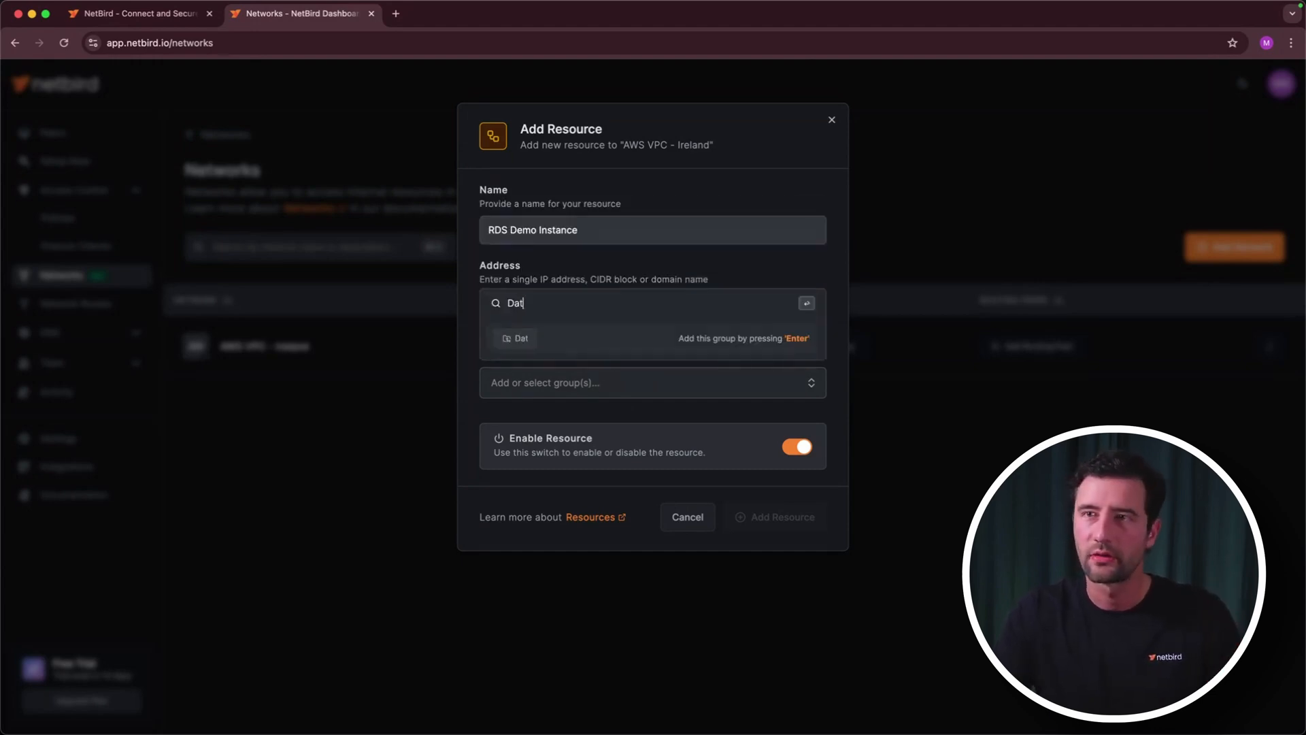
{"action": "type", "text": "a"}
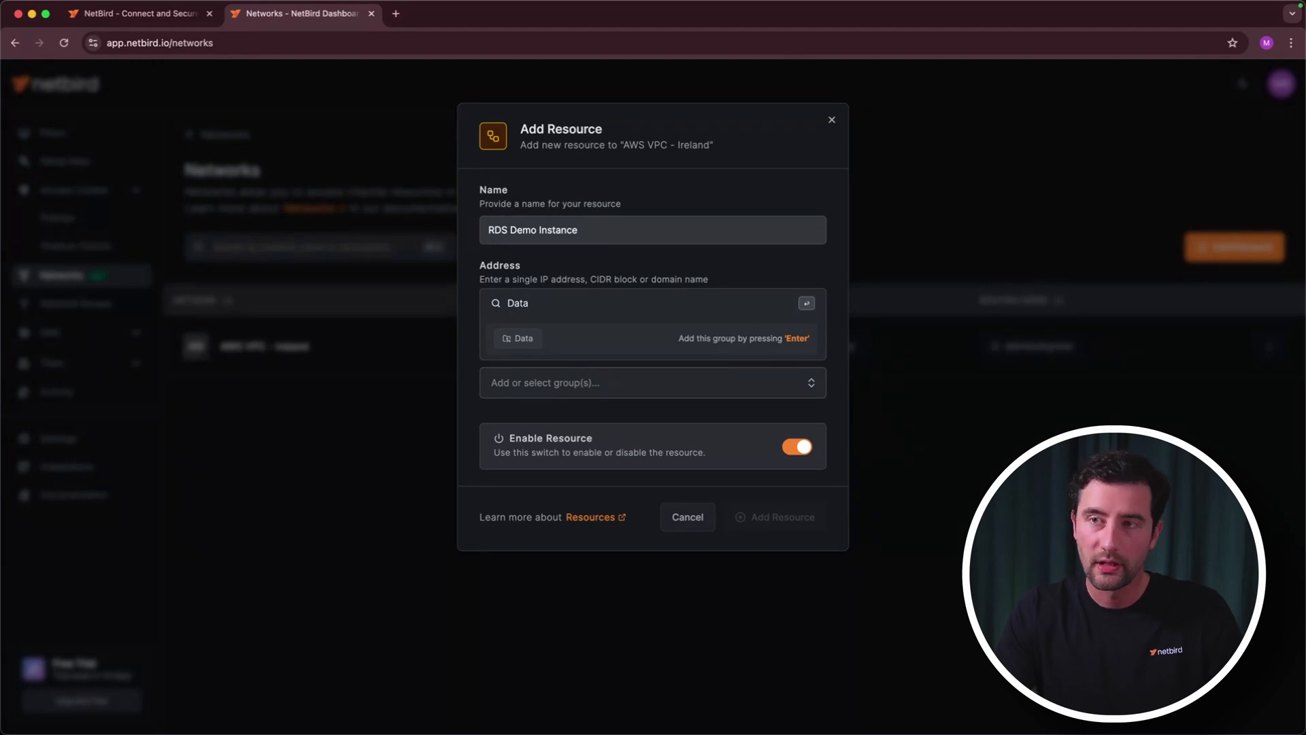
{"action": "type", "text": "bases"}
{"action": "left_click", "coordinate": [639, 338]}
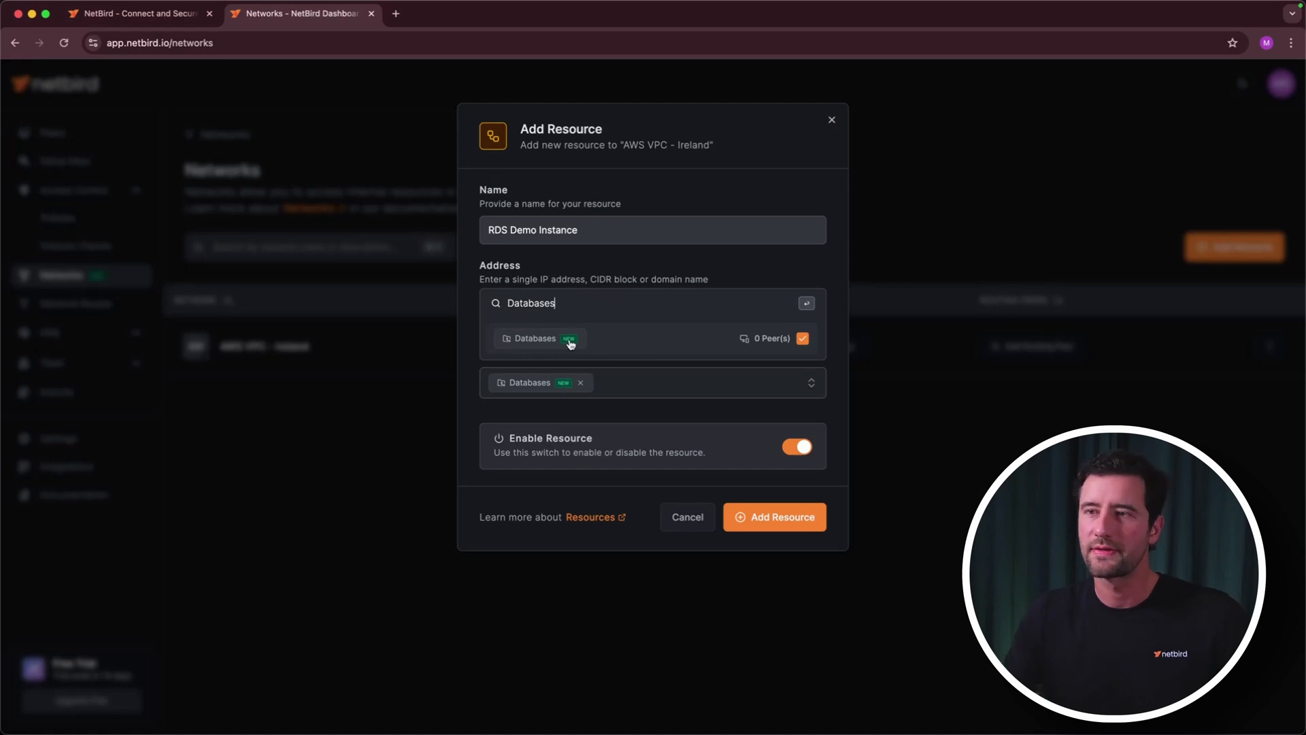
{"action": "left_click", "coordinate": [658, 414]}
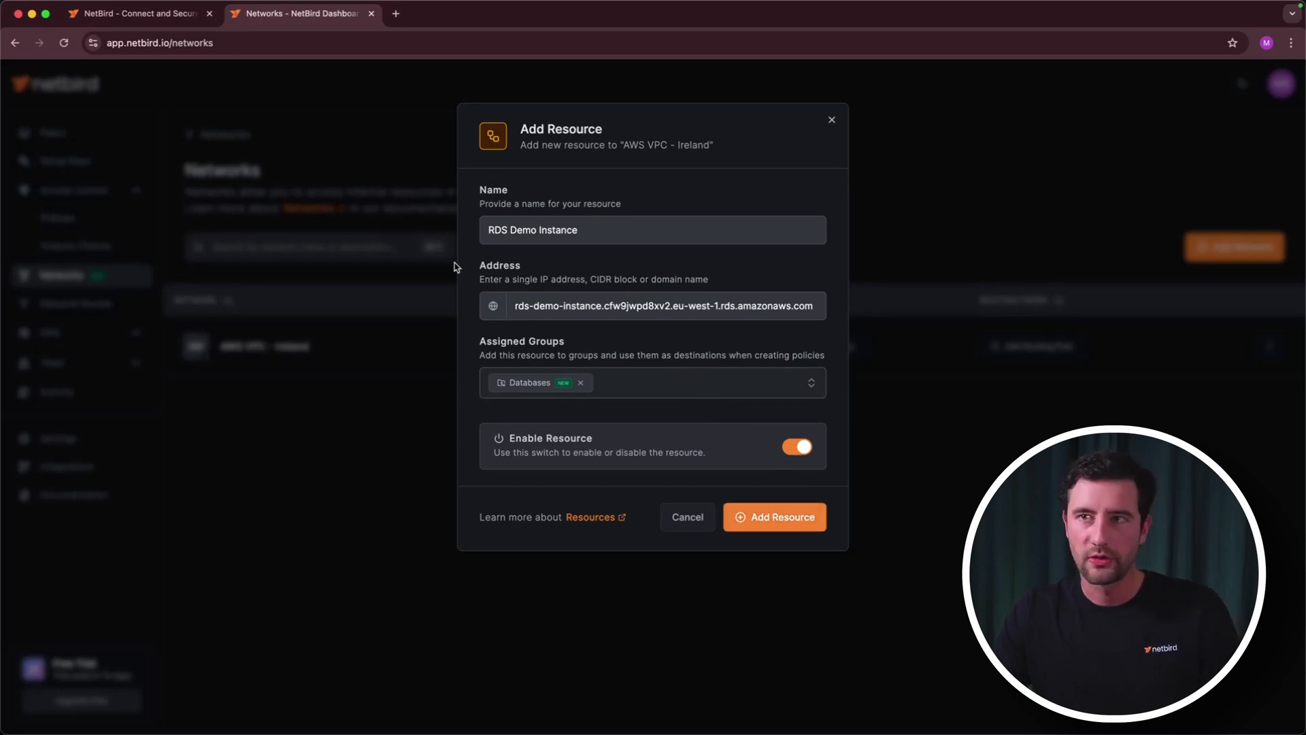
Switch to the terminal, stop the running ping and clear the screen
{"action": "key", "text": "super+Tab"}
{"action": "key", "text": "ctrl+c"}
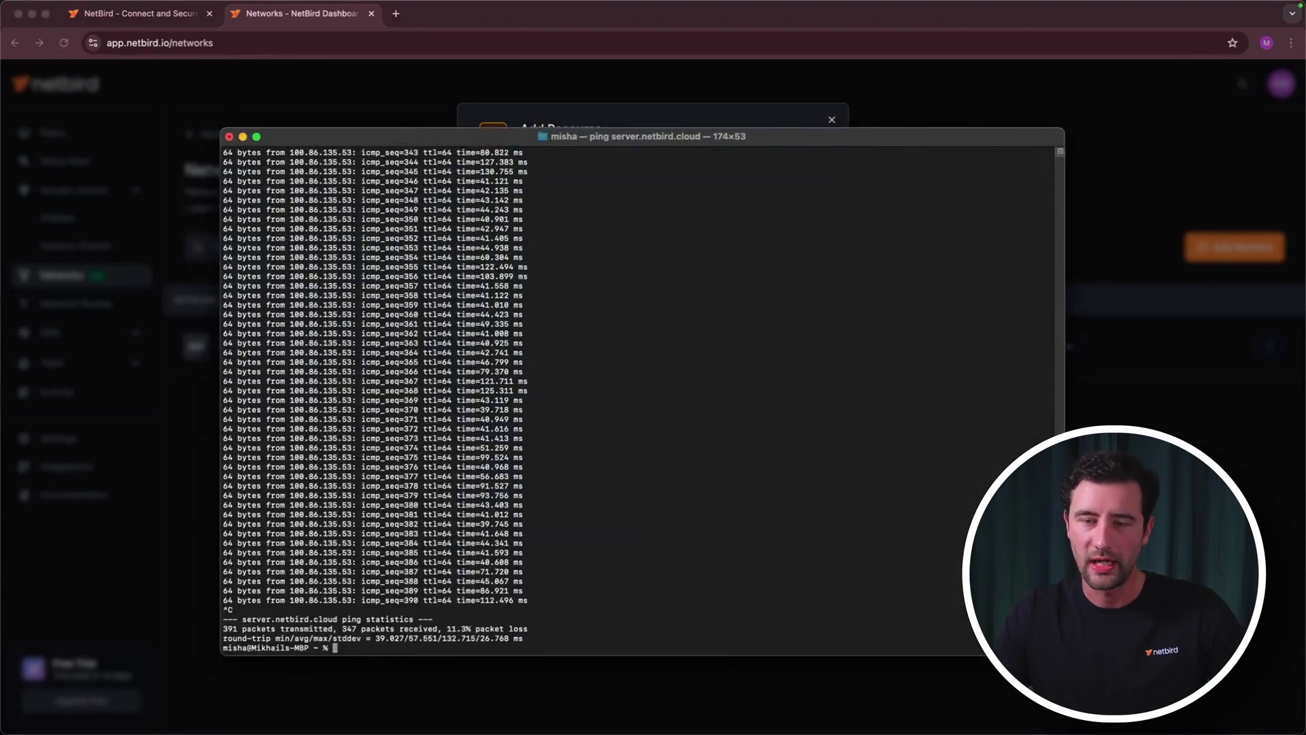
{"action": "key", "text": "Return"}
{"action": "key", "text": "Return"}
{"action": "type", "text": "clear"}
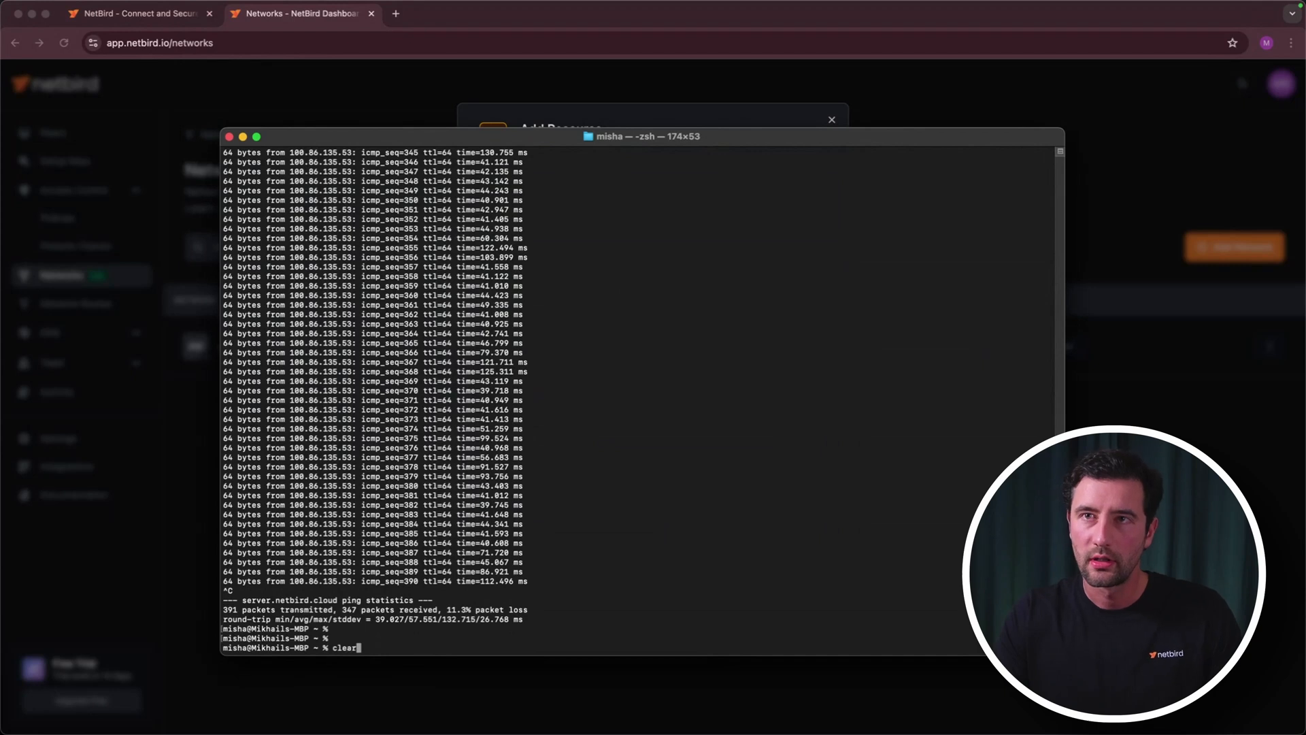
{"action": "key", "text": "Return"}
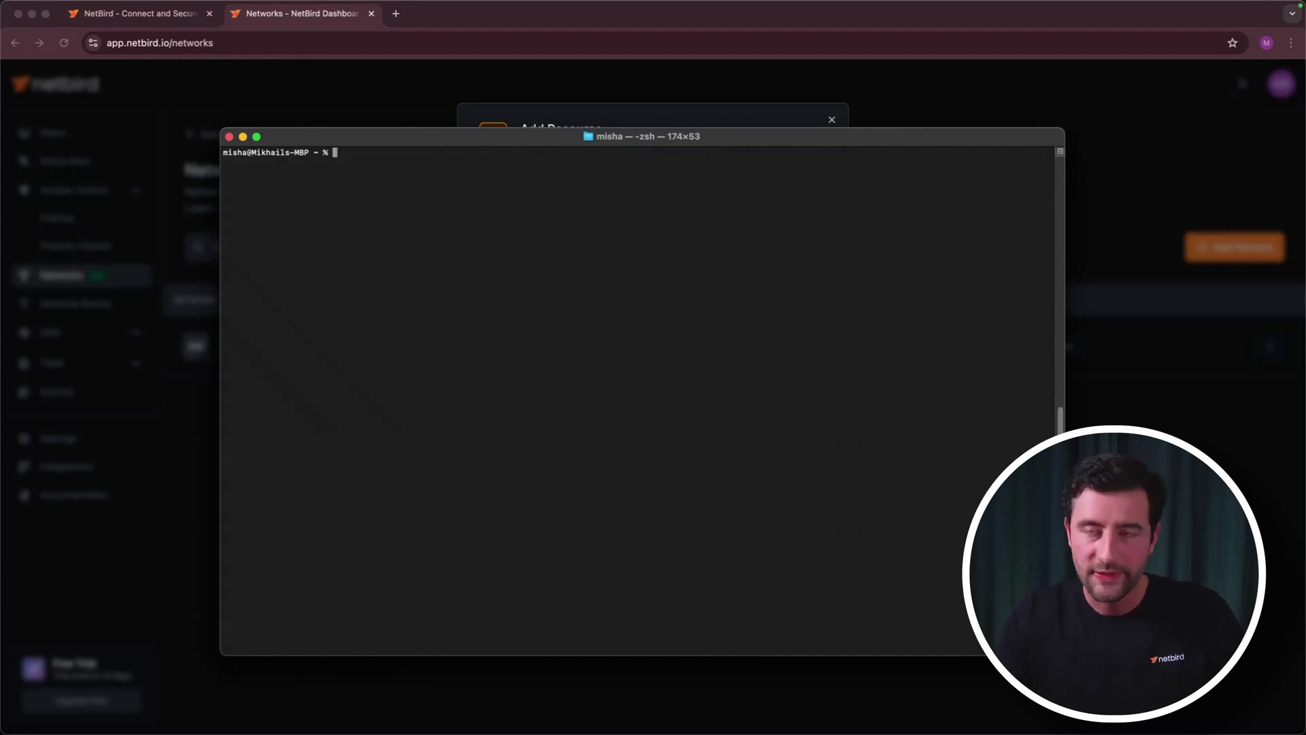
Test the connection to the database with nc -zvw 5 rds-demo-instance.cfw9jwpd8xv2.eu-west-1.rds.amazonaws.com 5432
{"action": "type", "text": "nc "}
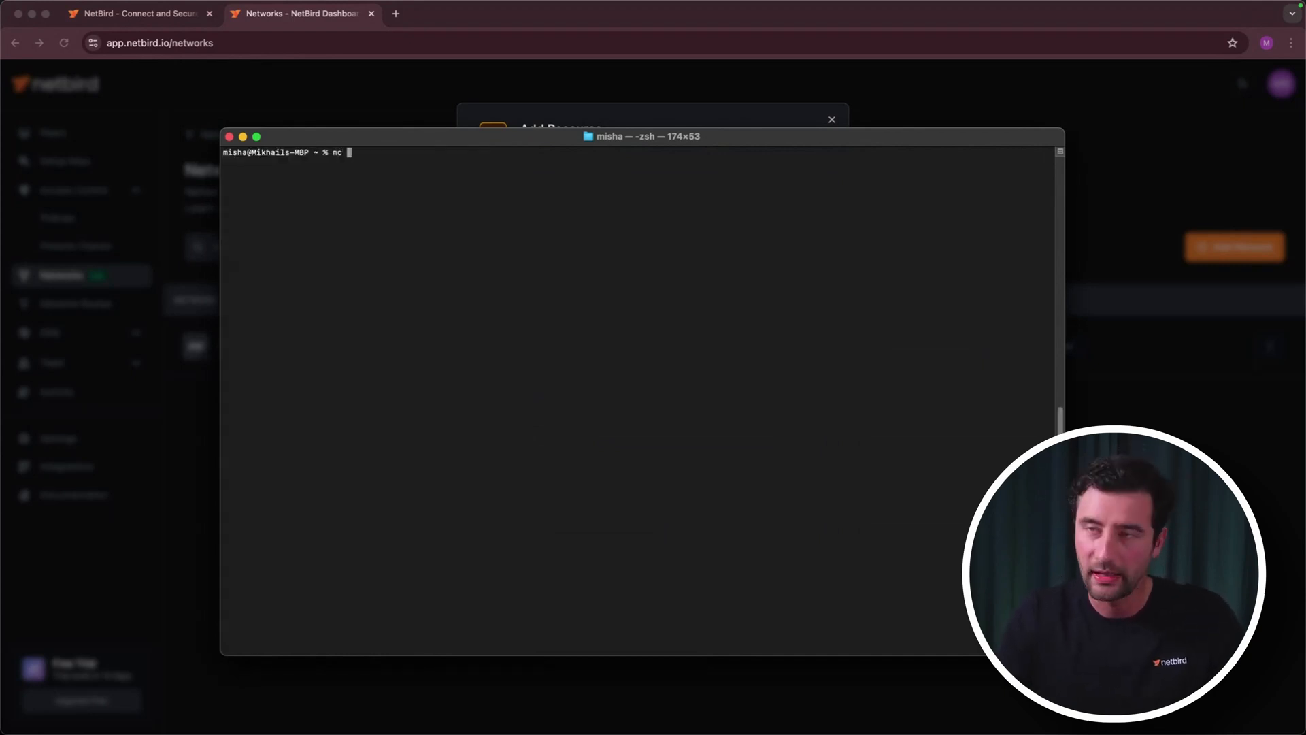
{"action": "type", "text": "-zv"}
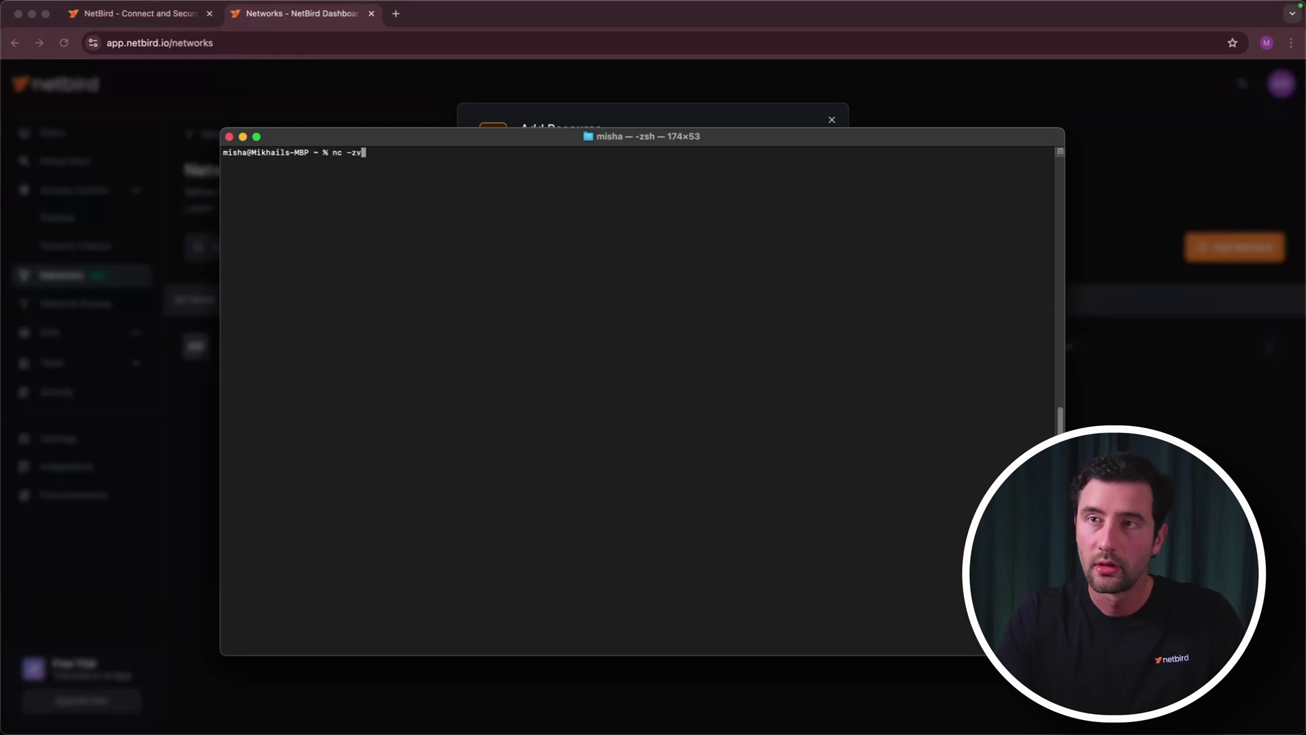
{"action": "type", "text": "w"}
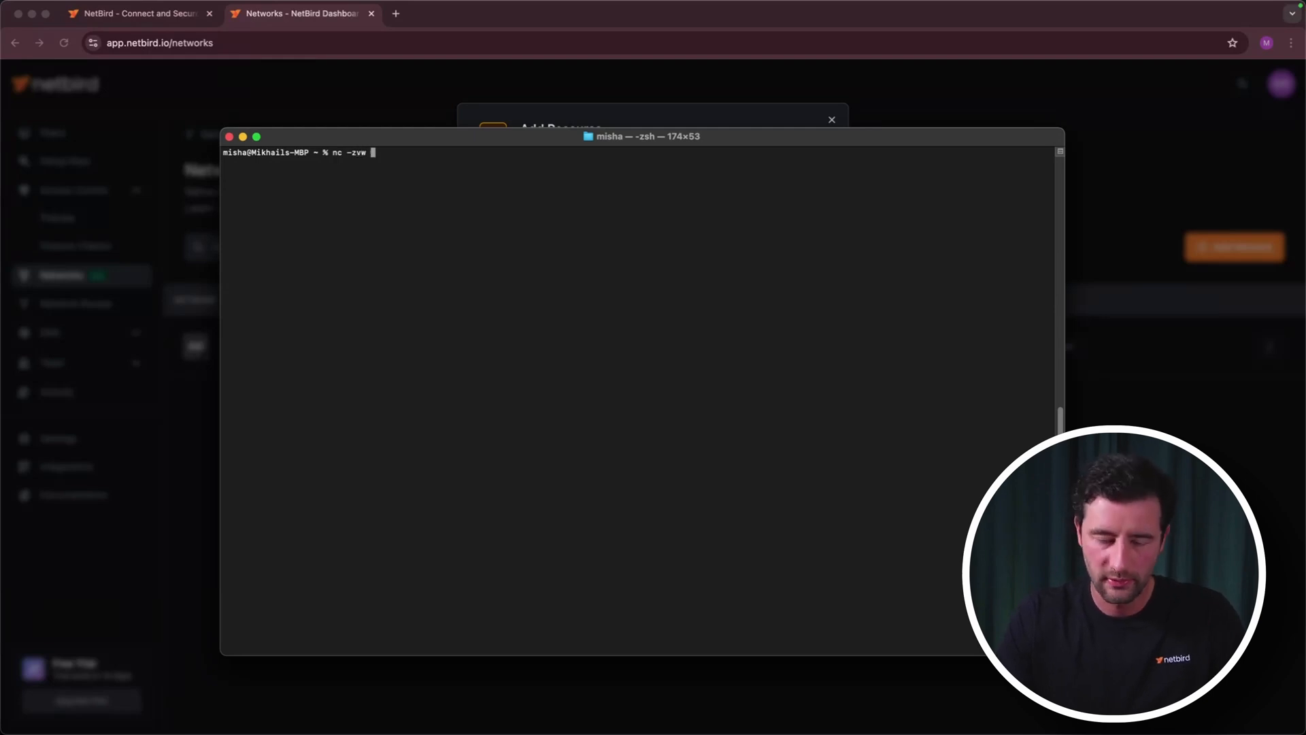
{"action": "type", "text": " 5"}
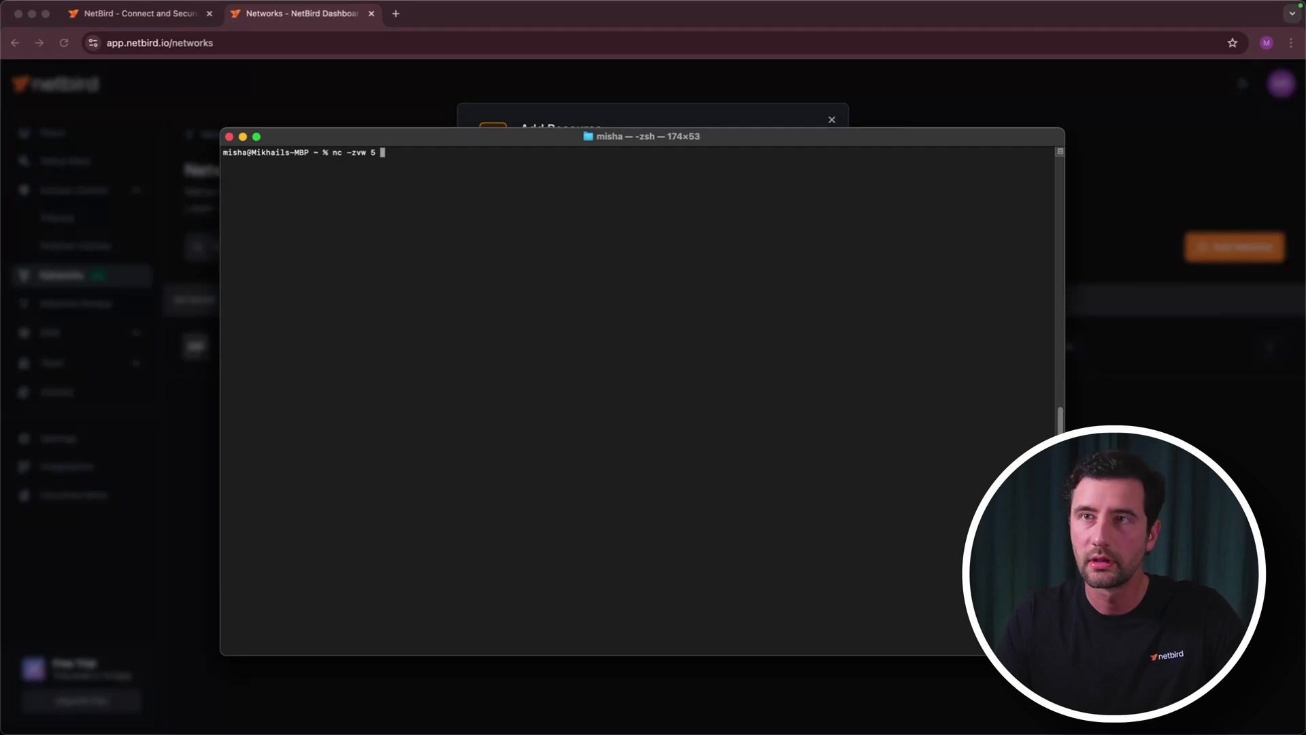
{"action": "key", "text": "super+v"}
{"action": "type", "text": "5432"}
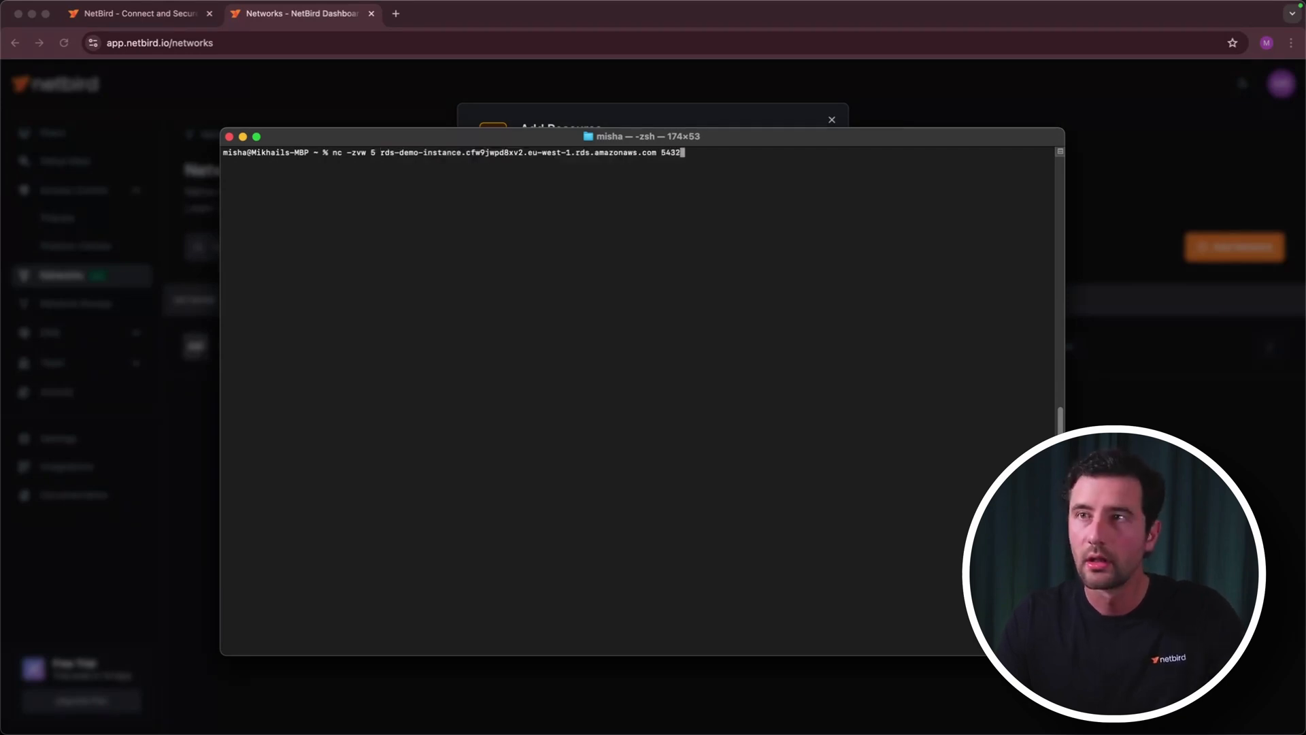
{"action": "key", "text": "Return"}
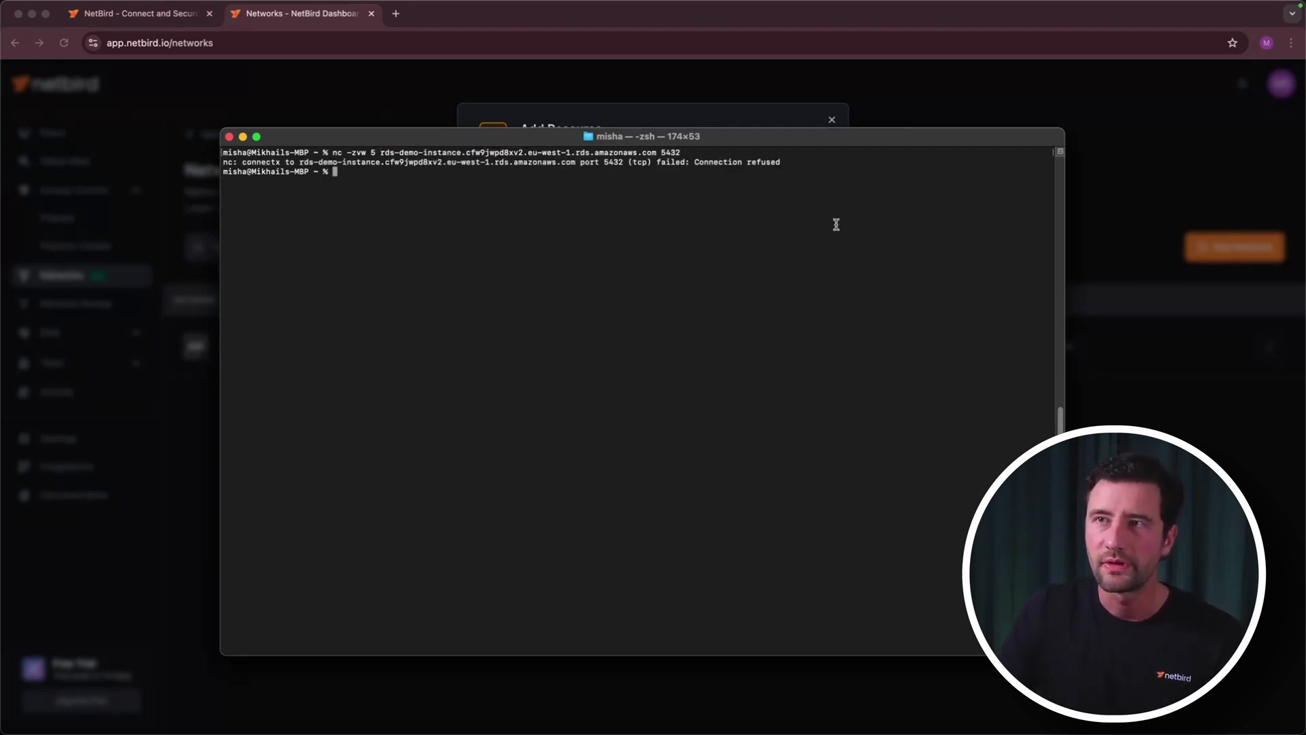
{"action": "left_click_drag", "start_coordinate": [781, 162], "coordinate": [333, 181]}
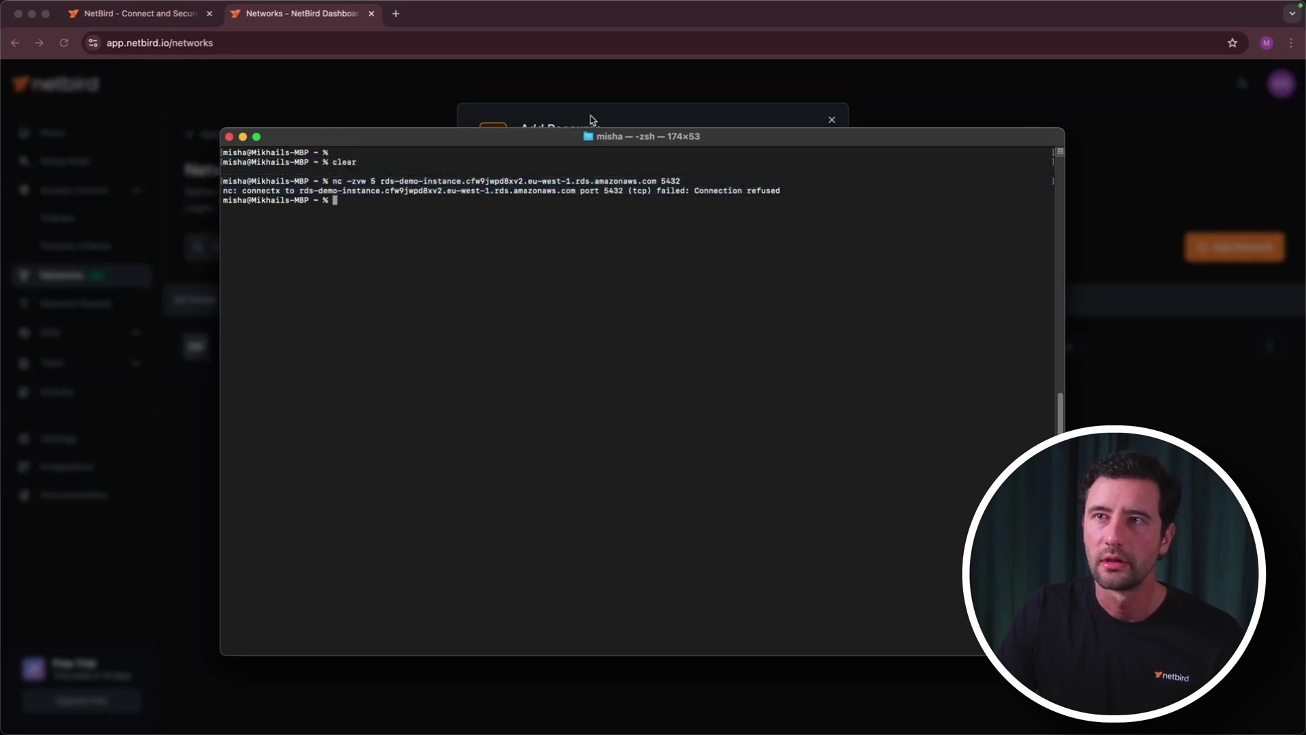
Back in NetBird, add the RDS Demo Instance resource and start creating an access policy for it
{"action": "left_click", "coordinate": [590, 119]}
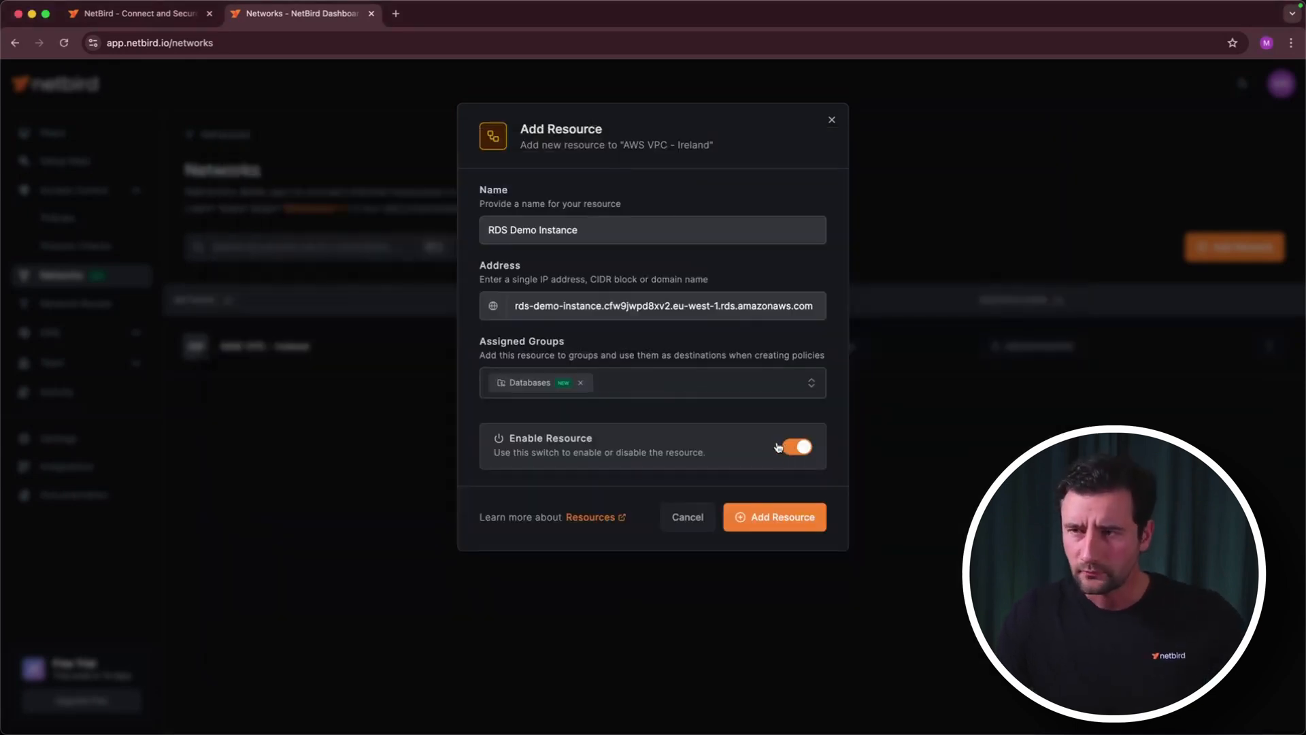
{"action": "left_click", "coordinate": [790, 525]}
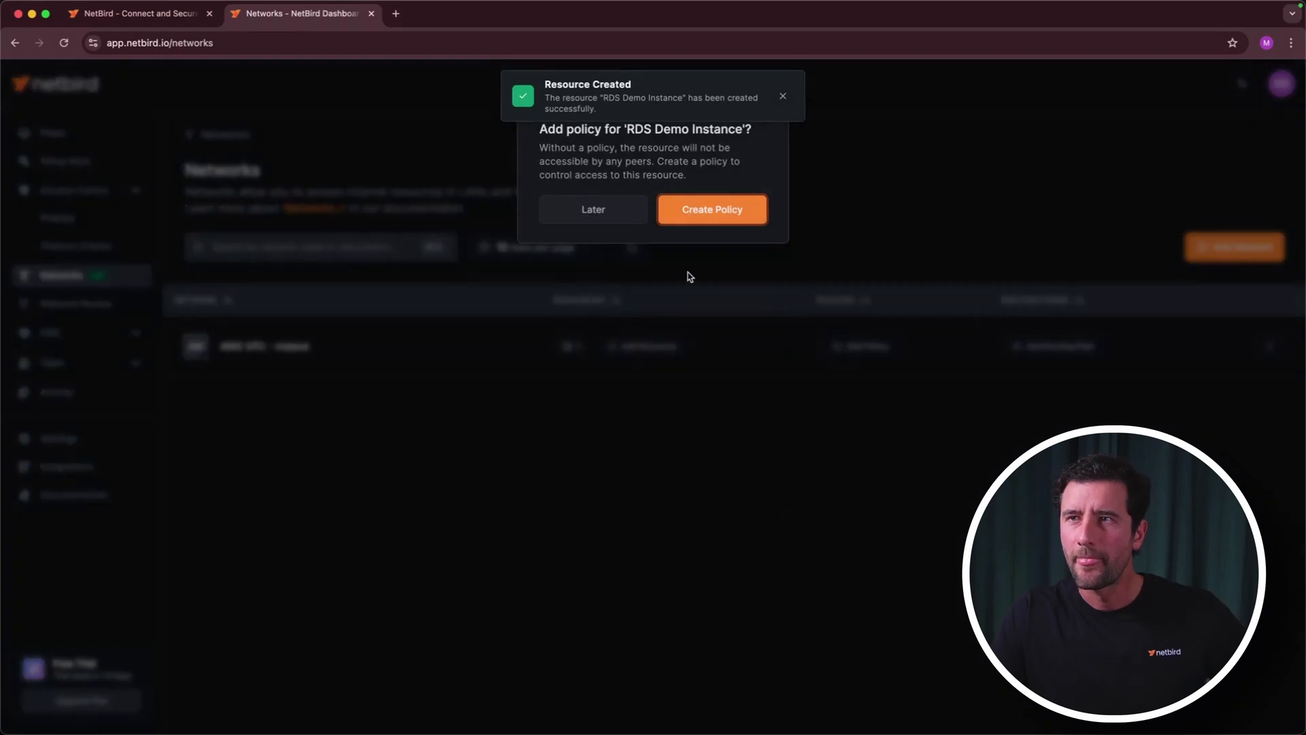
{"action": "left_click", "coordinate": [700, 211]}
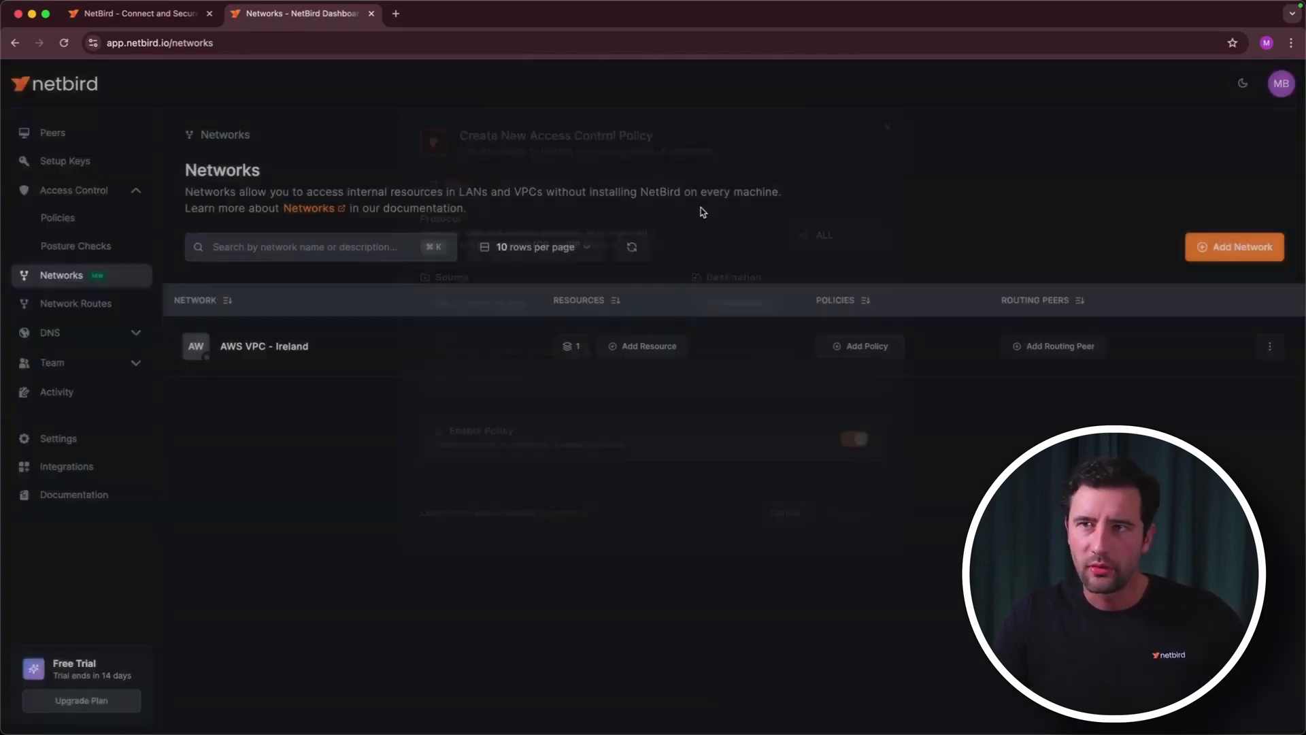
Set the policy's source group to IT Administrators
{"action": "left_click", "coordinate": [559, 306]}
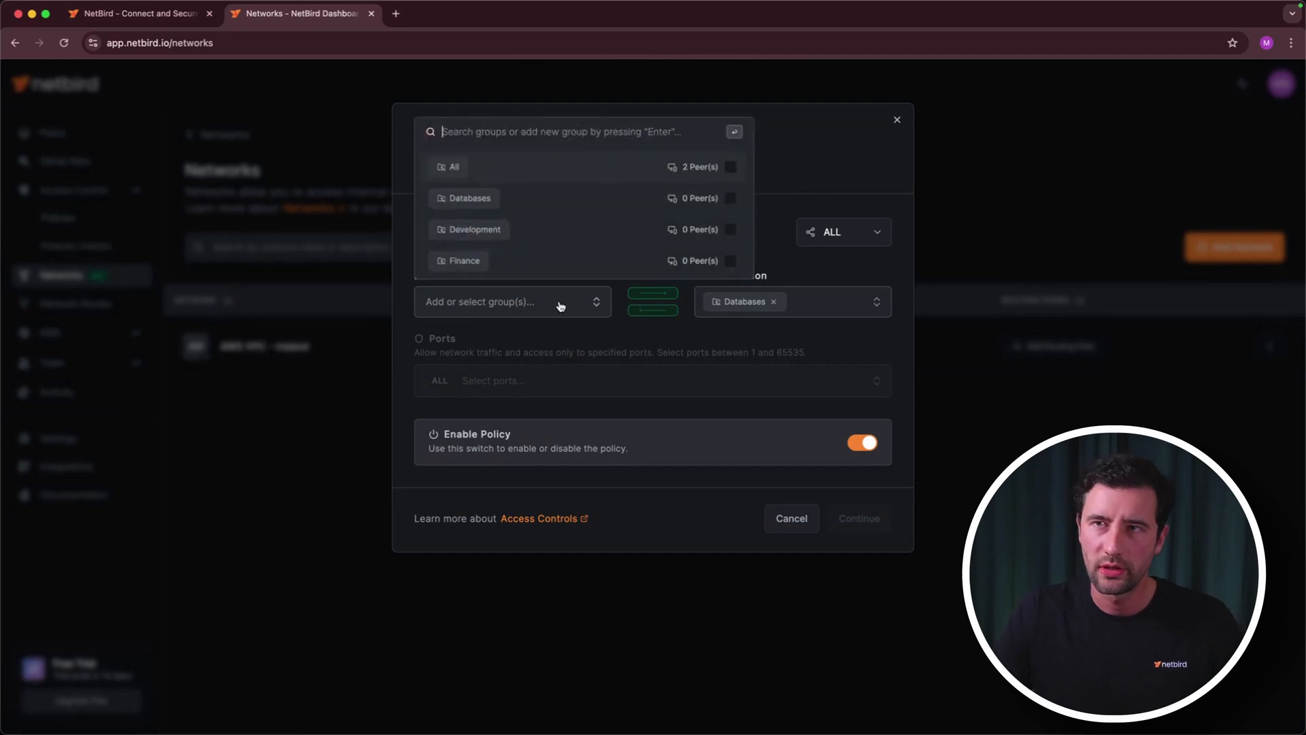
{"action": "type", "text": "It"}
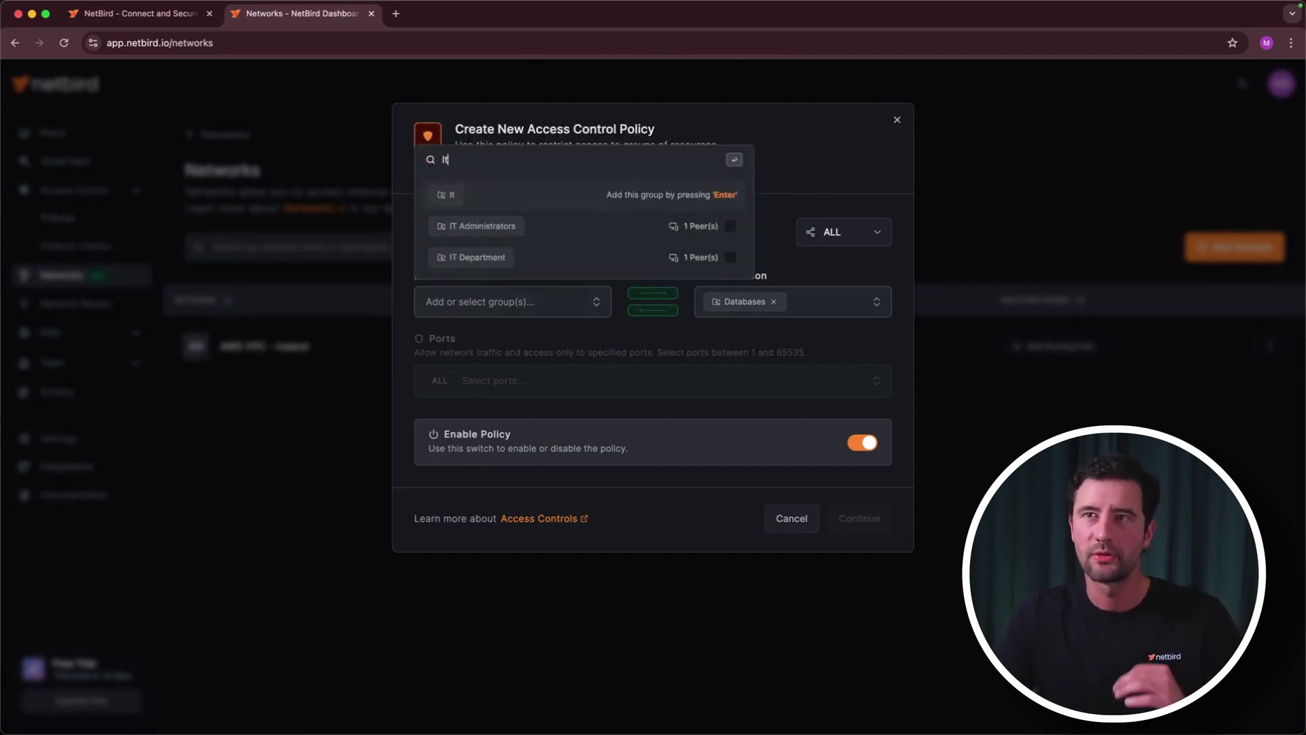
{"action": "left_click", "coordinate": [539, 240]}
{"action": "left_click", "coordinate": [558, 342]}
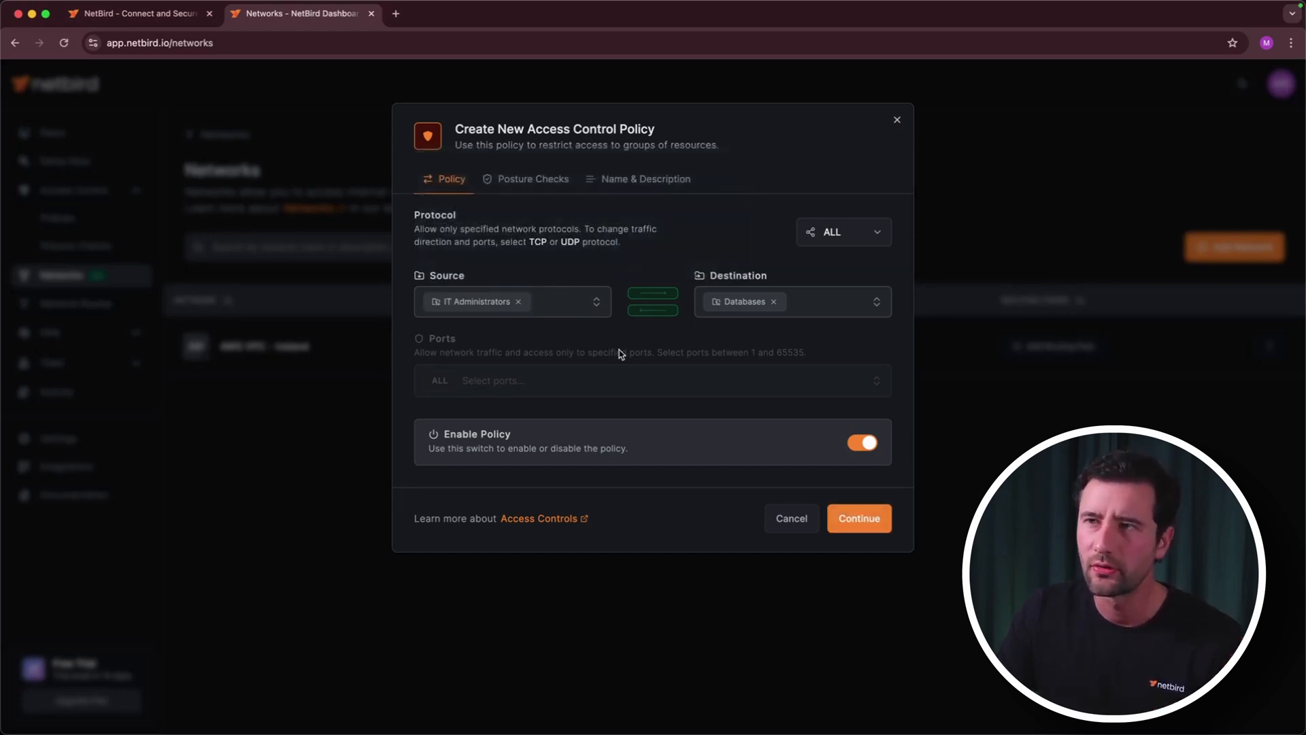
Restrict the policy to the TCP protocol on port 5432
{"action": "left_click", "coordinate": [839, 237]}
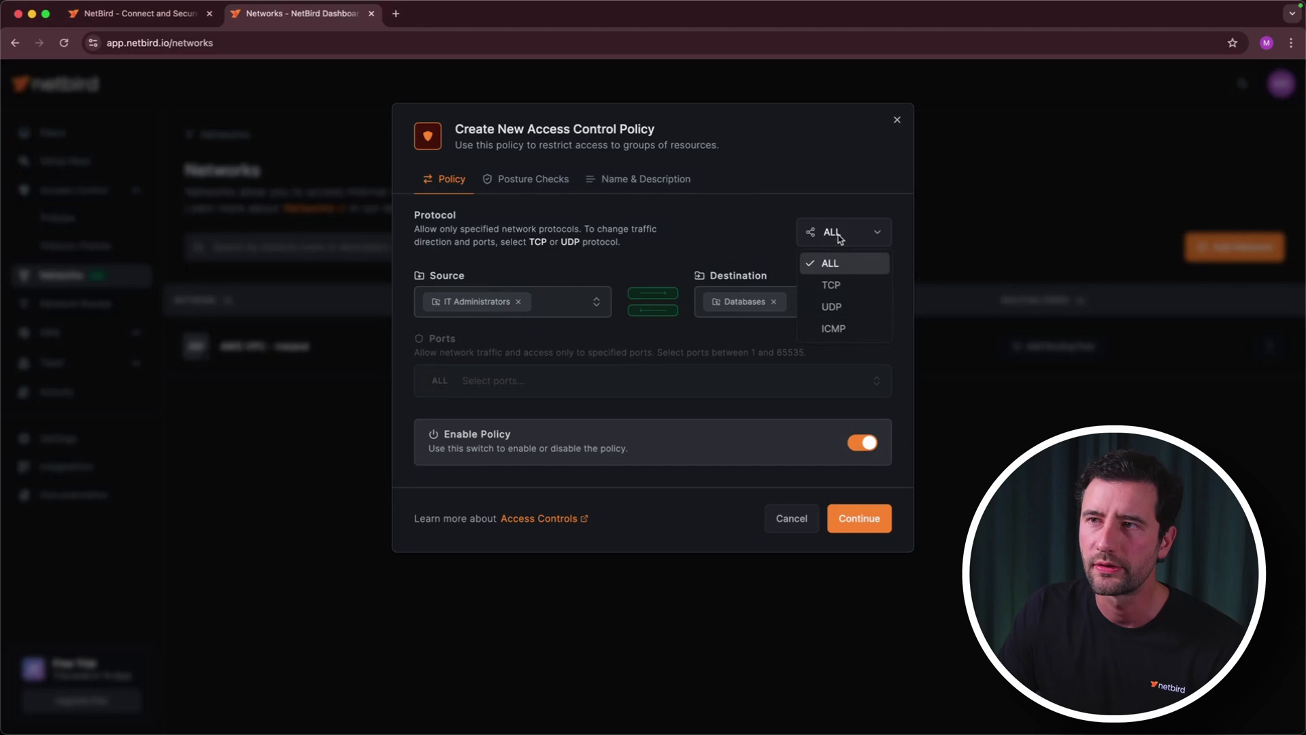
{"action": "left_click", "coordinate": [833, 286]}
{"action": "left_click", "coordinate": [570, 383]}
{"action": "type", "text": "5432"}
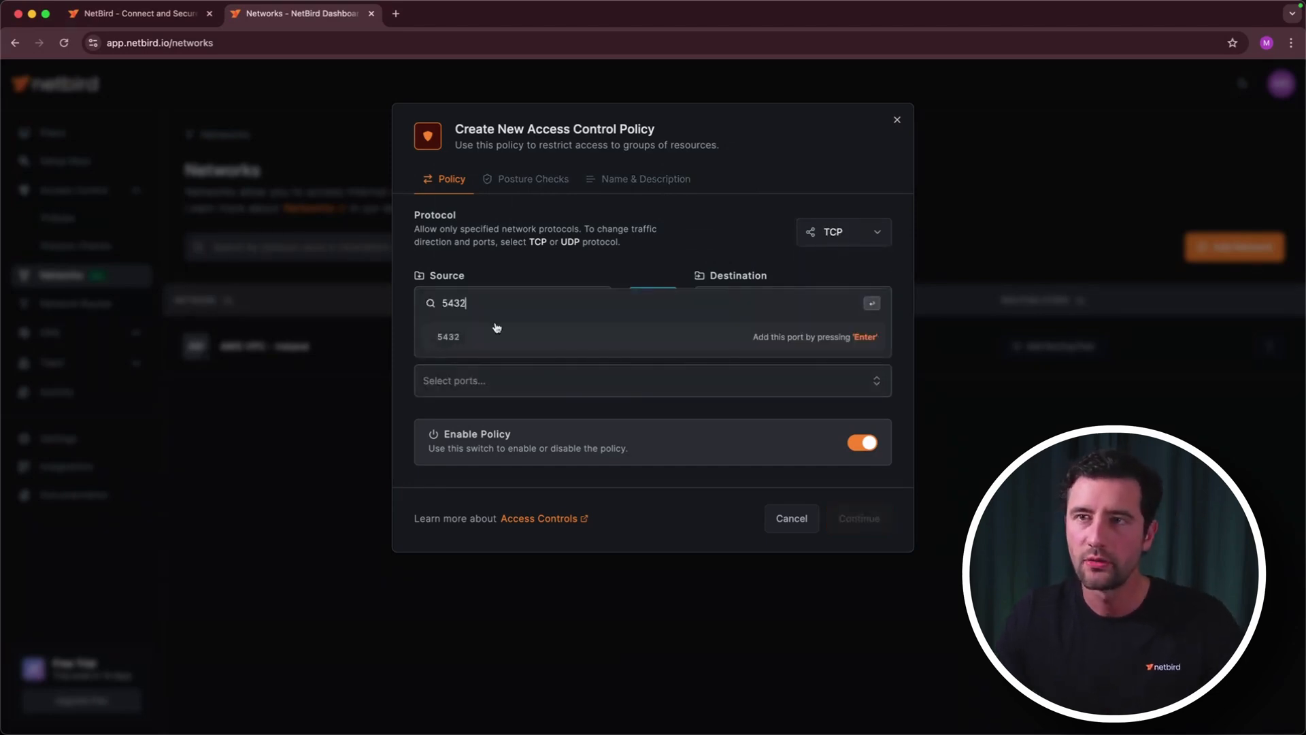
{"action": "left_click", "coordinate": [483, 339]}
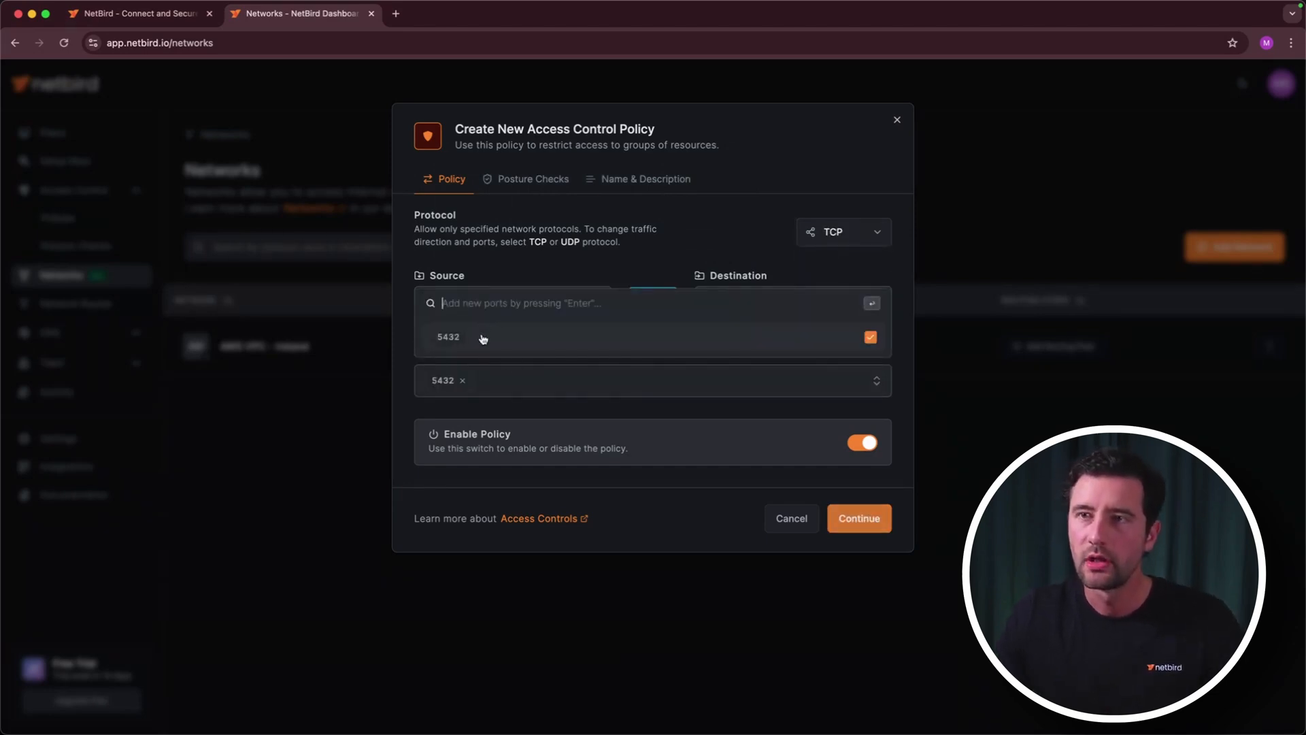
{"action": "left_click", "coordinate": [556, 417]}
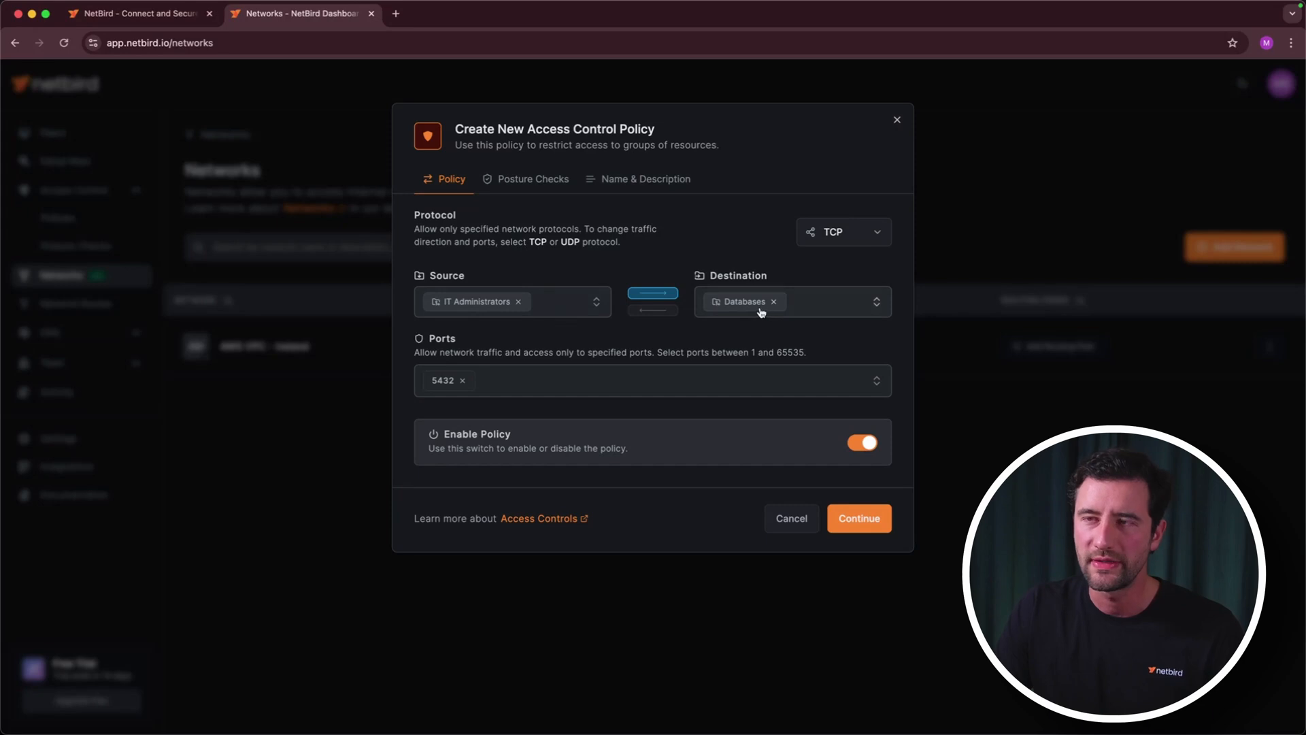
Skip the posture checks, name the policy "IT Admins to Databases" and add it
{"action": "left_click", "coordinate": [861, 520]}
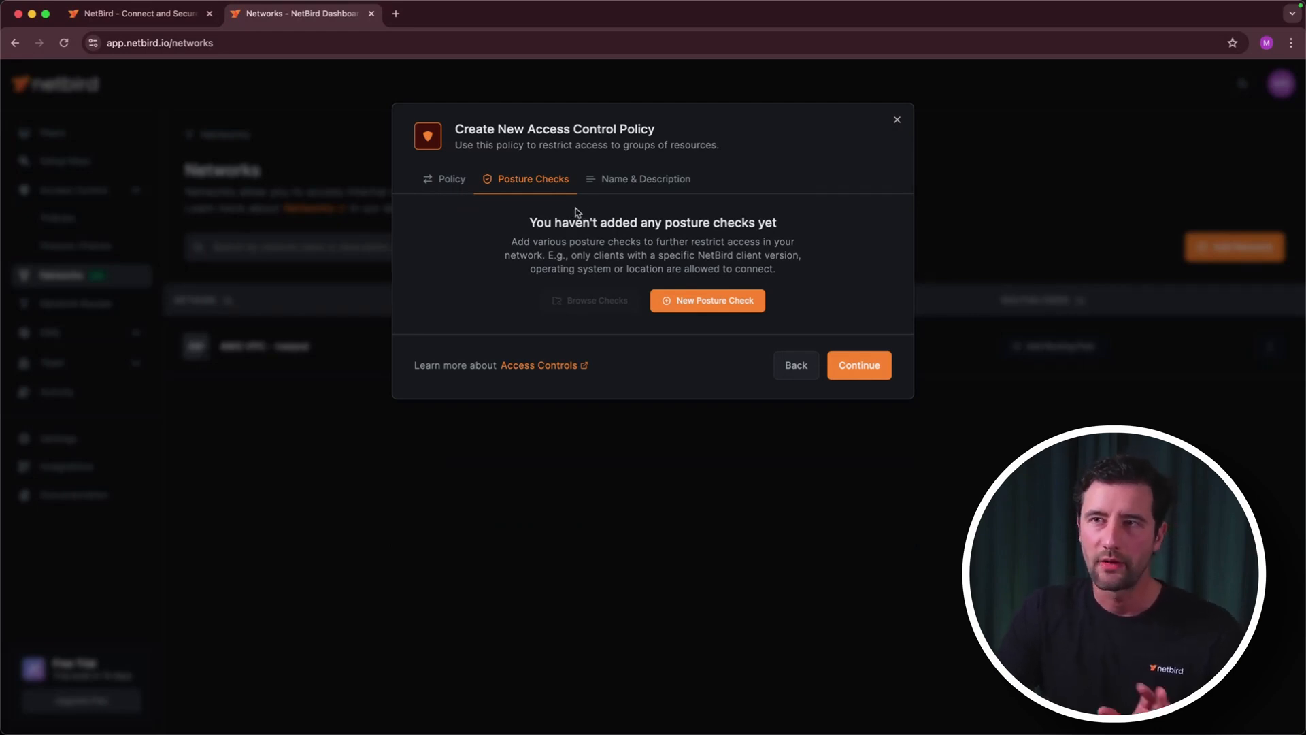
{"action": "left_click", "coordinate": [847, 356]}
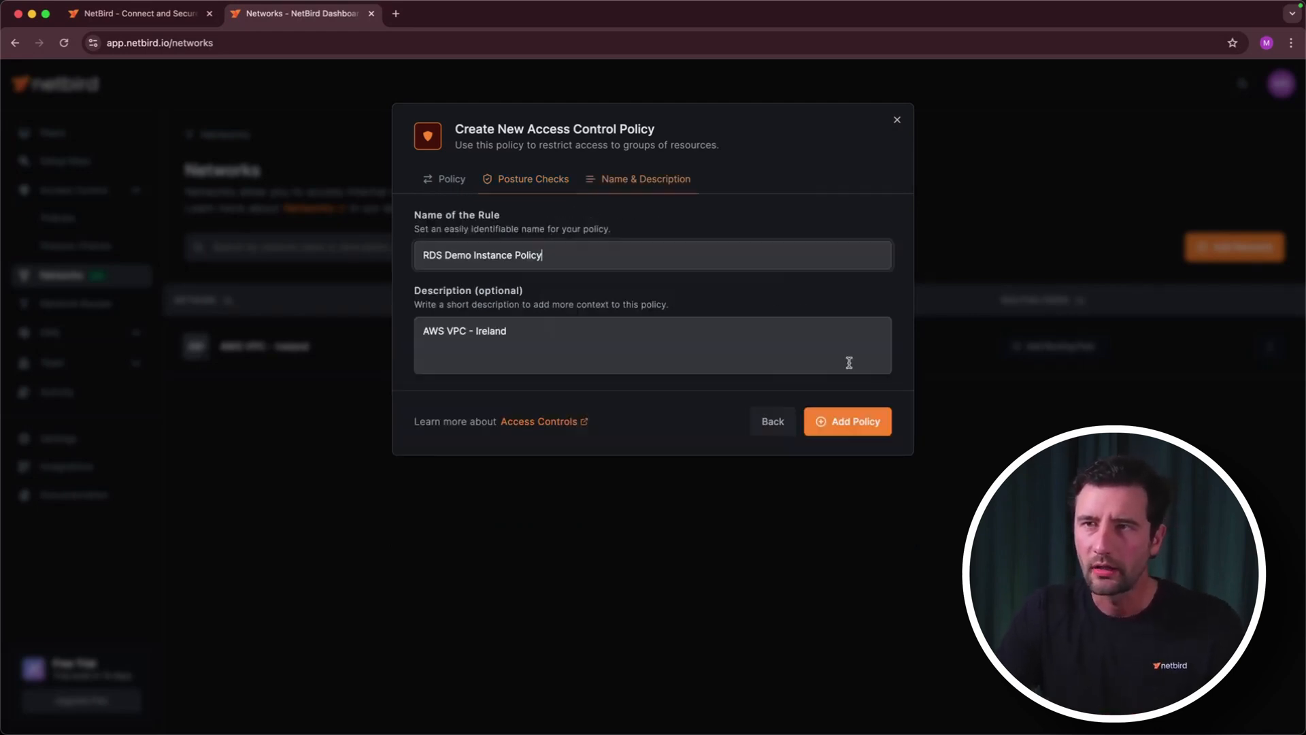
{"action": "left_click_drag", "start_coordinate": [589, 262], "coordinate": [327, 236]}
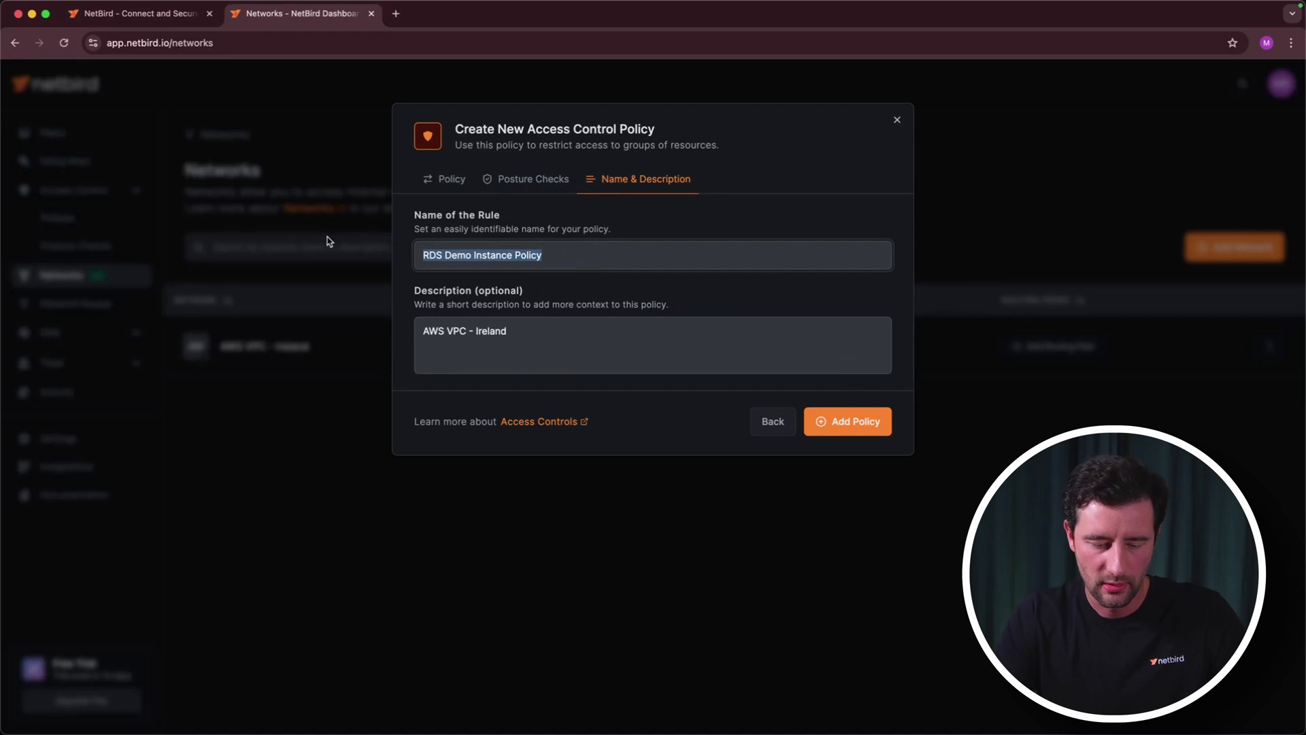
{"action": "key", "text": "BackSpace"}
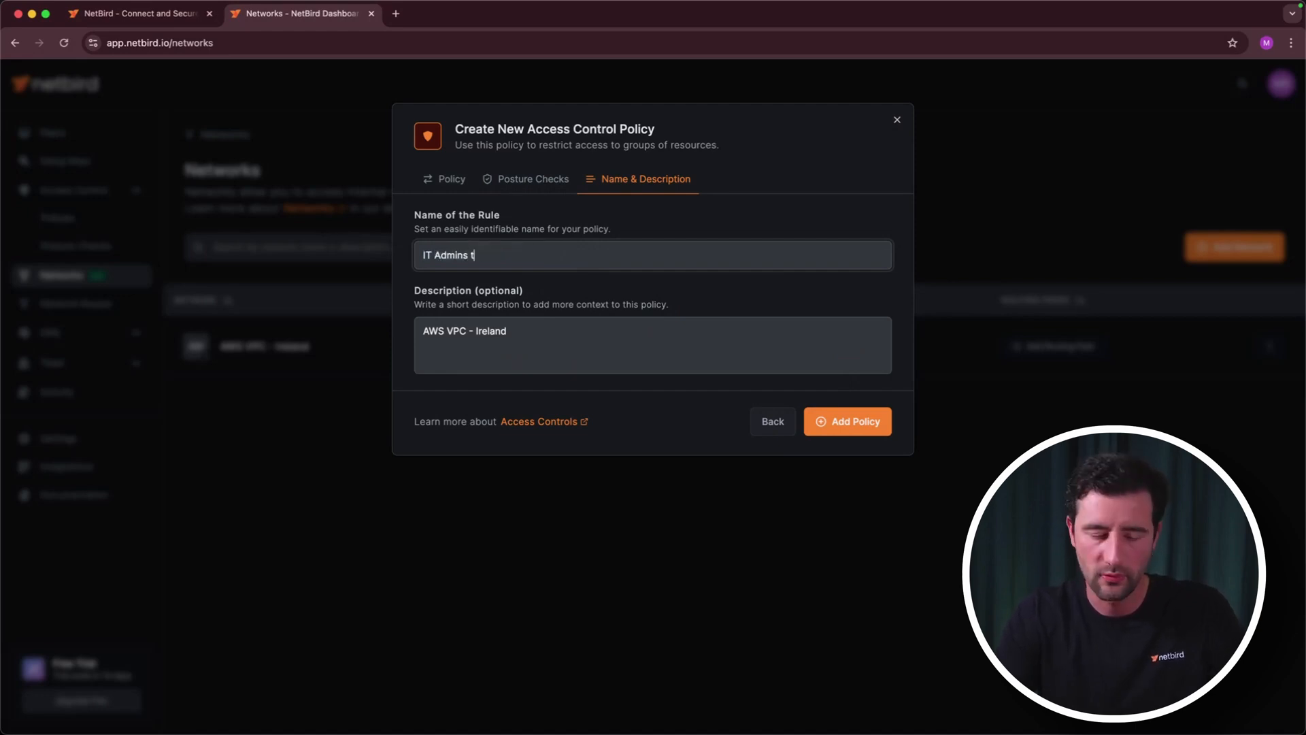
{"action": "type", "text": "IT Admins to Databases"}
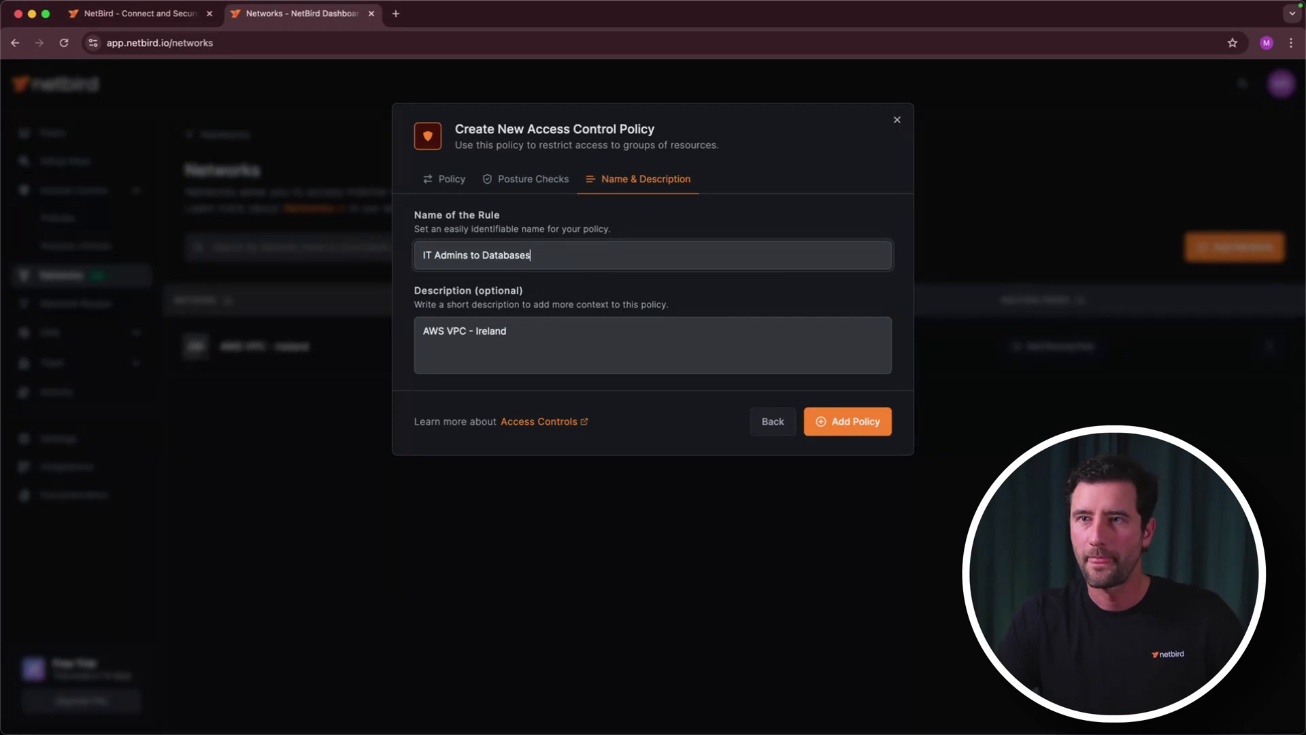
{"action": "left_click", "coordinate": [853, 417]}
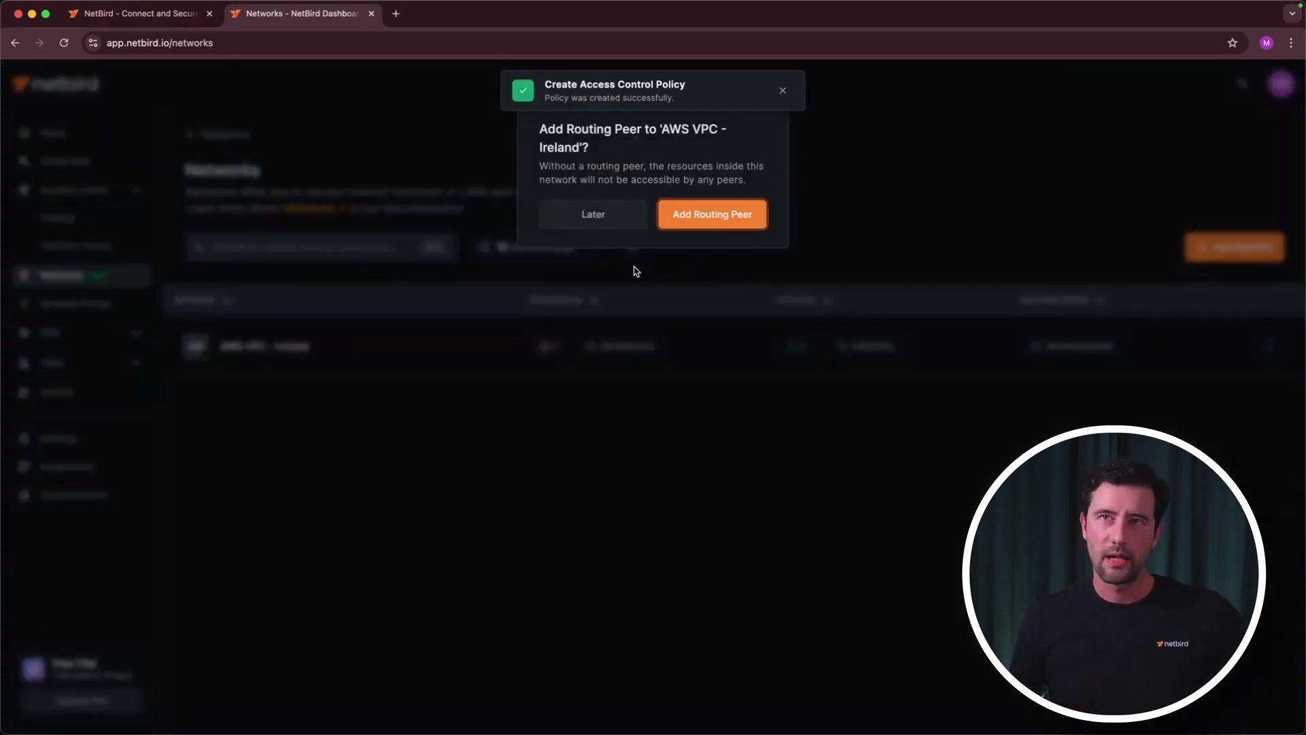
Switch to the presentation, examine the diagram of the routing peer between mesh and private network, and return to NetBird
{"action": "key", "text": "ctrl+Right"}
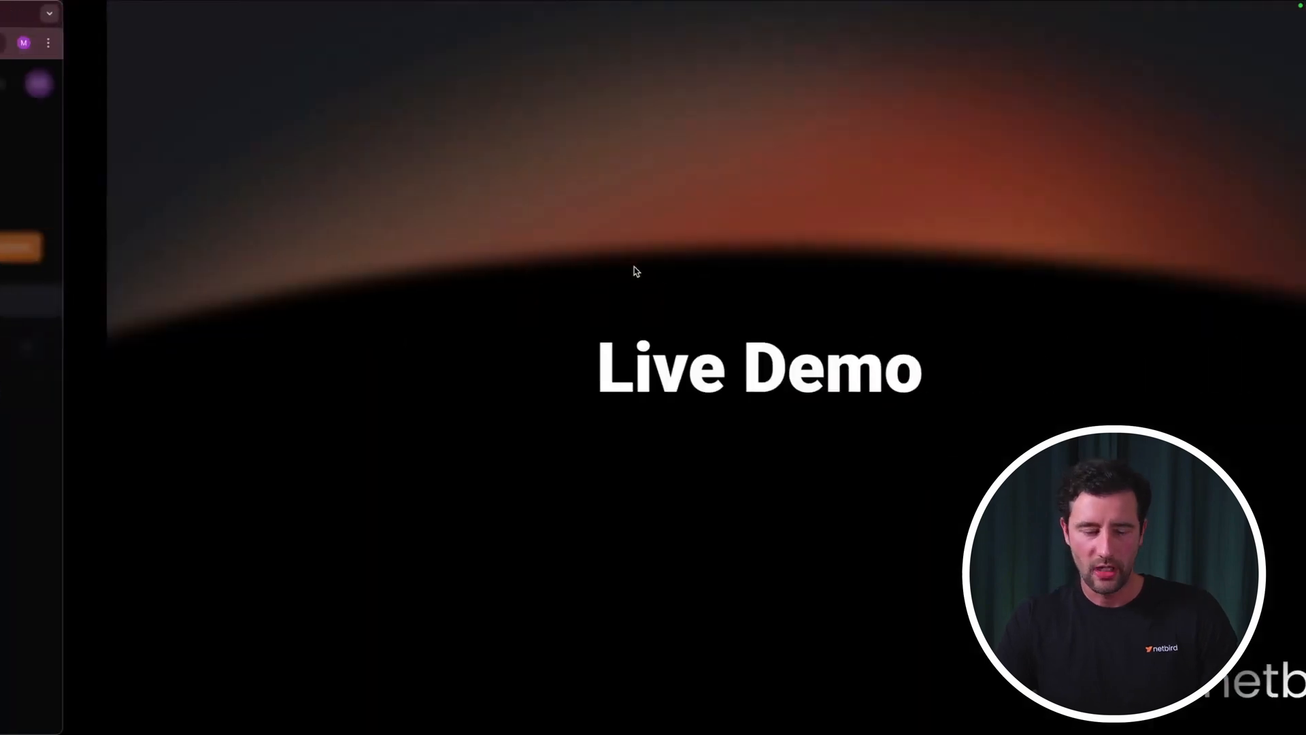
{"action": "key", "text": "Left"}
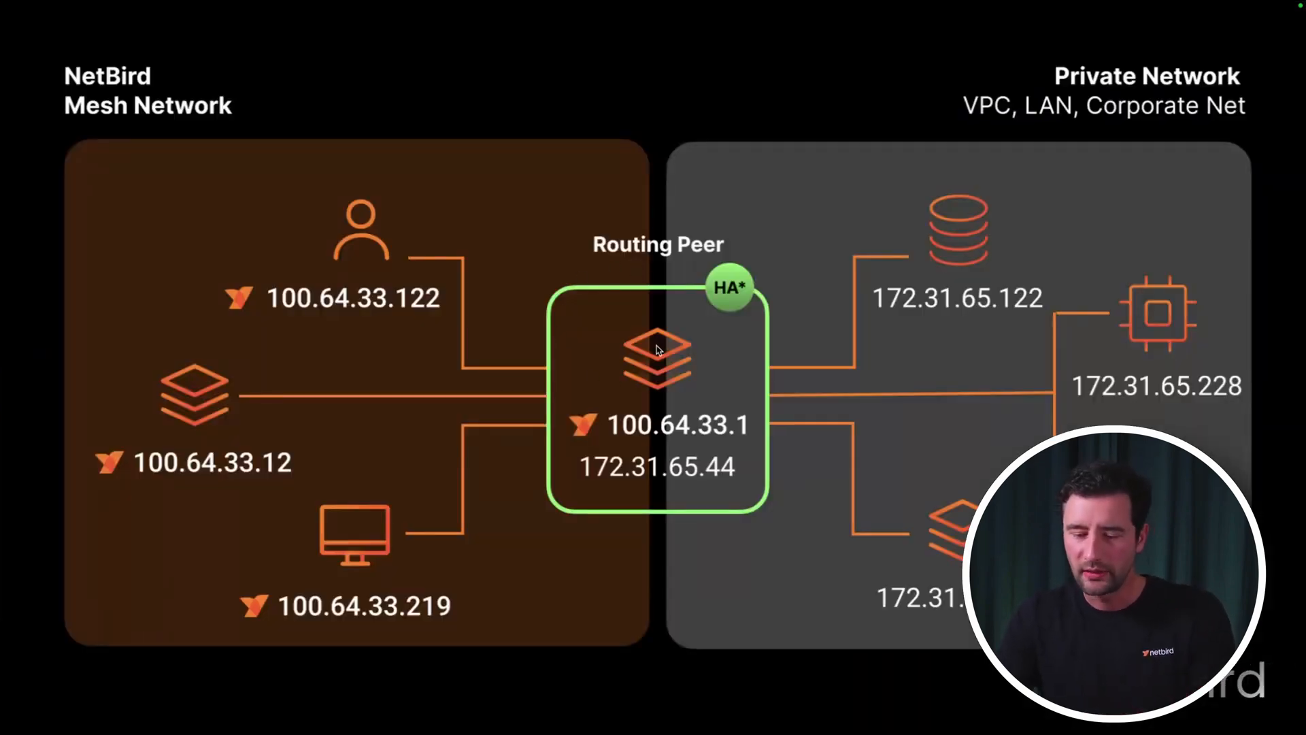
{"action": "key", "text": "ctrl+Left"}
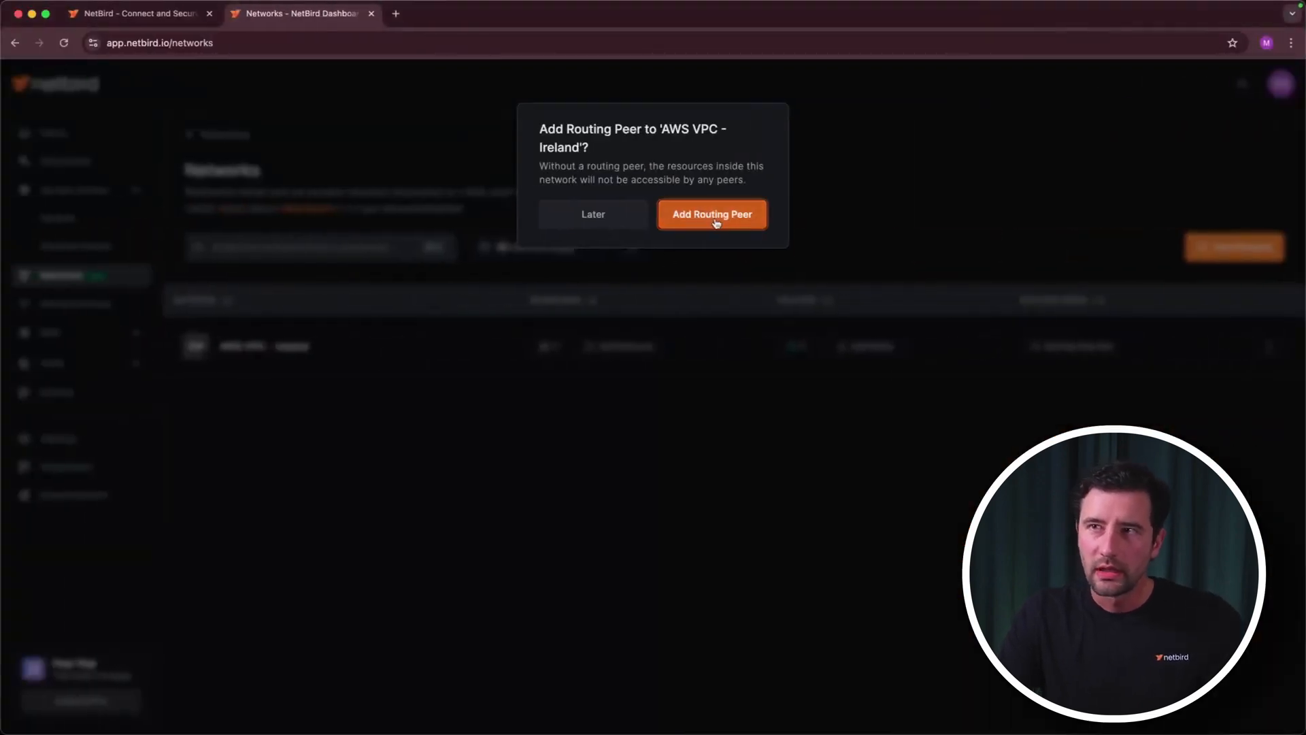
Start adding a routing peer to AWS VPC - Ireland, create a one-off setup key and copy the Linux command that runs NetBird with it
{"action": "left_click", "coordinate": [713, 214]}
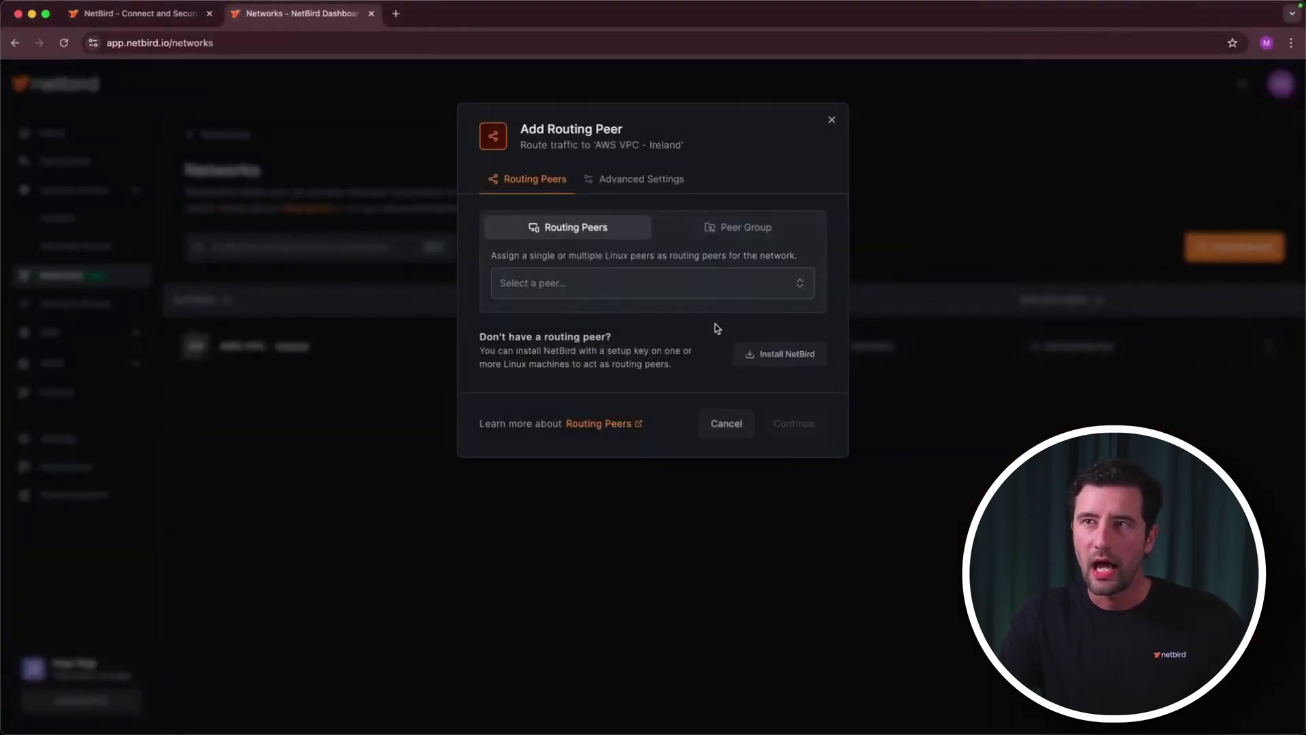
{"action": "left_click", "coordinate": [643, 285]}
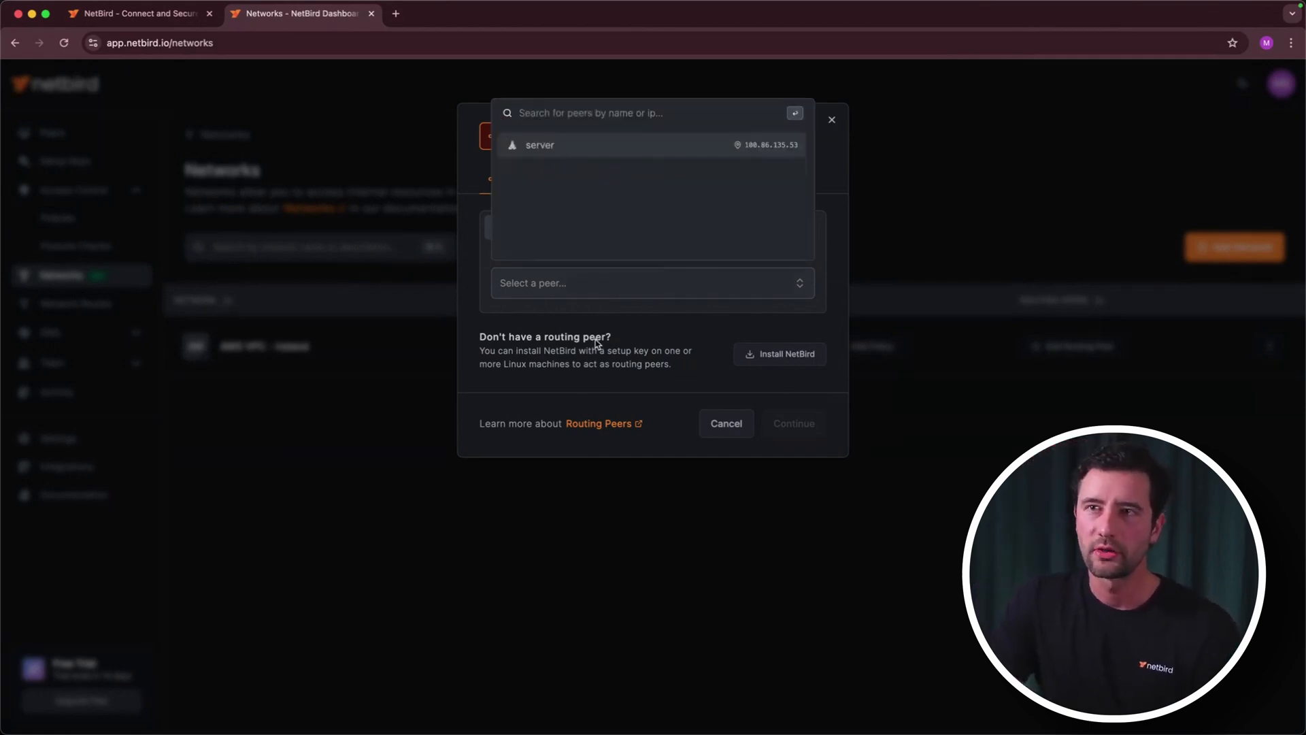
{"action": "left_click", "coordinate": [599, 309]}
{"action": "left_click", "coordinate": [575, 279]}
{"action": "left_click", "coordinate": [735, 341]}
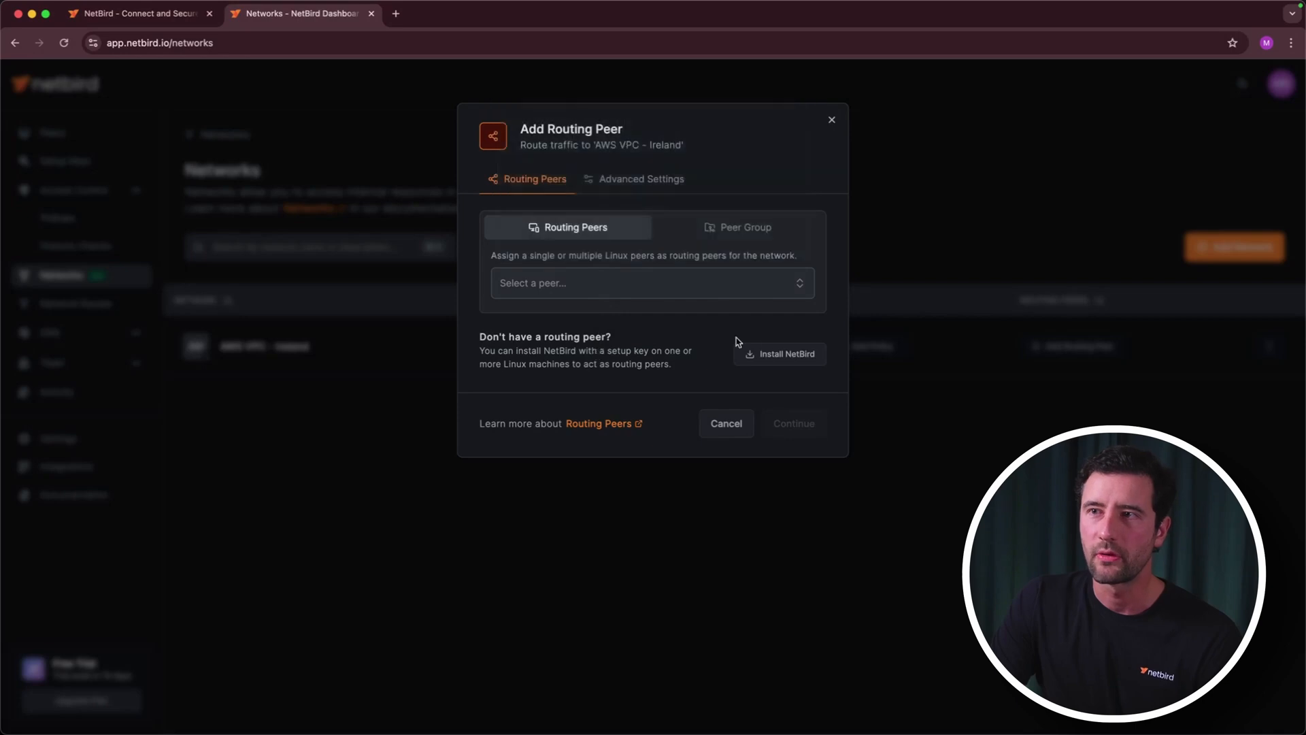
{"action": "left_click", "coordinate": [767, 353]}
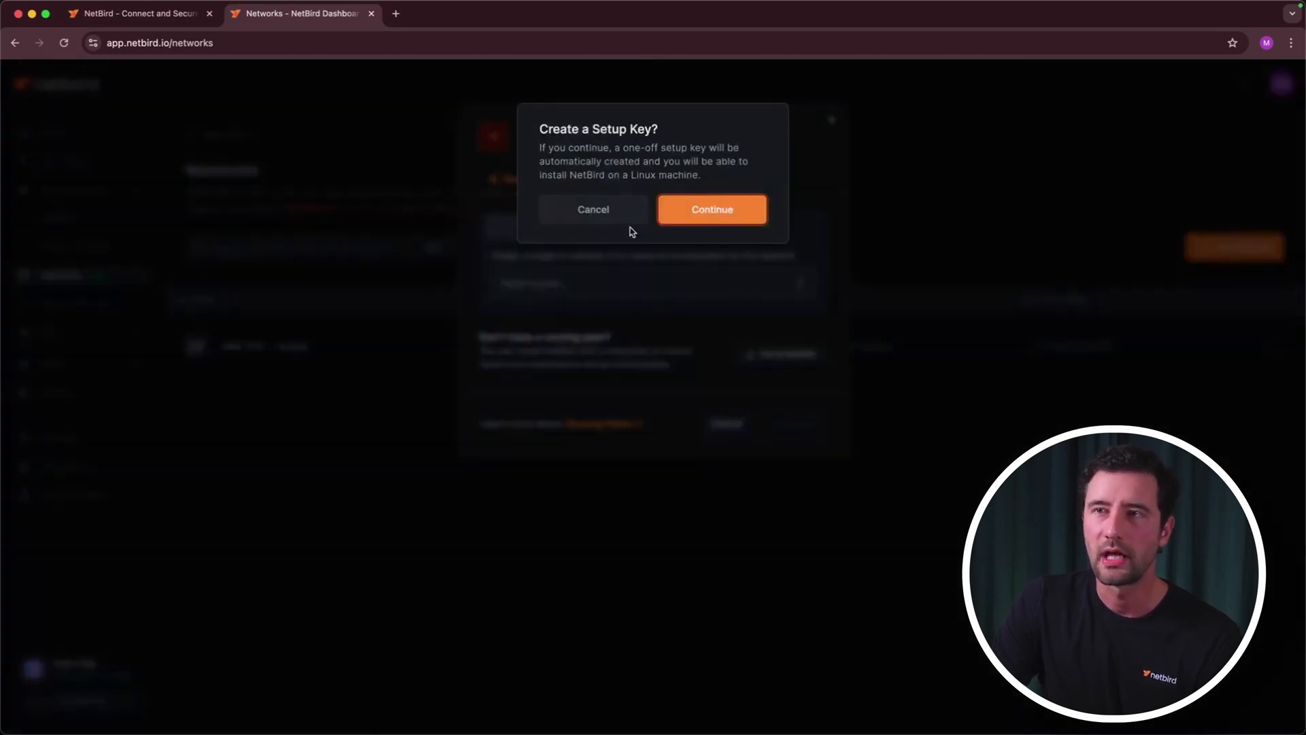
{"action": "left_click", "coordinate": [712, 211]}
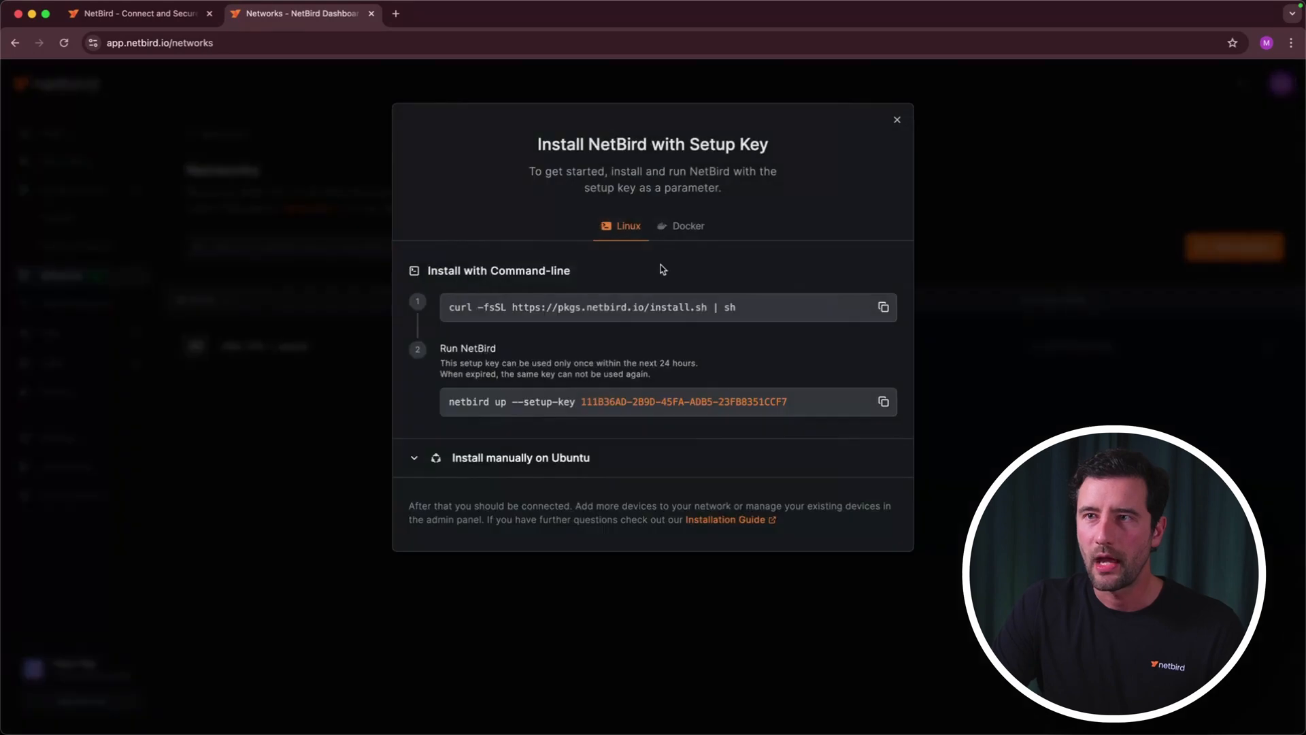
{"action": "left_click", "coordinate": [884, 402]}
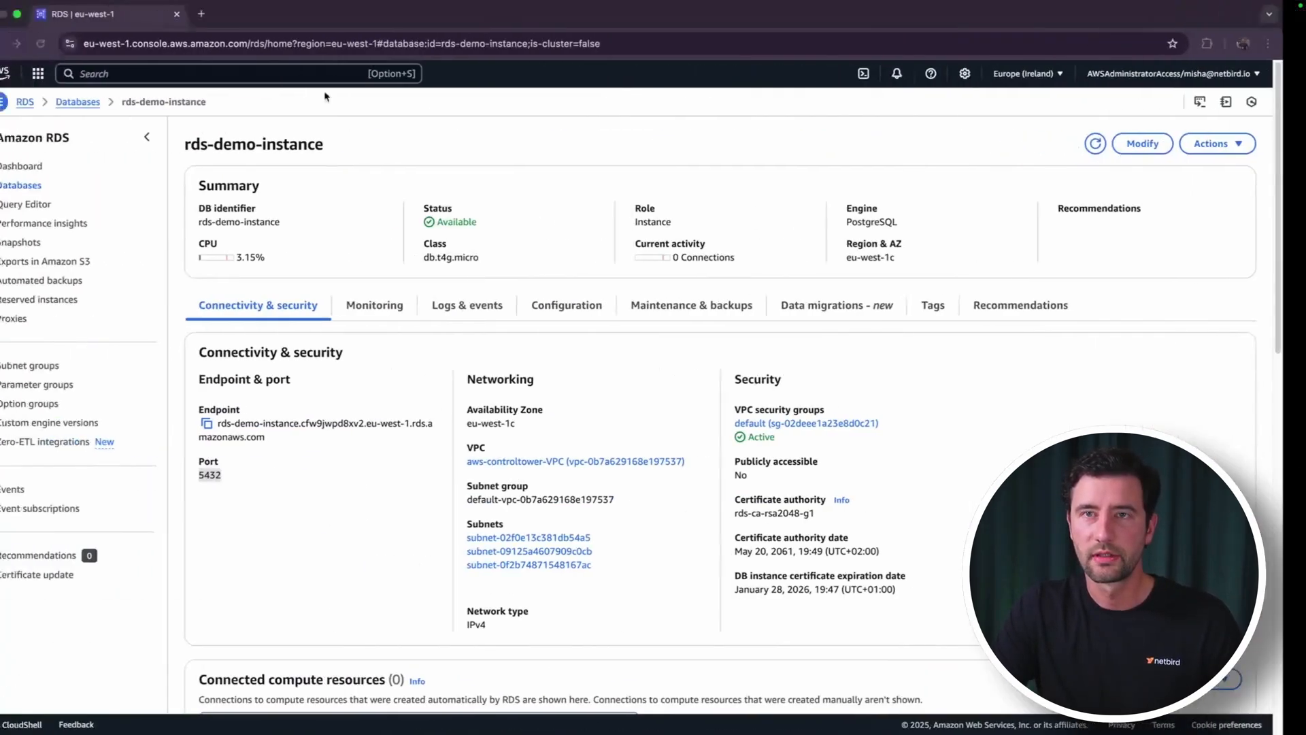
Switch to the AWS console, find demo-routing-peer-1 among the running EC2 instances and start a Session Manager session on it
{"action": "left_click", "coordinate": [60, 74]}
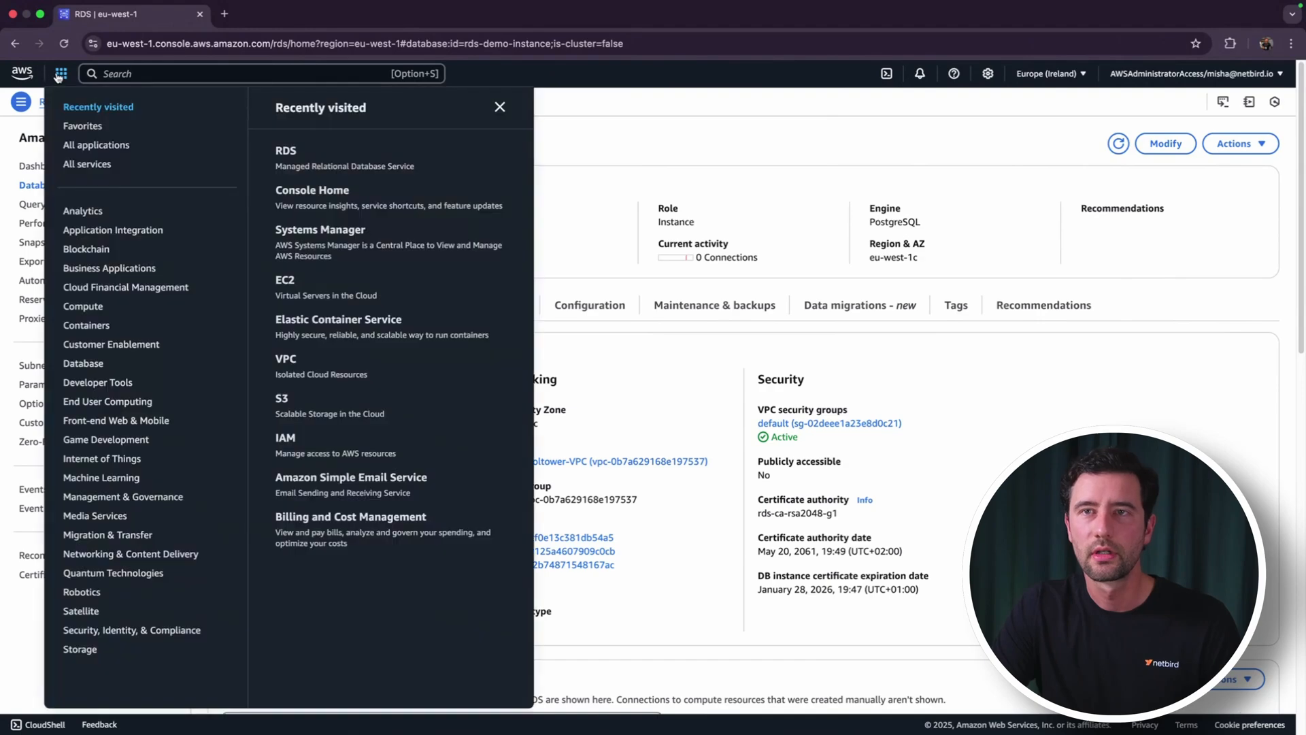
{"action": "left_click", "coordinate": [286, 281]}
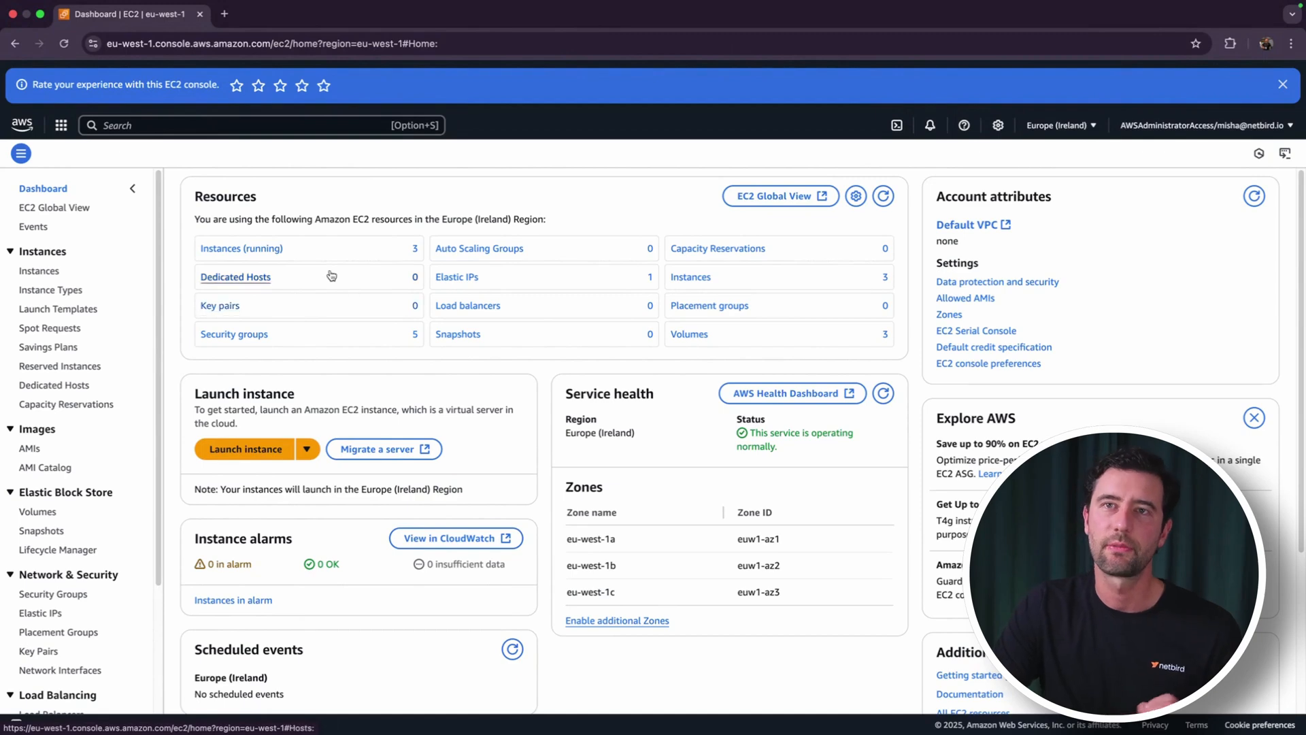
{"action": "left_click", "coordinate": [268, 256]}
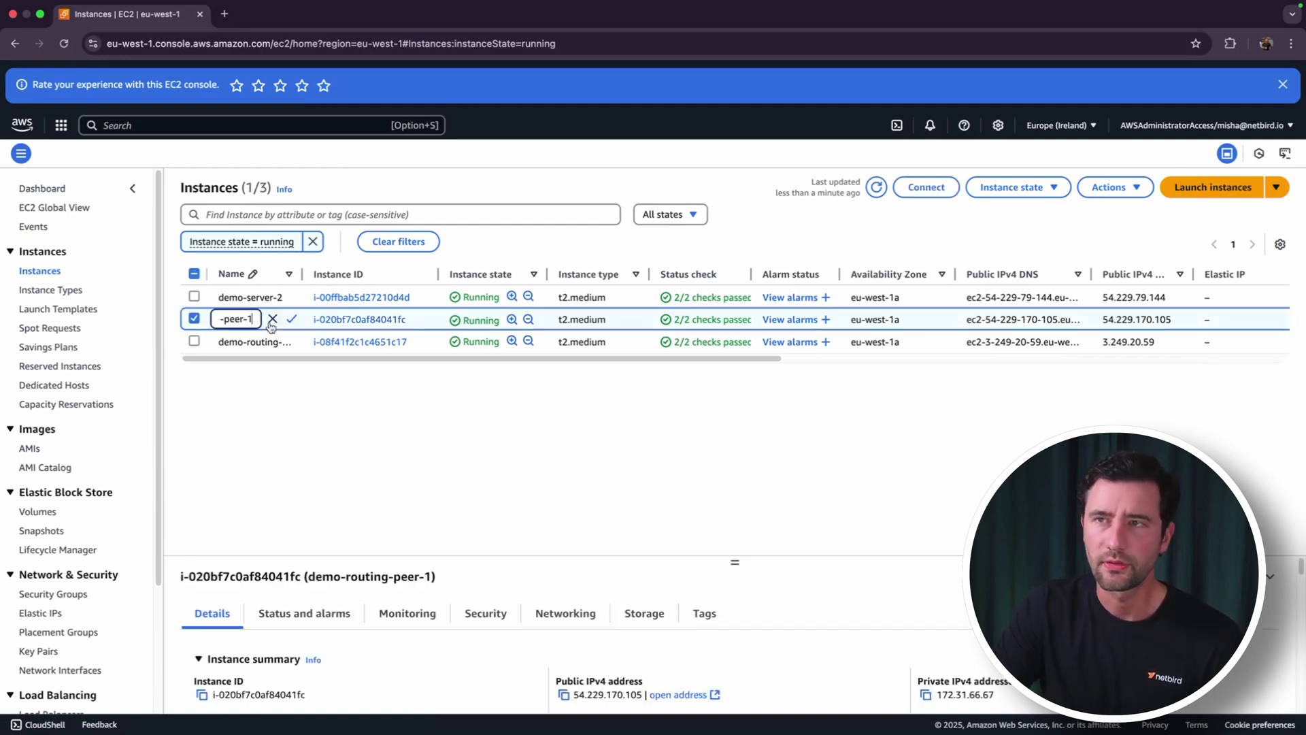
{"action": "left_click", "coordinate": [271, 321]}
{"action": "left_click", "coordinate": [950, 197]}
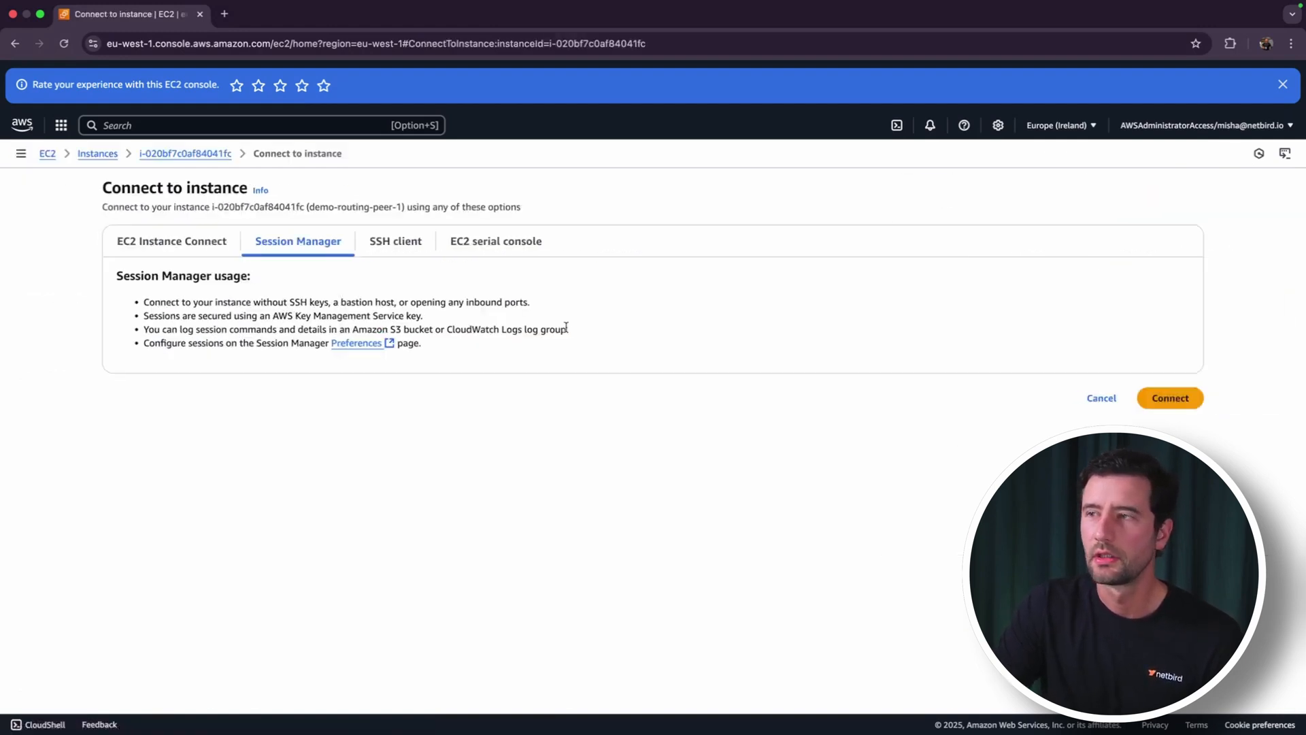
{"action": "left_click", "coordinate": [1181, 402]}
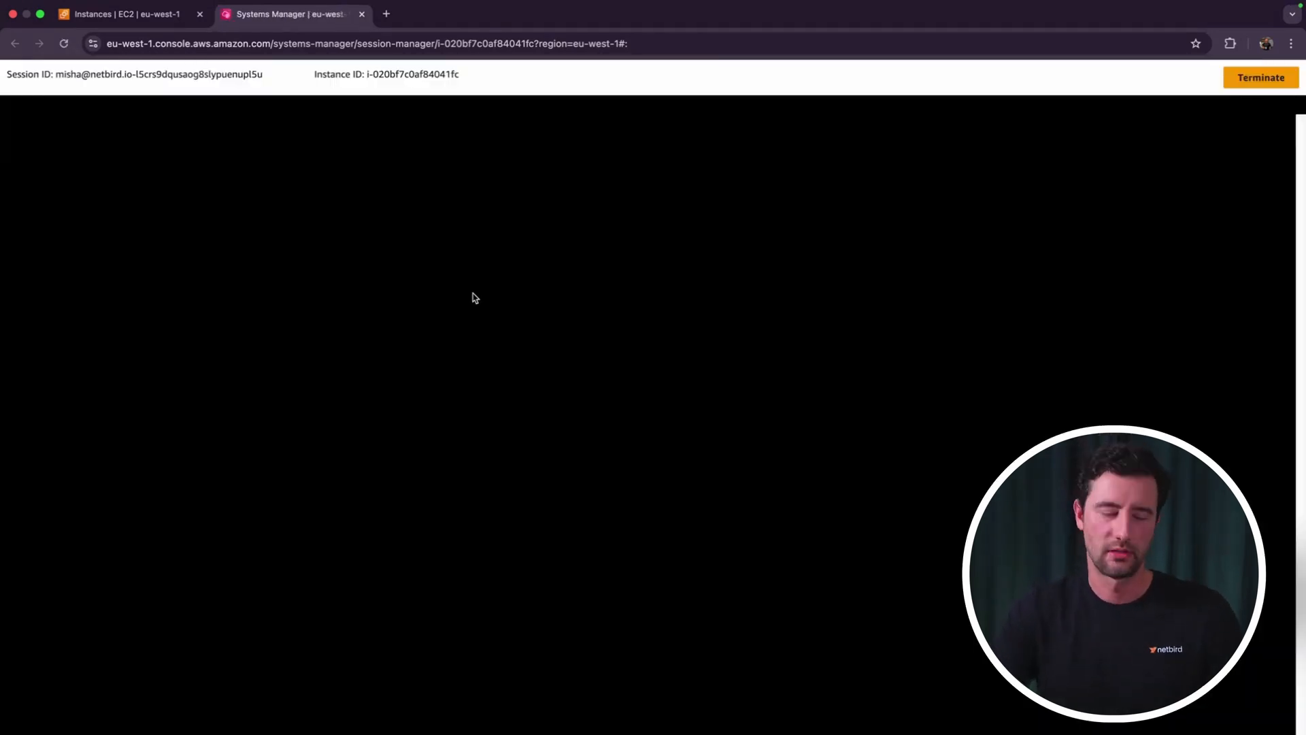
Open a root shell with sudo -i and run the copied netbird up command with the setup key
{"action": "type", "text": "sudo -"}
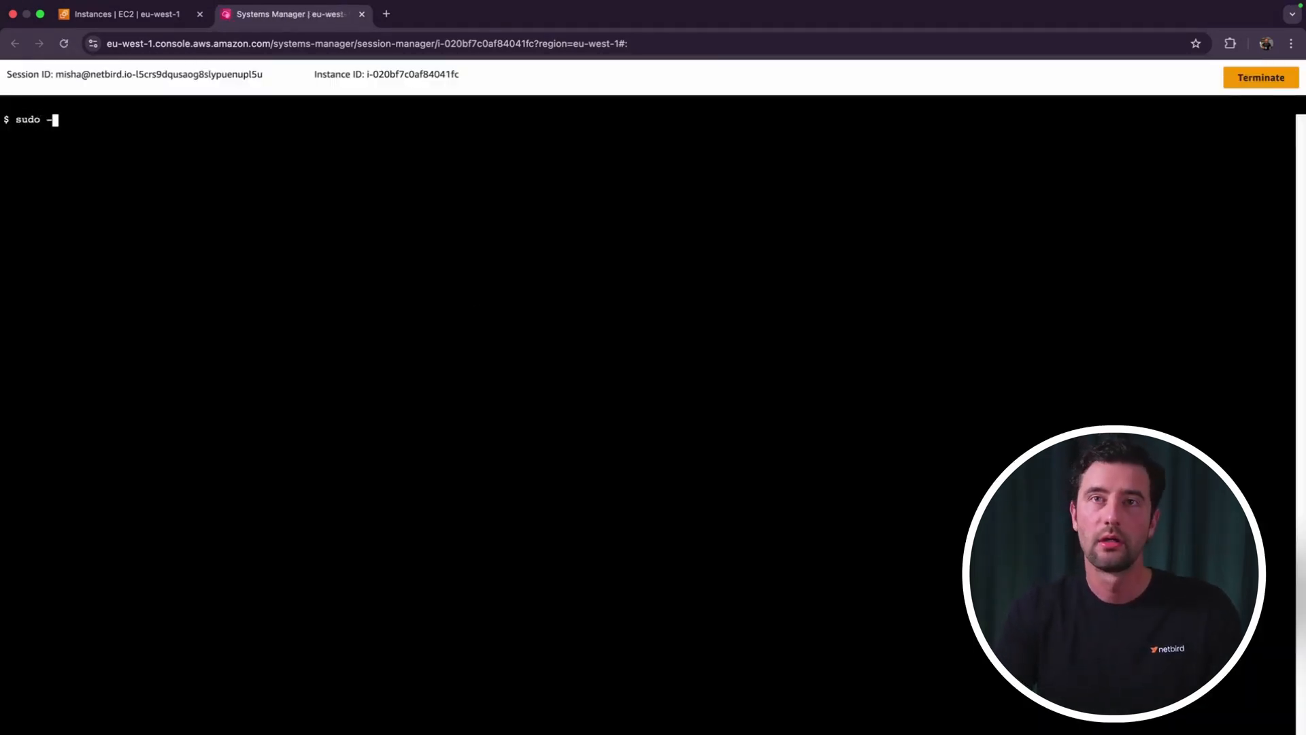
{"action": "type", "text": "i"}
{"action": "key", "text": "Return"}
{"action": "key", "text": "super+v"}
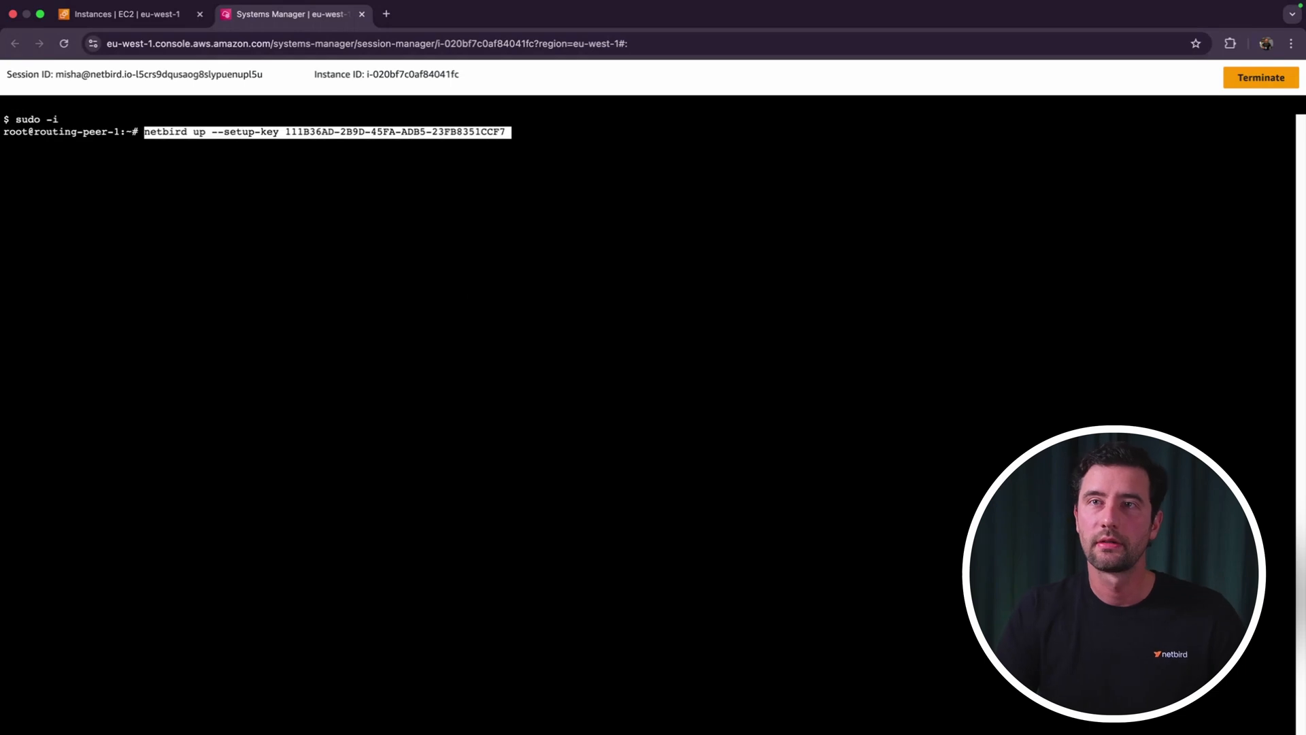
{"action": "key", "text": "Return"}
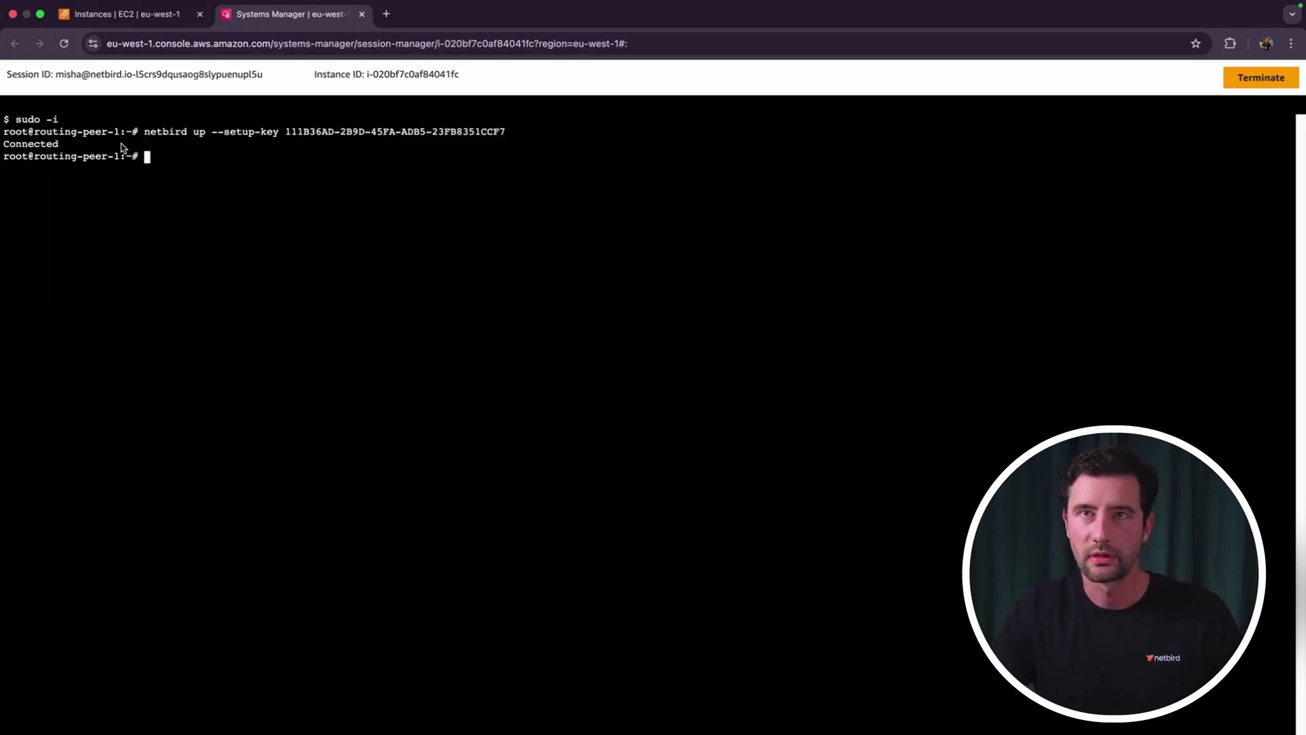
{"action": "double_click", "coordinate": [41, 145]}
Return to NetBird, assign routing-peer-1 as the network's routing peer and add it with the default advanced settings
{"action": "key", "text": "ctrl+Right"}
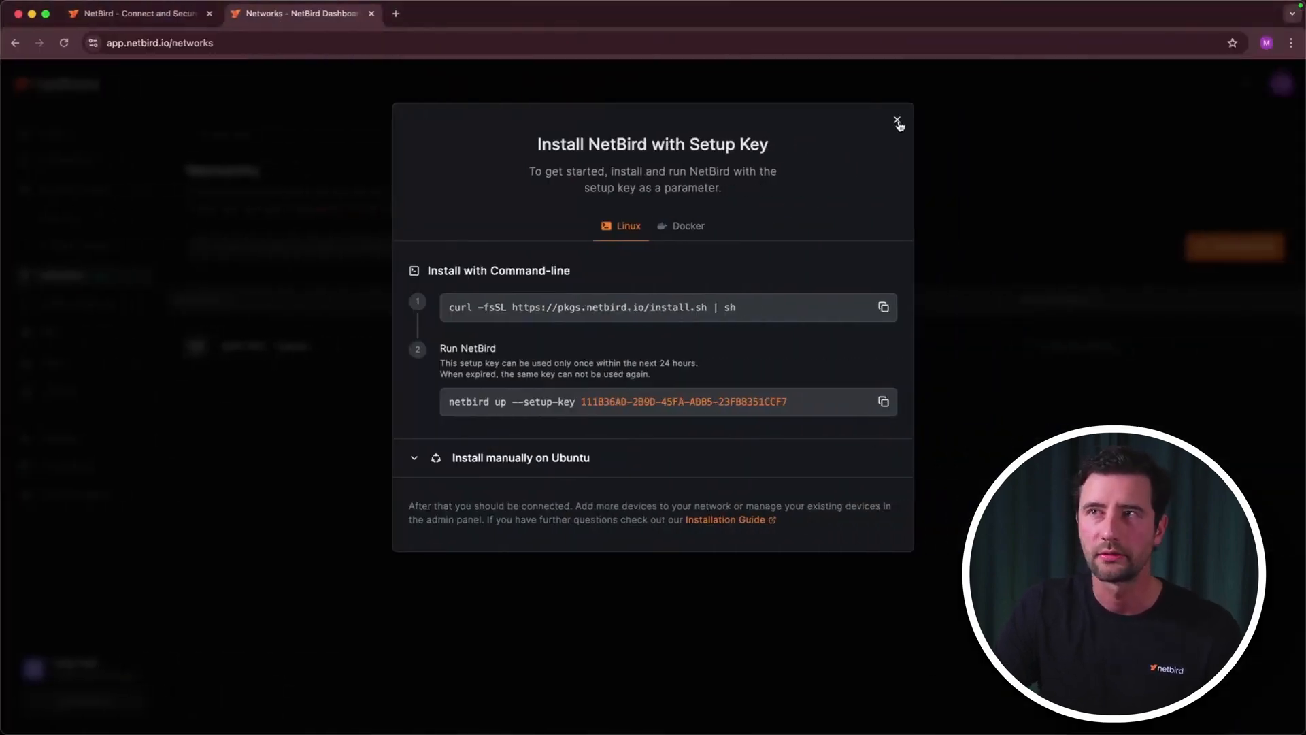
{"action": "left_click", "coordinate": [897, 121]}
{"action": "left_click", "coordinate": [749, 288]}
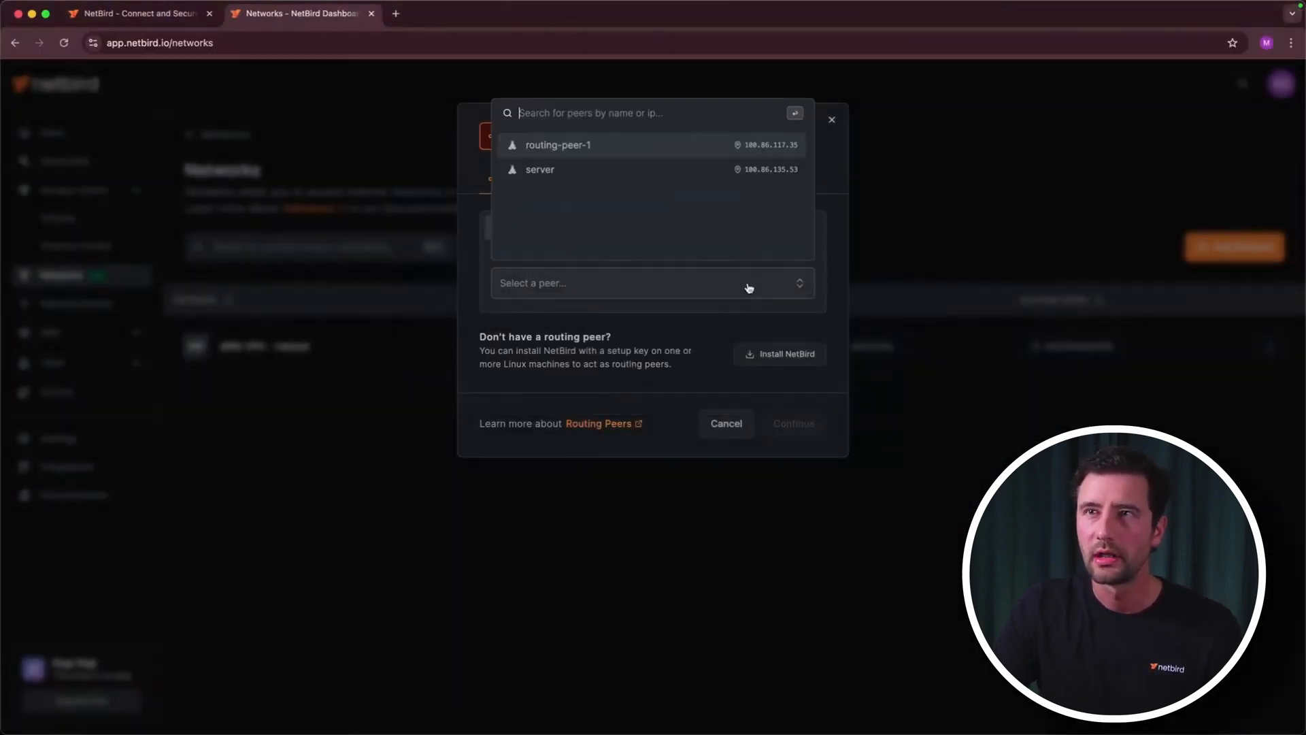
{"action": "left_click", "coordinate": [569, 147]}
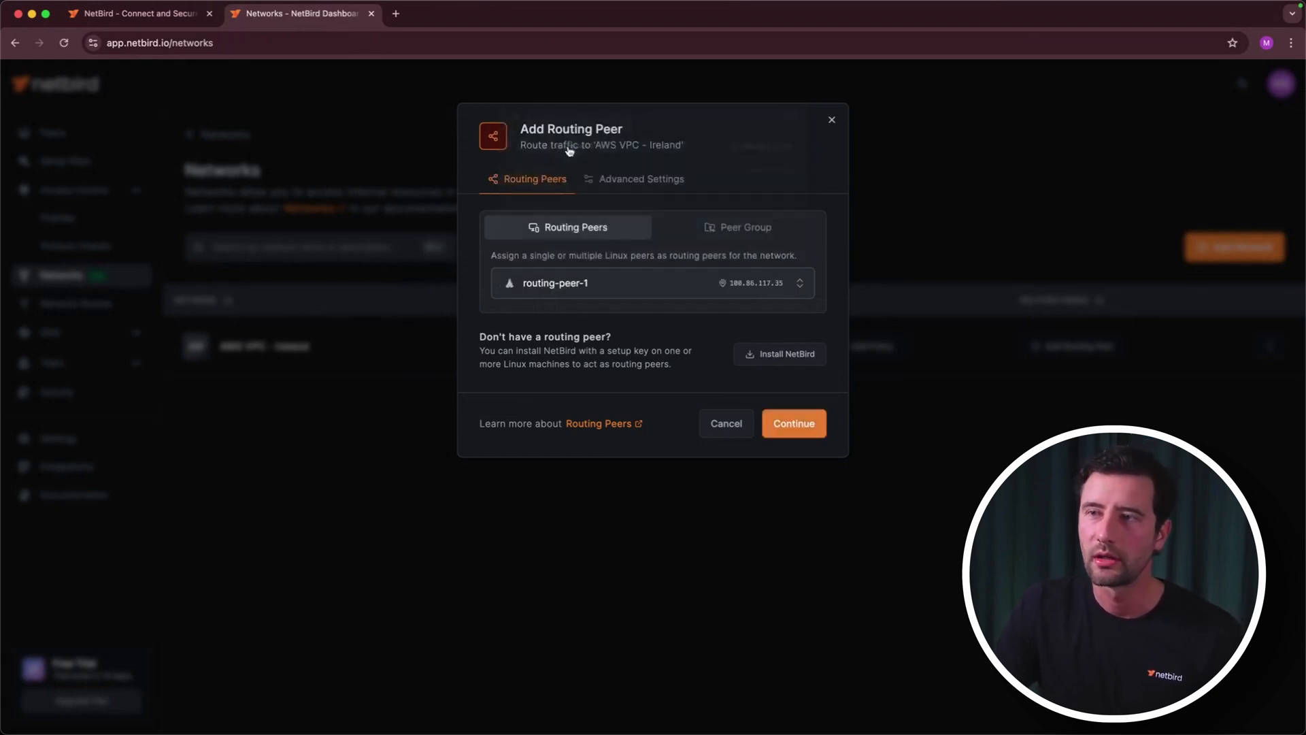
{"action": "left_click", "coordinate": [794, 423]}
{"action": "left_click", "coordinate": [781, 448]}
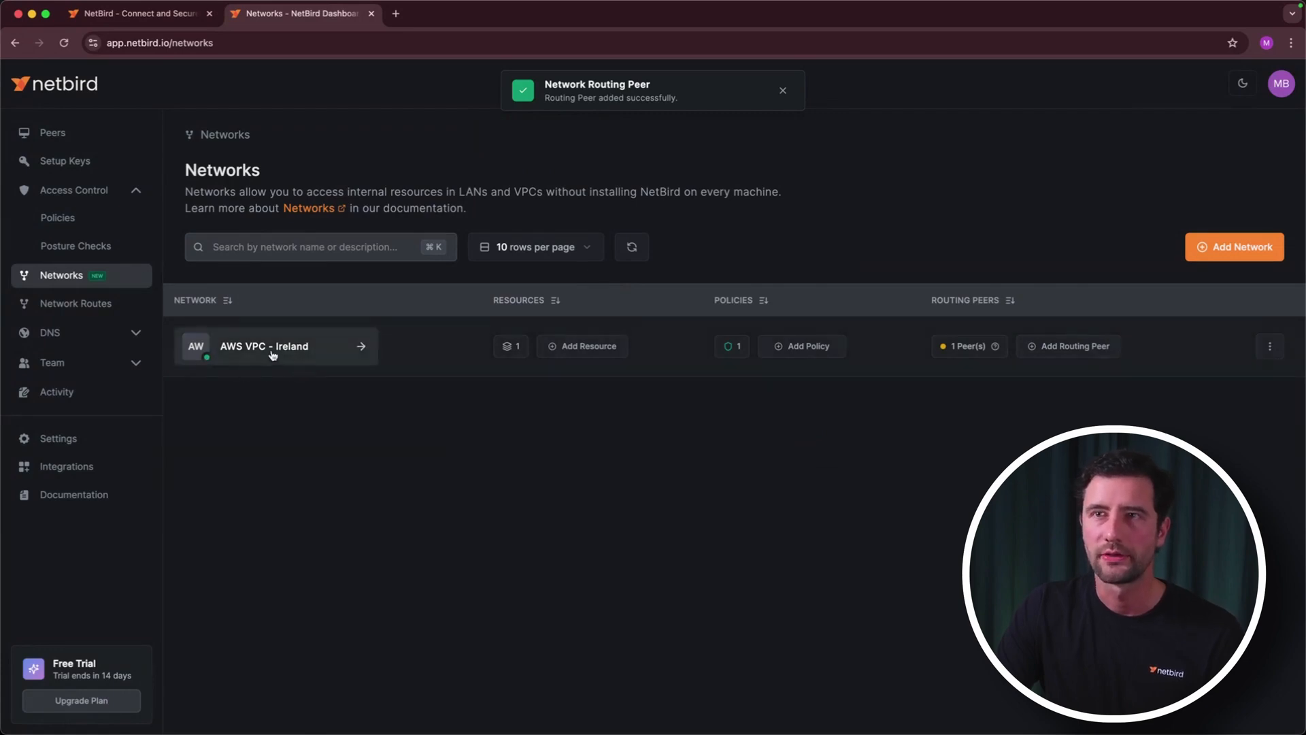
Open the AWS VPC - Ireland network and review its RDS resource, assigned group, policy and routing peer
{"action": "left_click", "coordinate": [272, 353]}
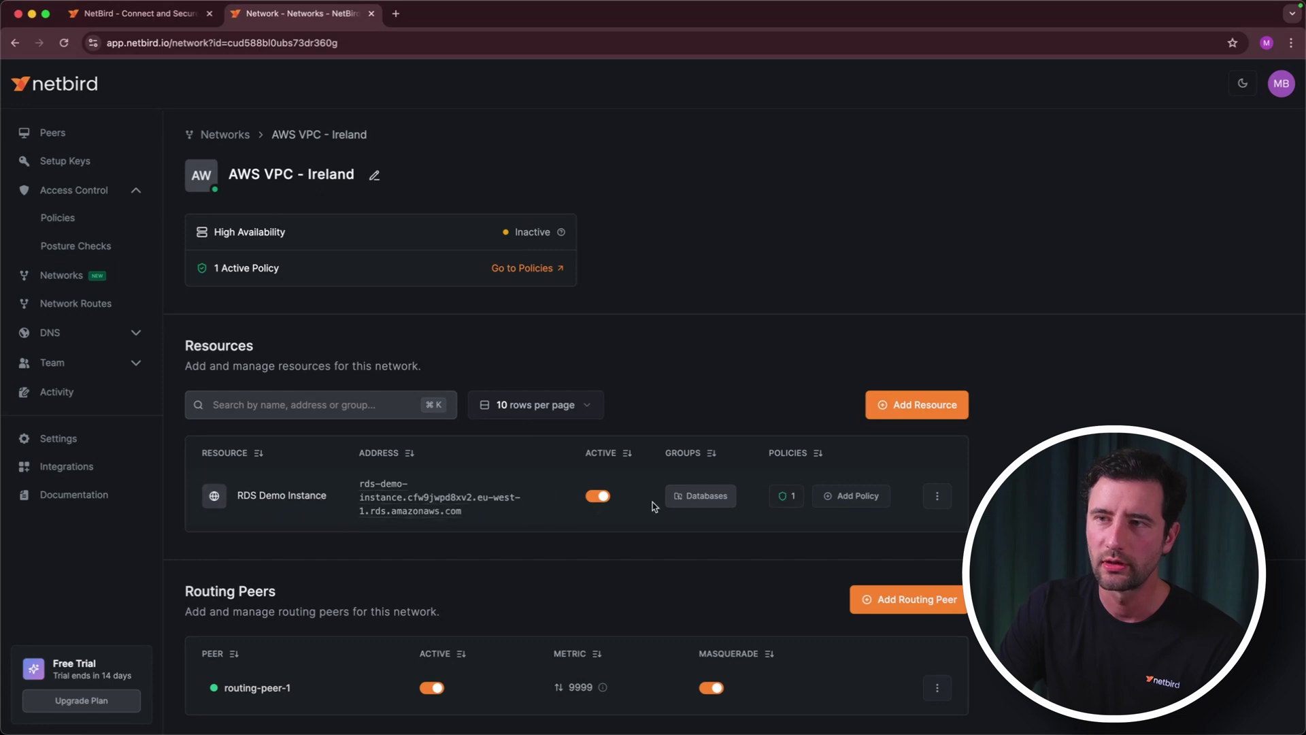
{"action": "mouse_move", "coordinate": [710, 507]}
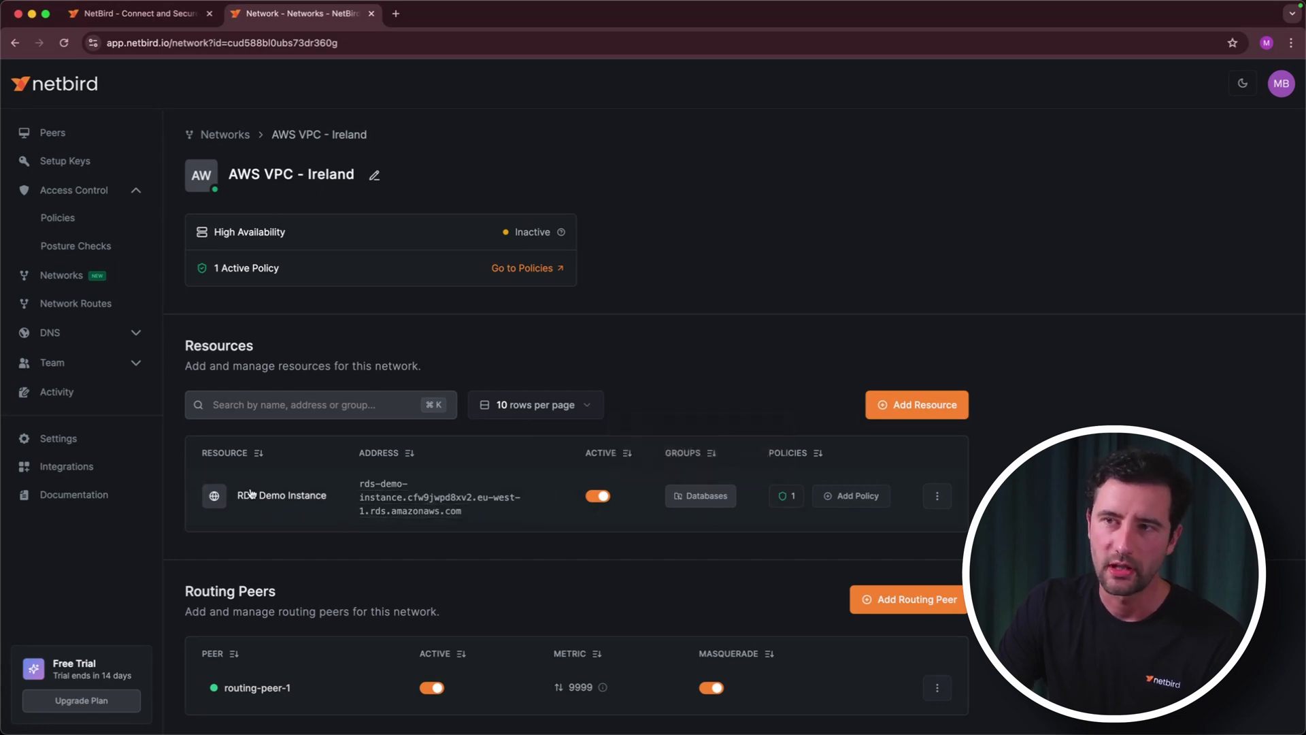
{"action": "mouse_move", "coordinate": [790, 497]}
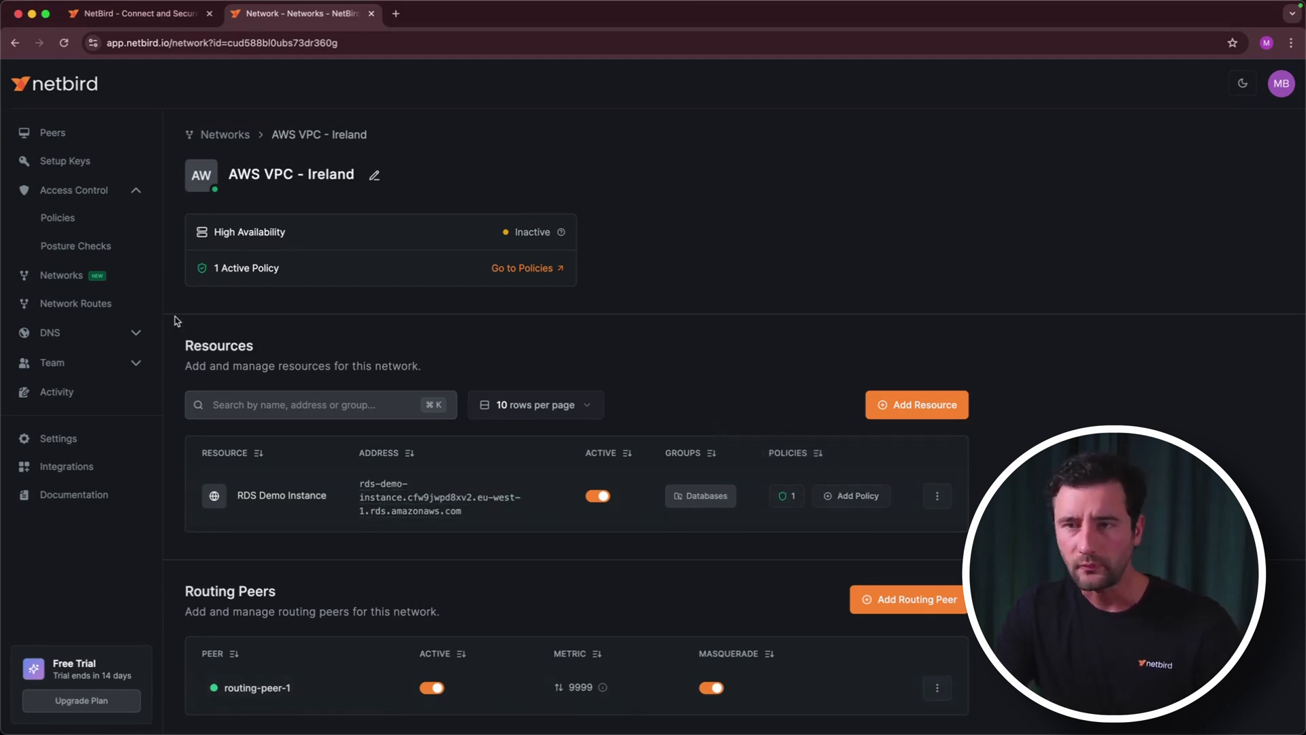
Switch to the terminal and rerun the nc -zvw 5 connection test against the RDS demo instance on port 5432
{"action": "key", "text": "super+Tab"}
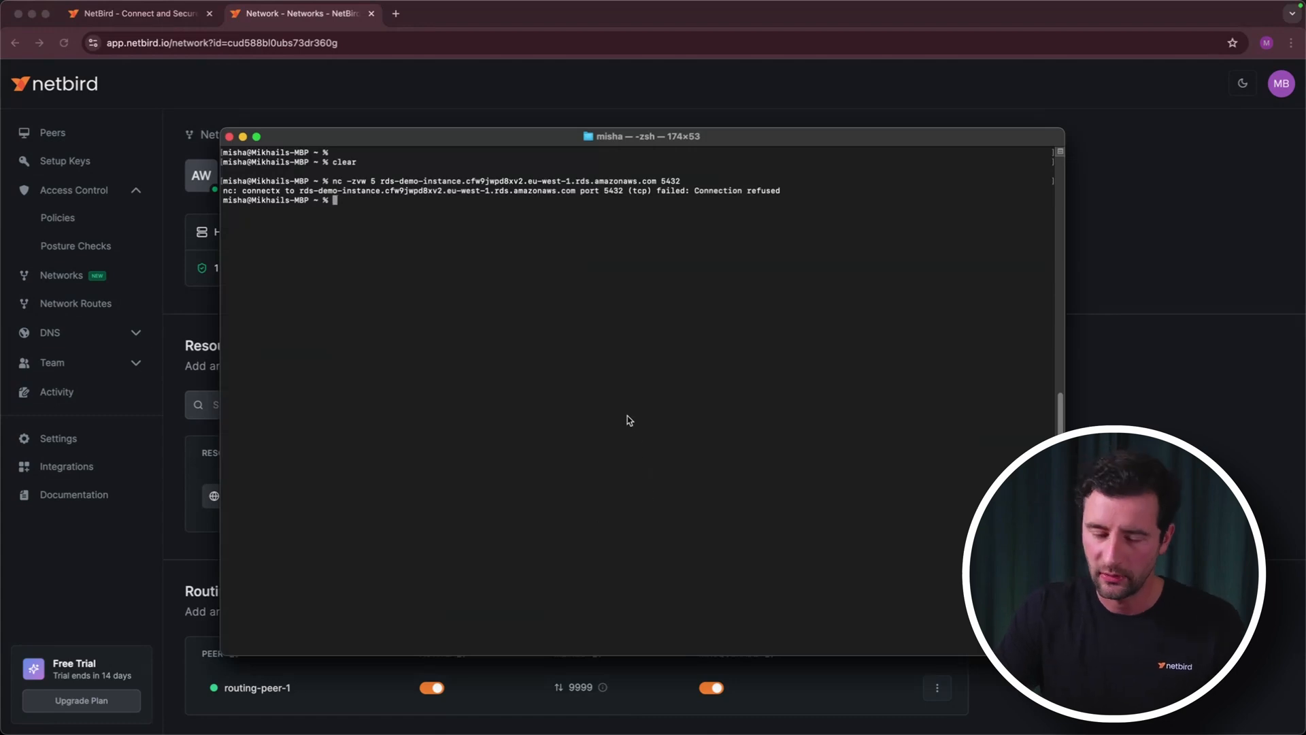
{"action": "key", "text": "Up"}
{"action": "key", "text": "Return"}
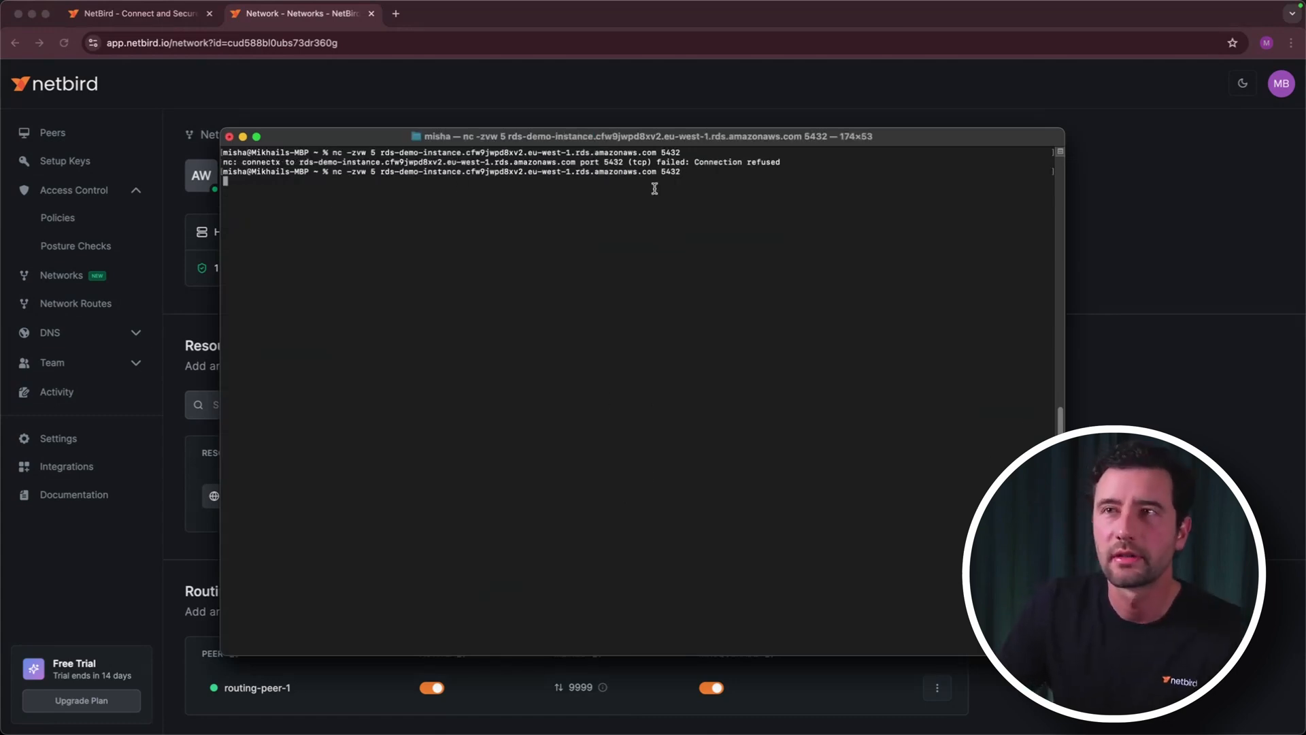
Return to NetBird and disable the Admins to Servers access control policy
{"action": "left_click", "coordinate": [651, 103]}
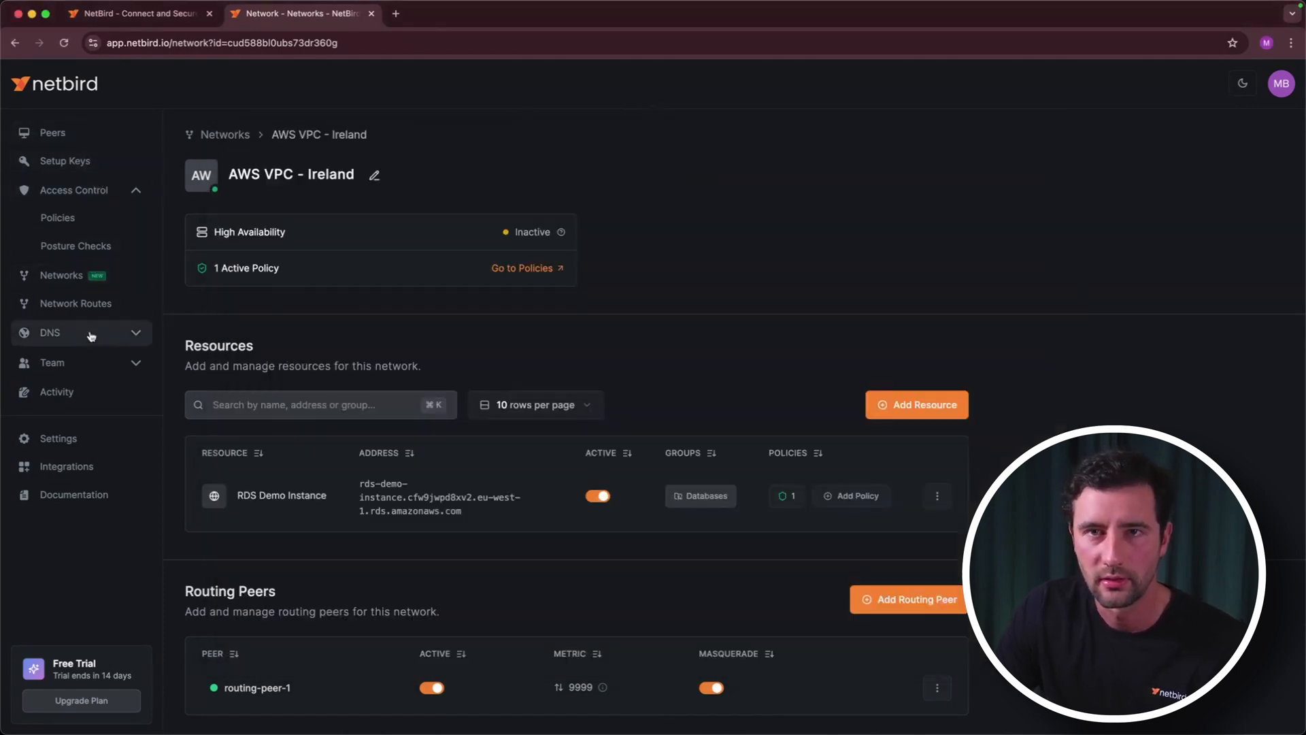
{"action": "left_click", "coordinate": [91, 224]}
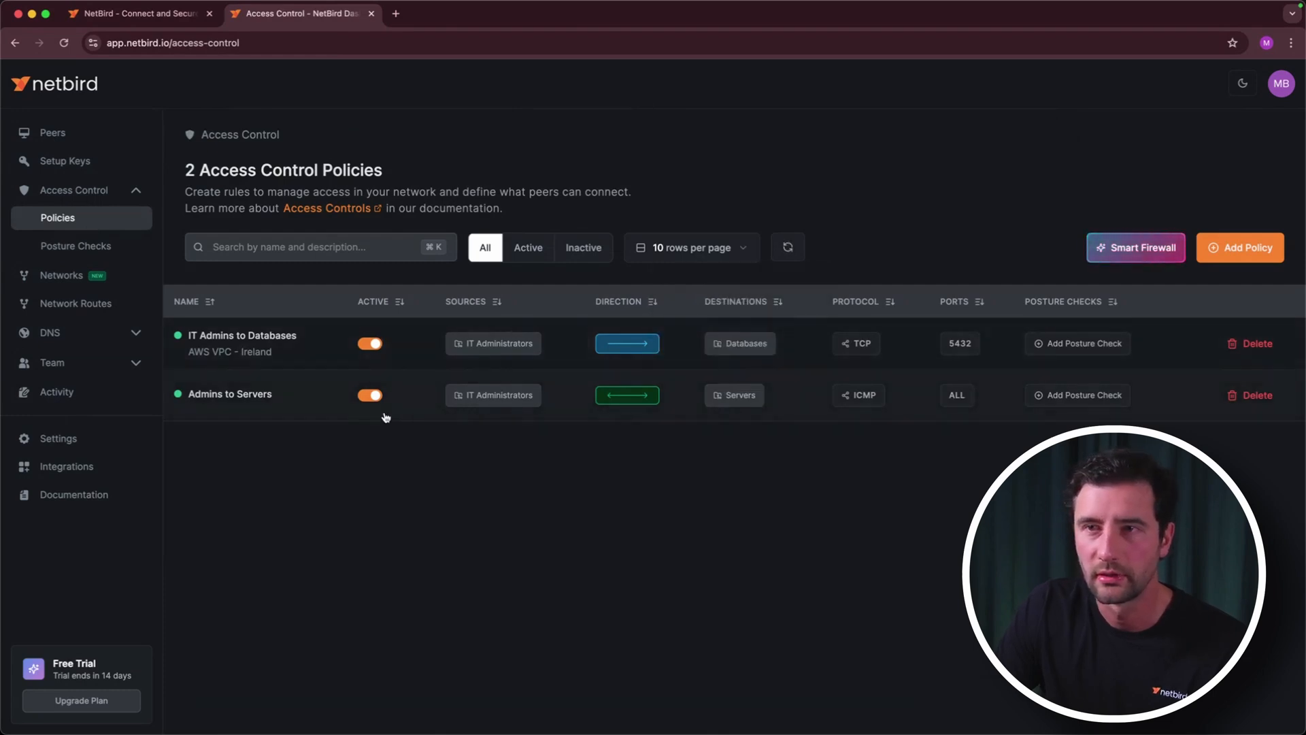
{"action": "left_click", "coordinate": [370, 397]}
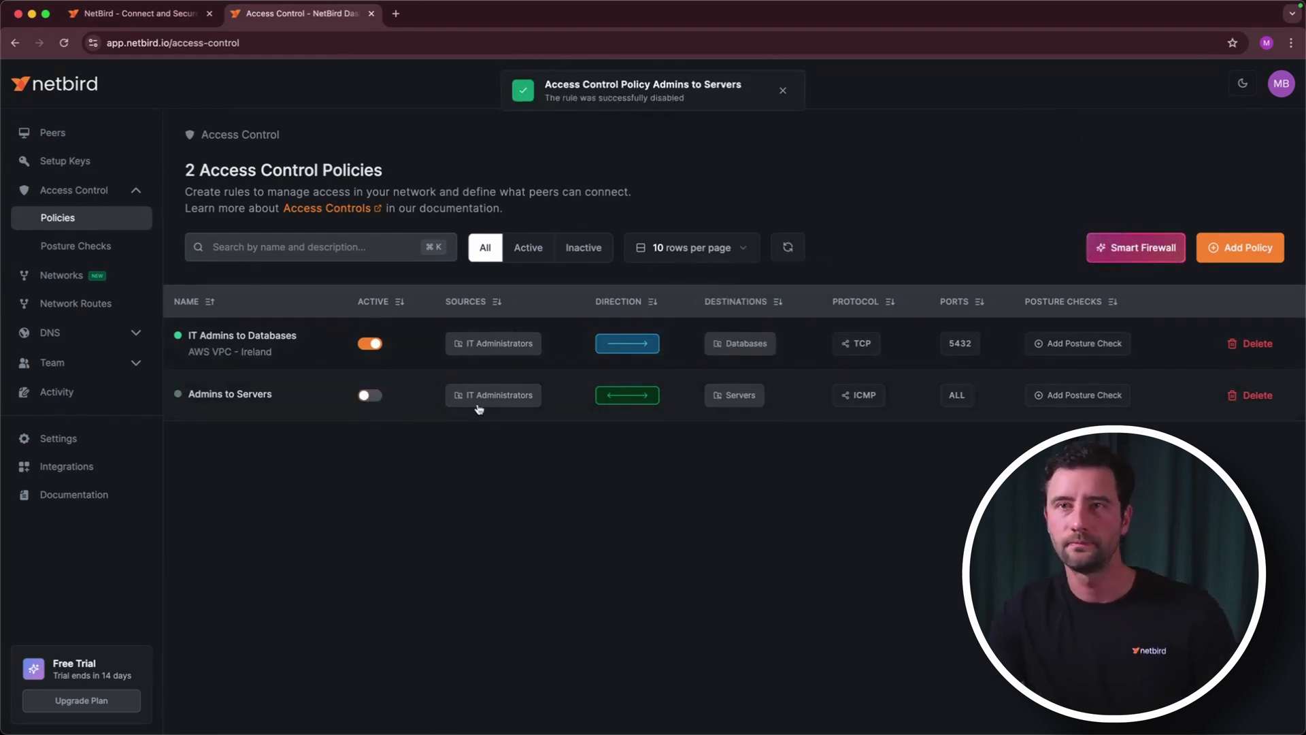
Check the RDS connection test on port 5432 in the terminal and highlight its result line
{"action": "key", "text": "super+Tab"}
{"action": "key", "text": "Up"}
{"action": "key", "text": "Return"}
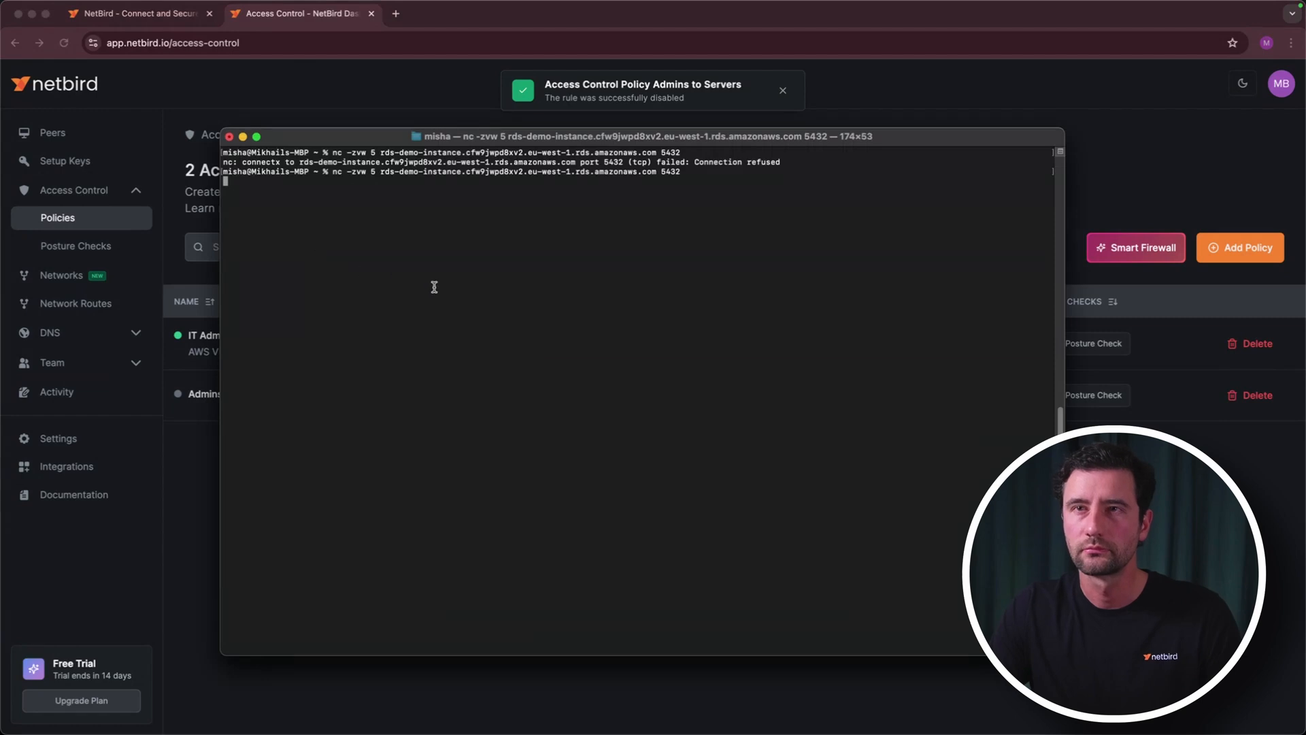
{"action": "left_click", "coordinate": [861, 114]}
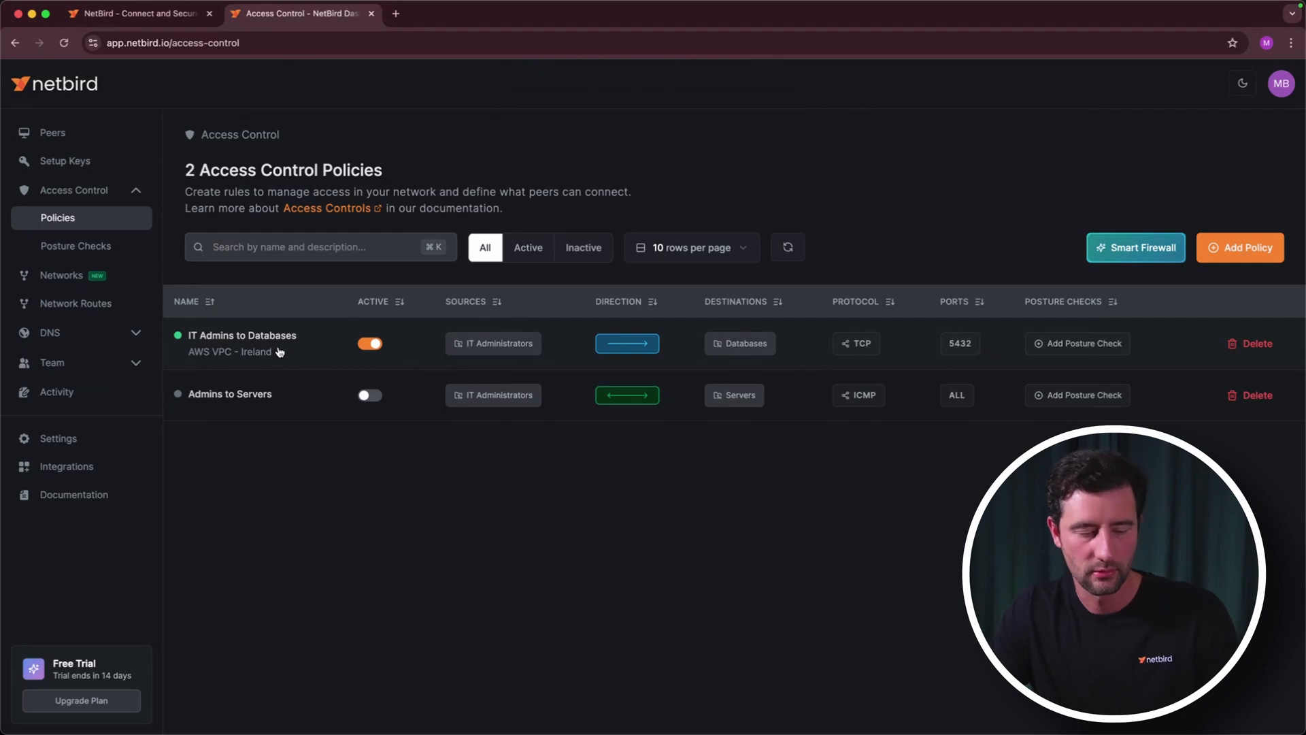
{"action": "key", "text": "super+Tab"}
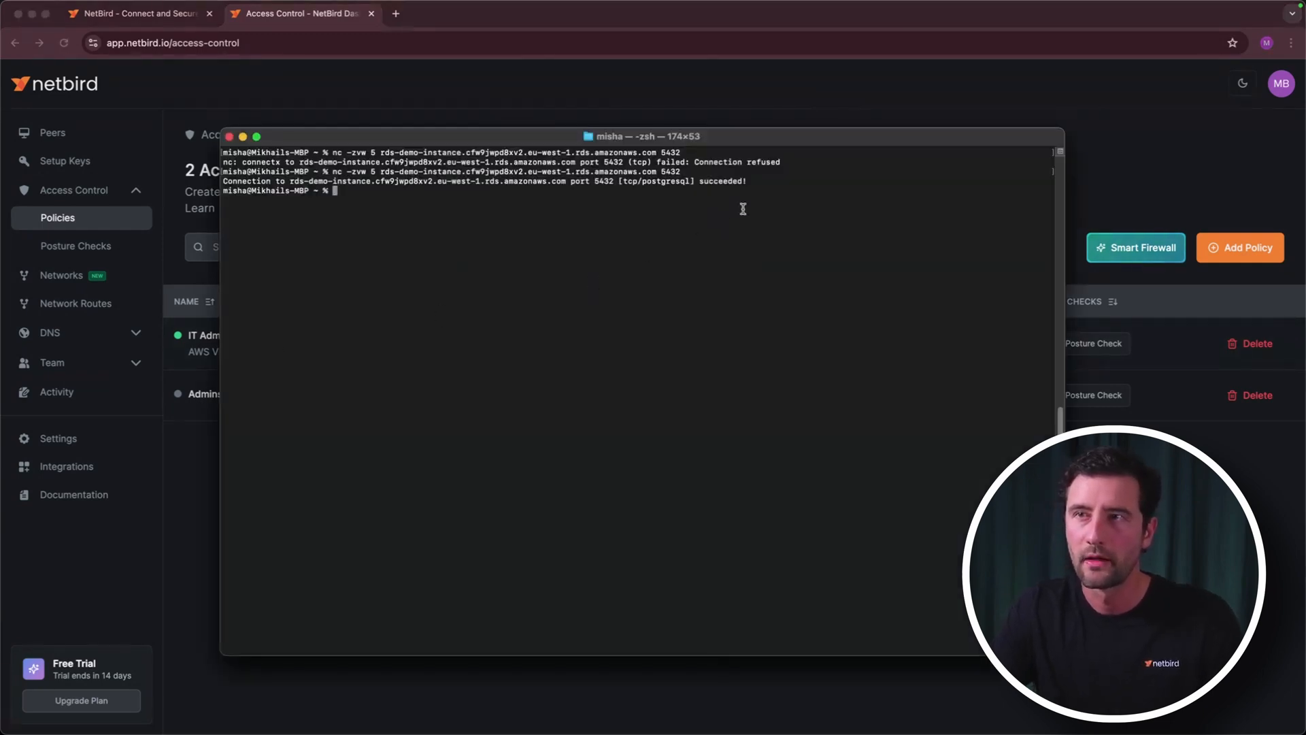
{"action": "left_click_drag", "start_coordinate": [745, 181], "coordinate": [212, 181]}
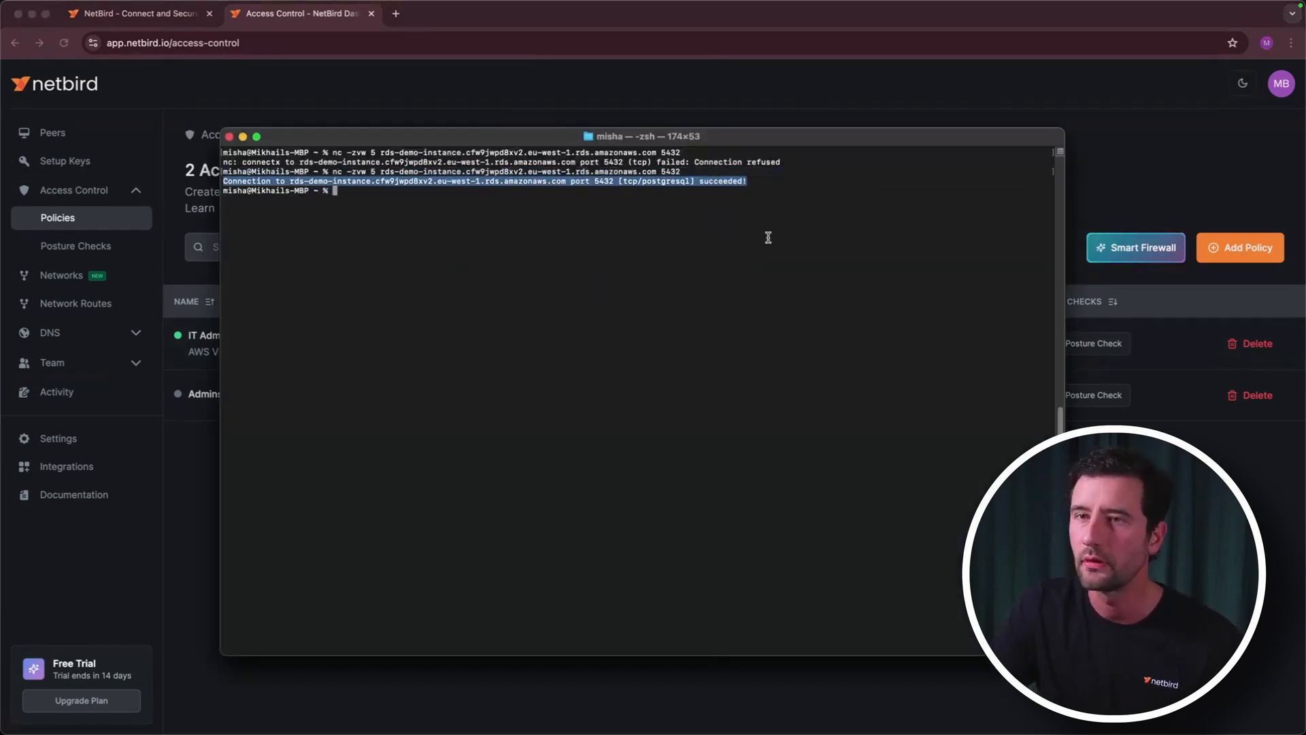
Return to NetBird and disable the IT Admins to Databases access control policy
{"action": "left_click", "coordinate": [1146, 170]}
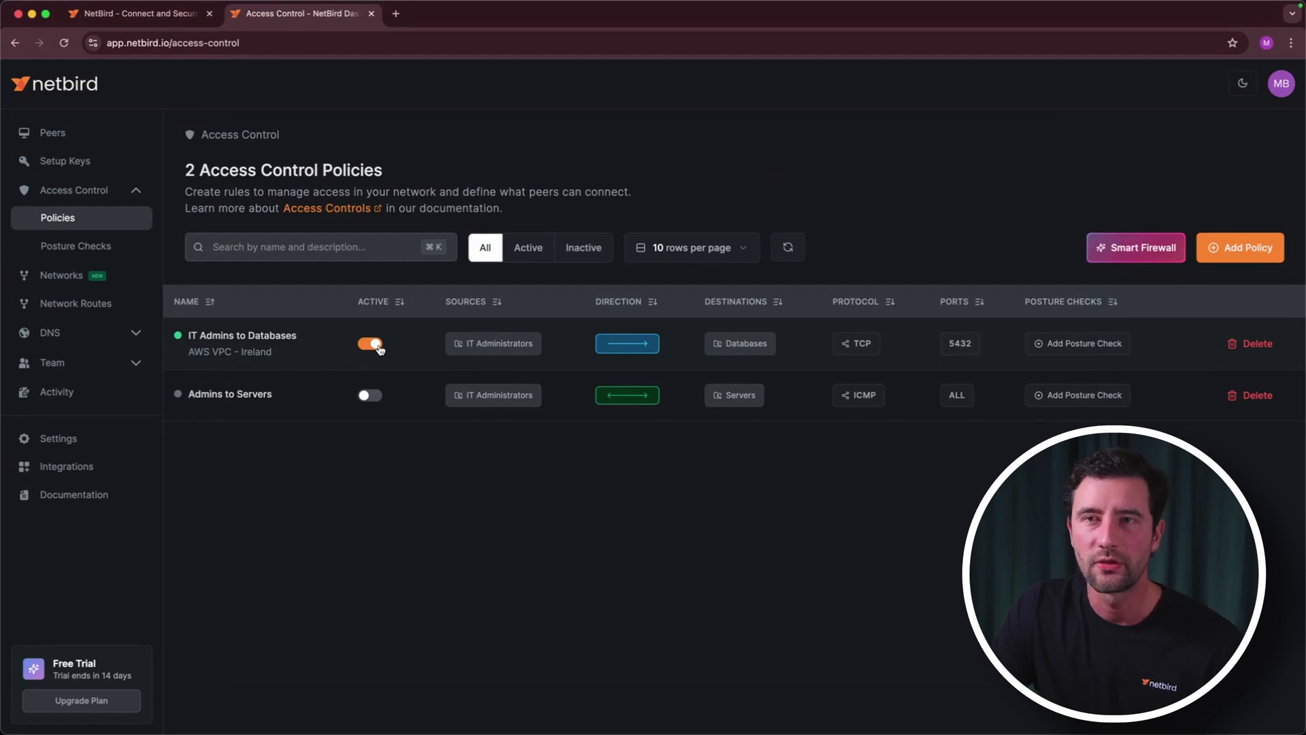
{"action": "left_click", "coordinate": [371, 346]}
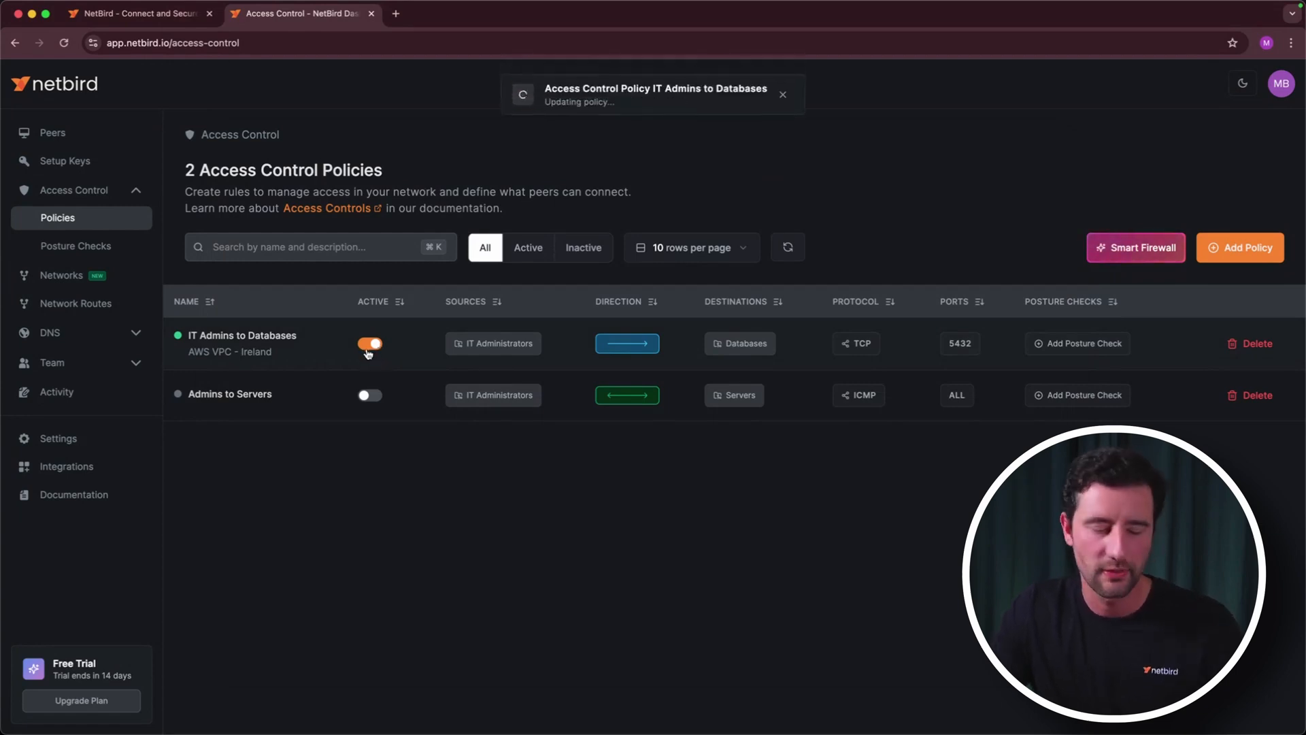
Rerun the RDS connection test on port 5432 in the terminal, highlight its result and return to NetBird
{"action": "left_click", "coordinate": [618, 386]}
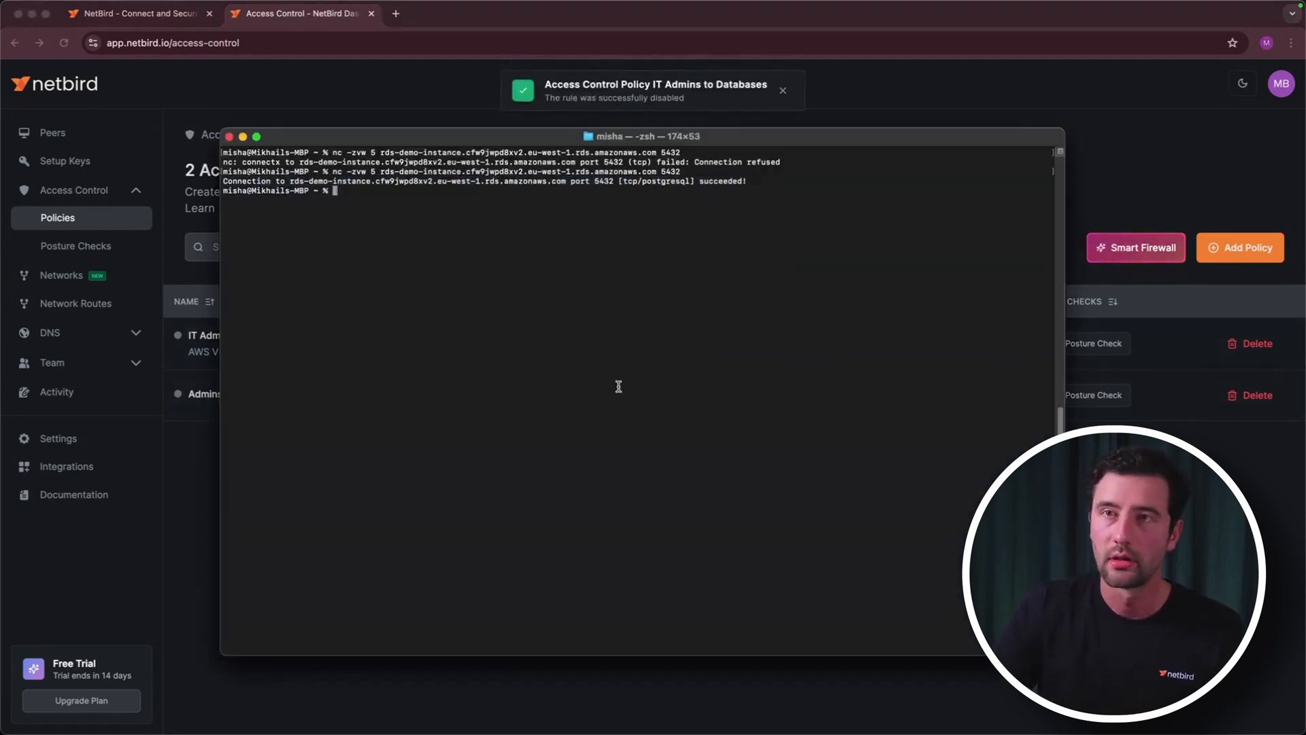
{"action": "key", "text": "Up"}
{"action": "key", "text": "Return"}
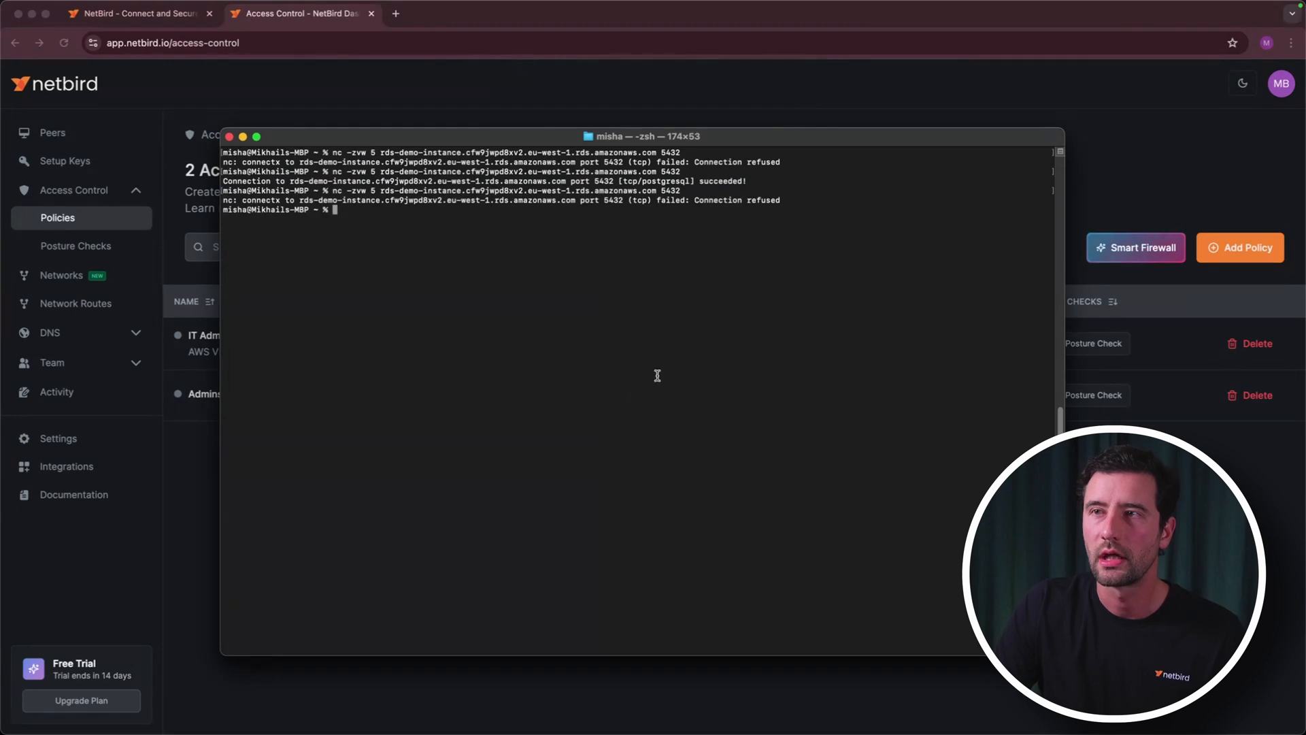
{"action": "left_click_drag", "start_coordinate": [784, 201], "coordinate": [622, 202]}
{"action": "left_click", "coordinate": [1192, 169]}
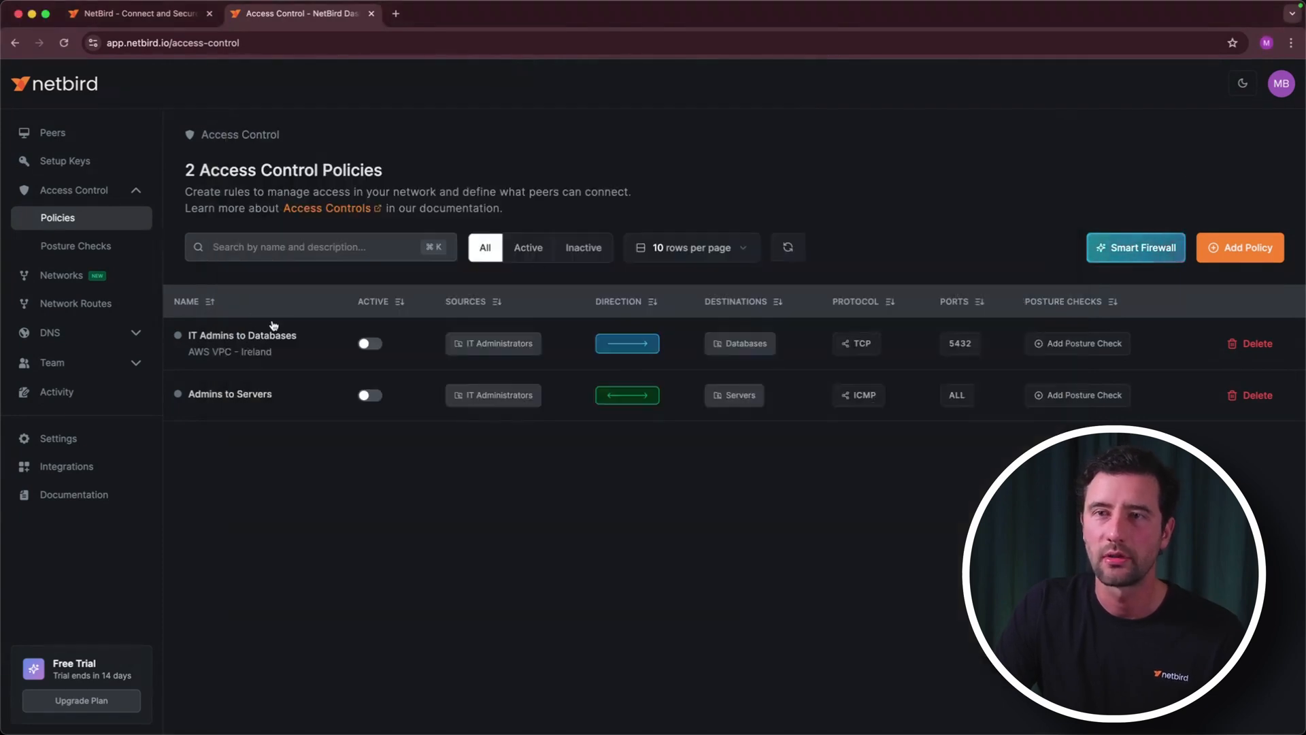
Enable the IT Admins to Databases policy and rerun the RDS connection test on port 5432 in the terminal, highlighting its result line
{"action": "left_click", "coordinate": [373, 345]}
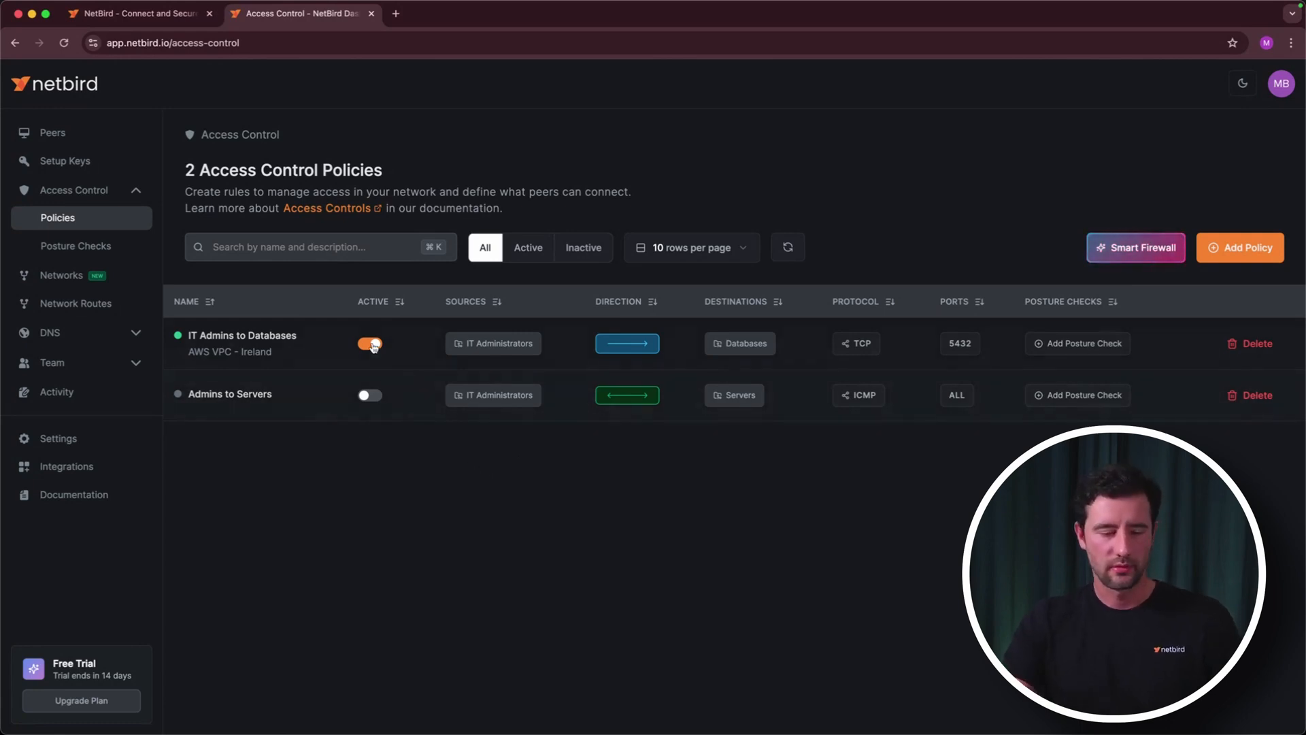
{"action": "key", "text": "super+Tab"}
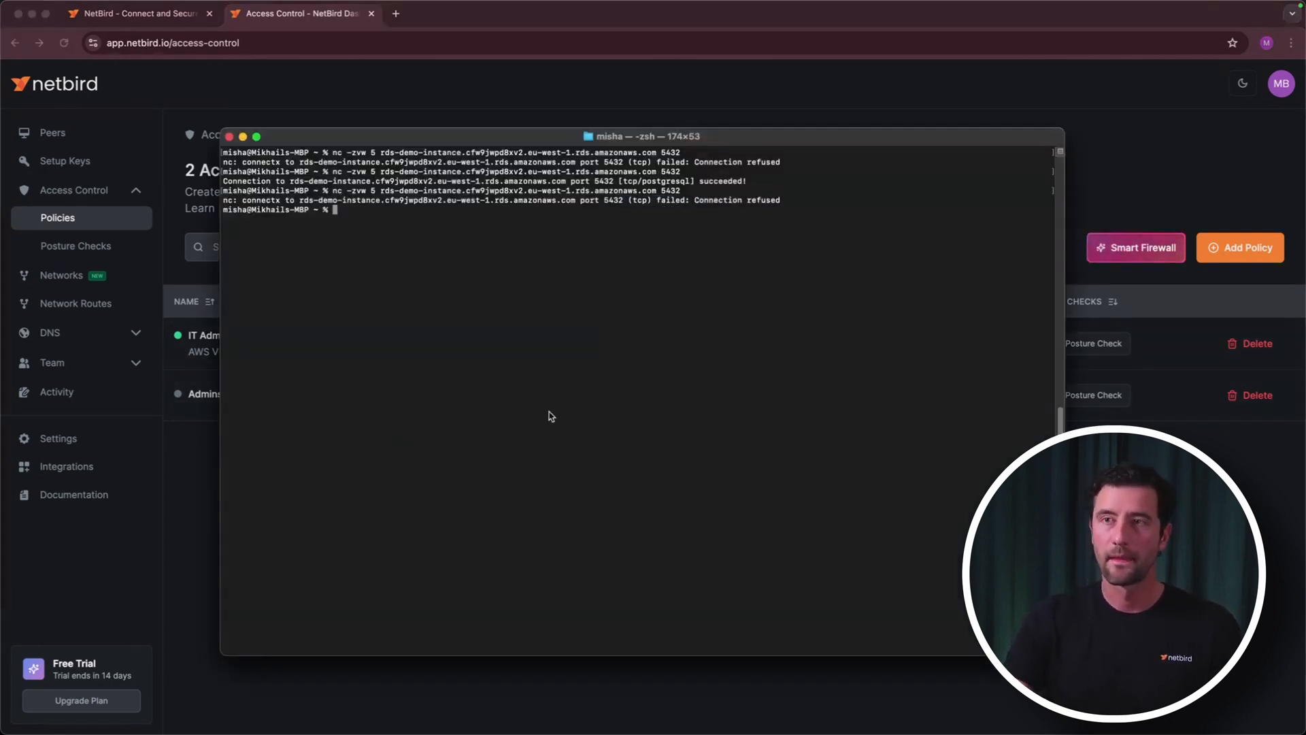
{"action": "key", "text": "Up"}
{"action": "key", "text": "Return"}
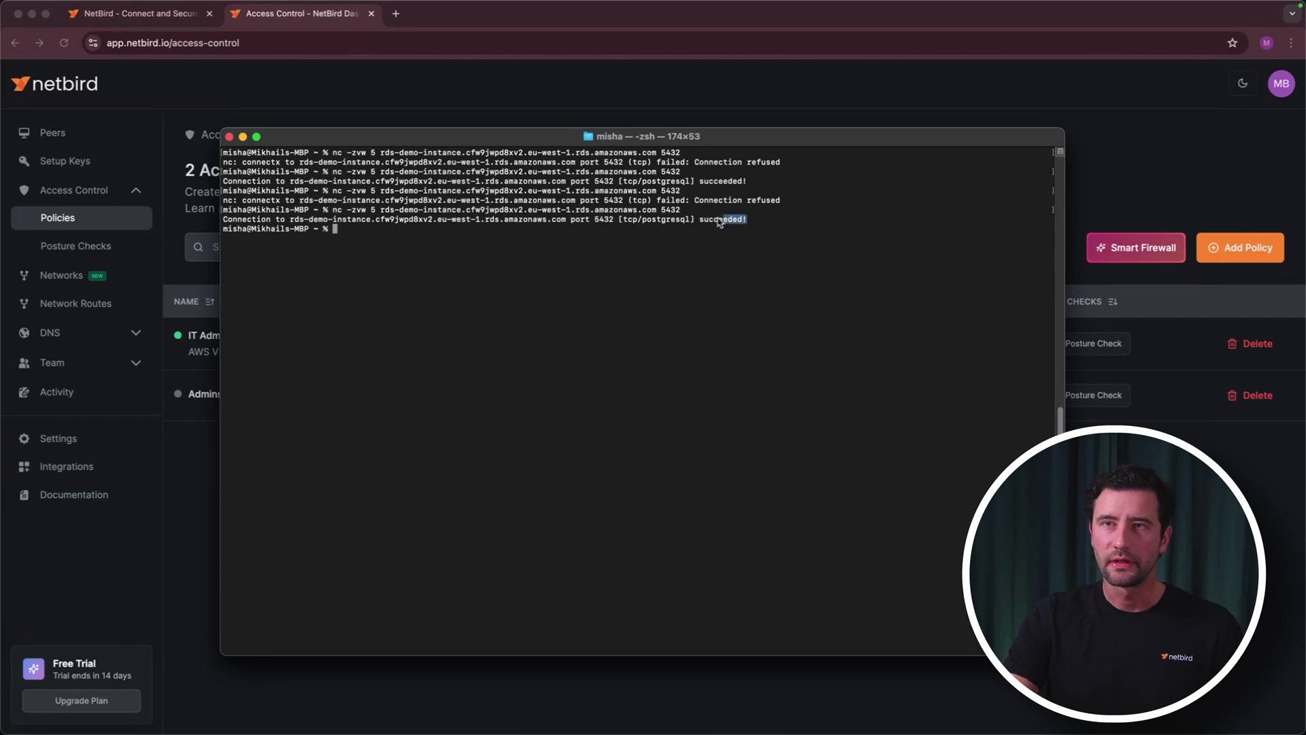
{"action": "left_click_drag", "start_coordinate": [719, 223], "coordinate": [223, 220]}
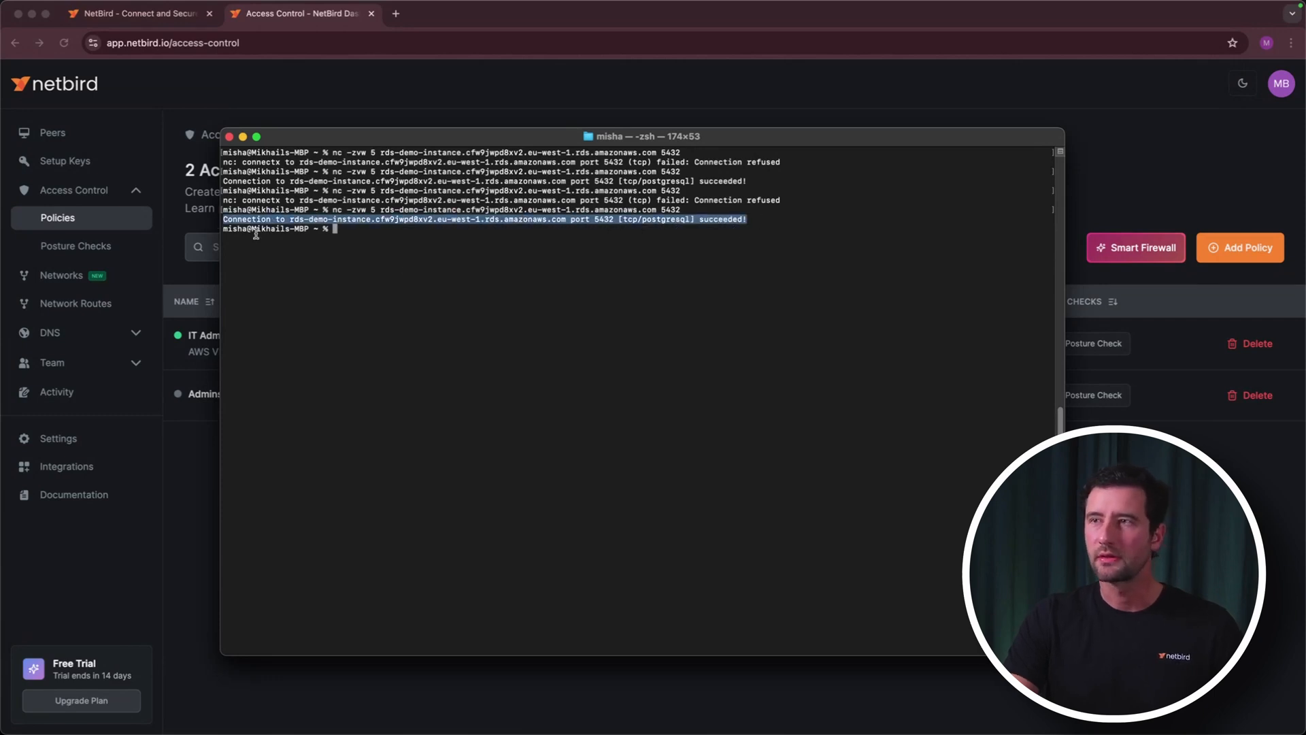
Return to NetBird and start adding another routing peer to the AWS VPC - Ireland network
{"action": "left_click", "coordinate": [1105, 165]}
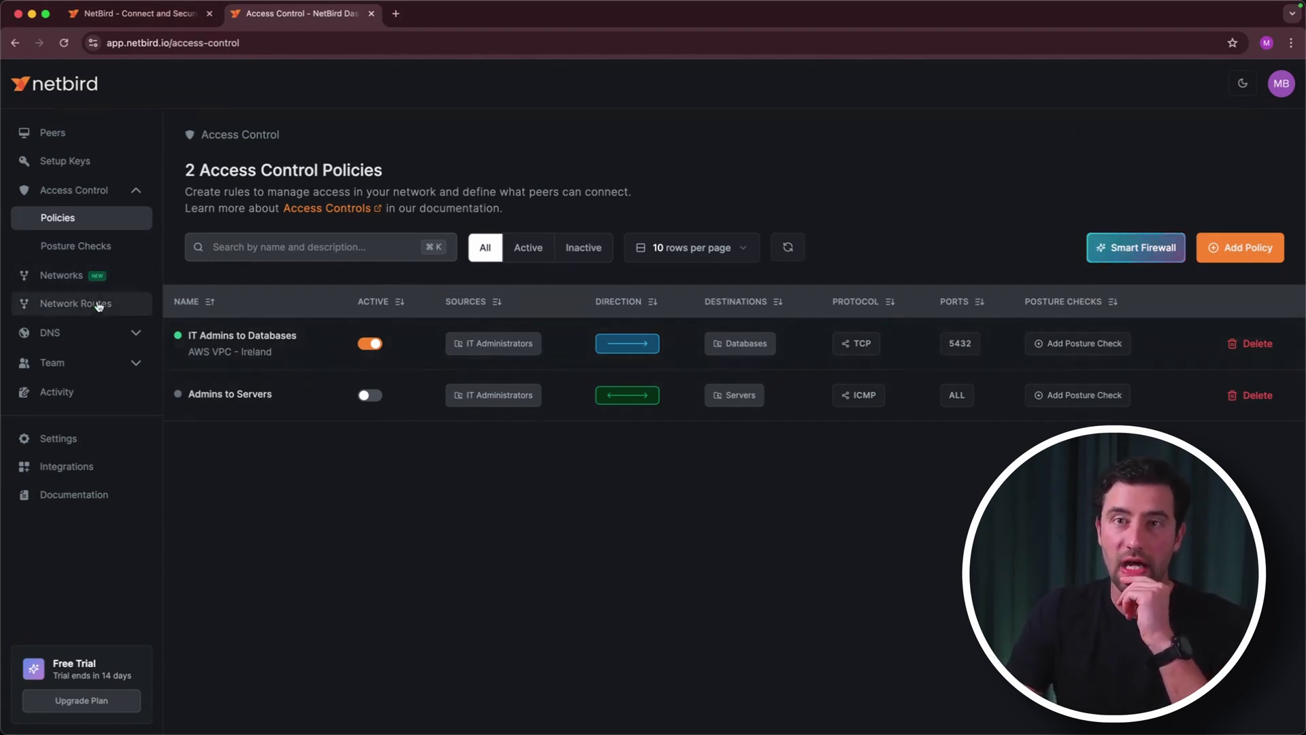
{"action": "left_click", "coordinate": [96, 279]}
{"action": "left_click", "coordinate": [263, 351]}
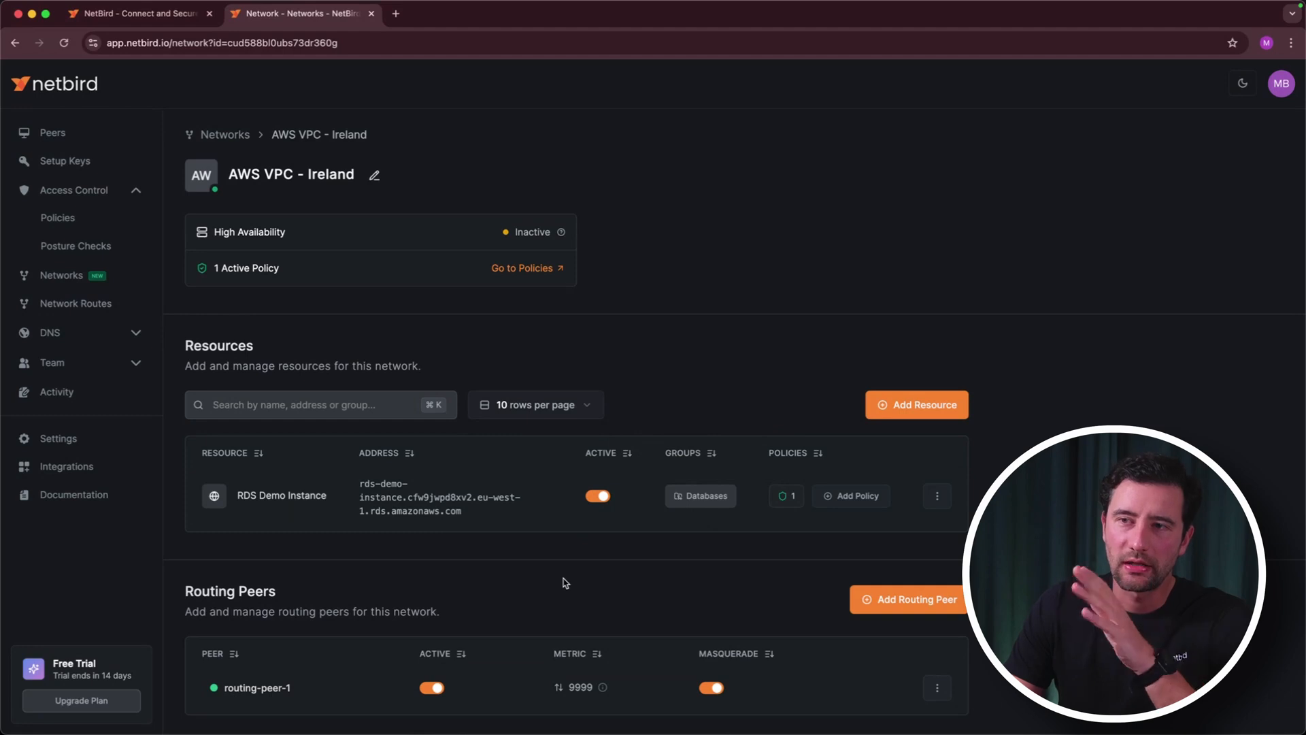
{"action": "left_click", "coordinate": [856, 607]}
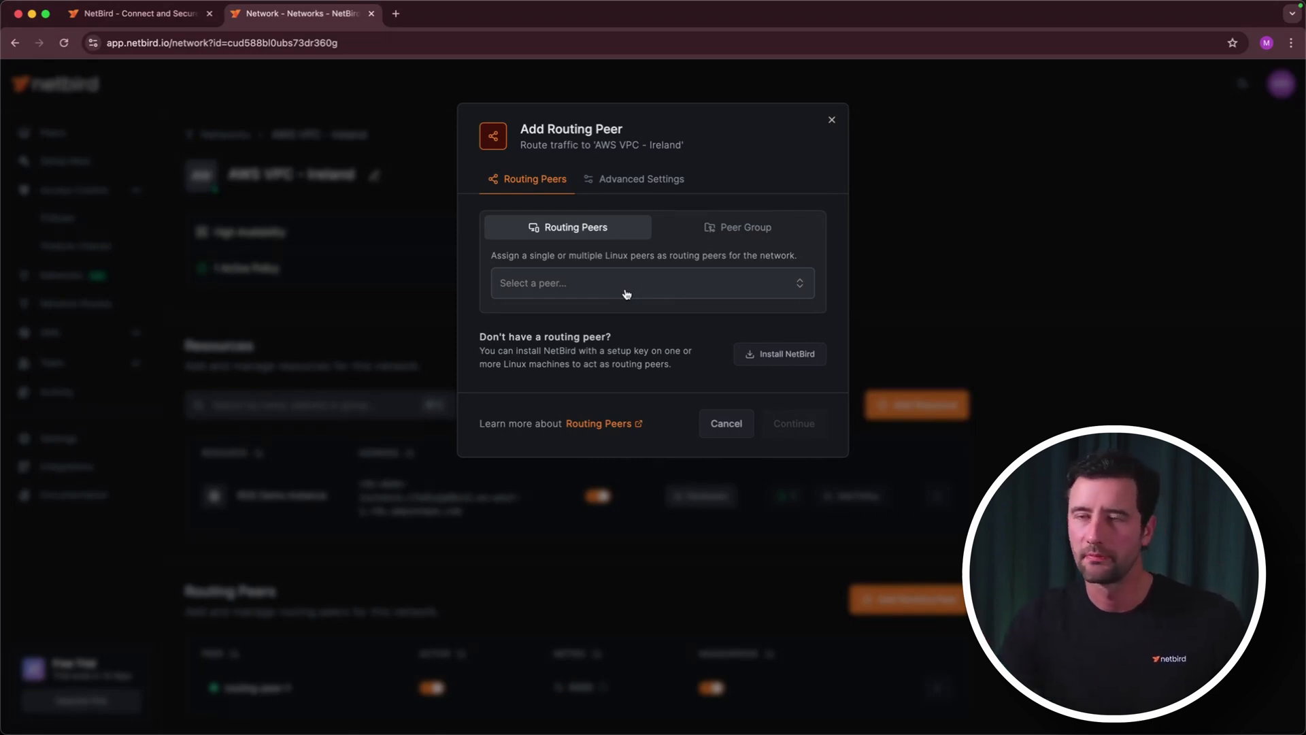
{"action": "left_click", "coordinate": [674, 291]}
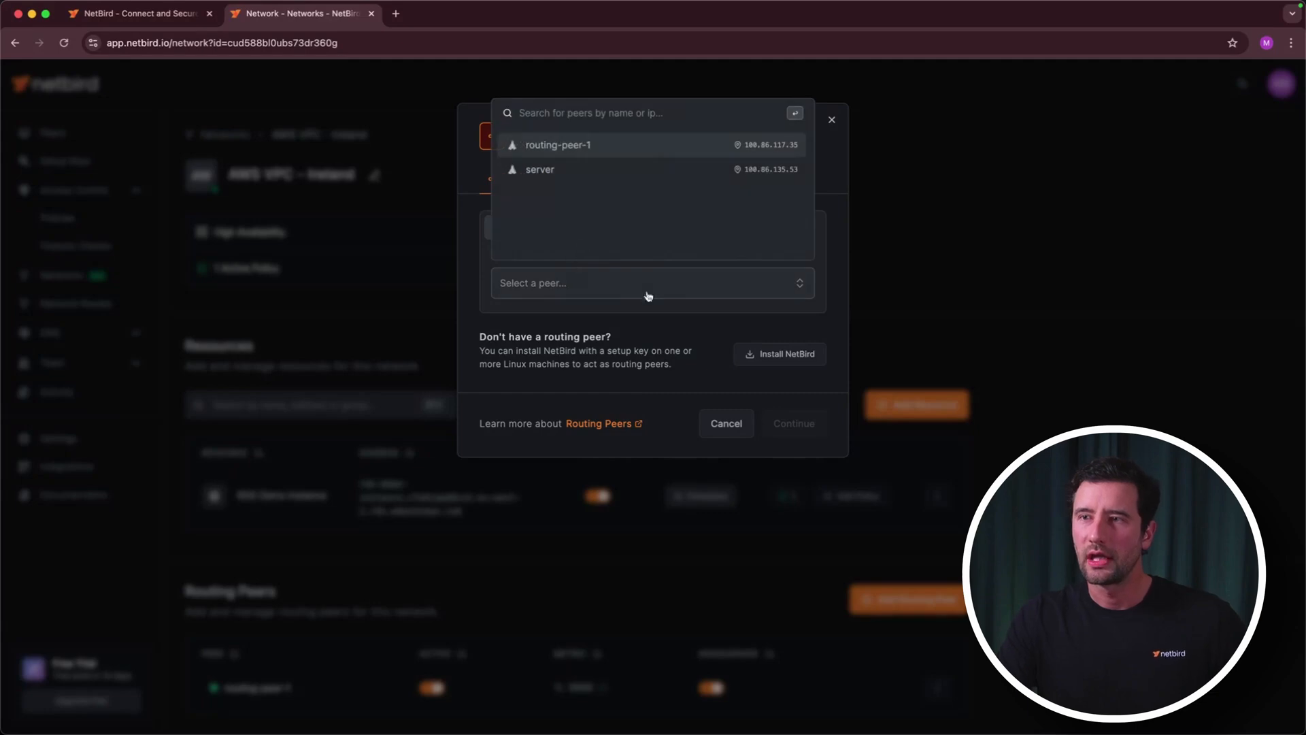
{"action": "left_click", "coordinate": [688, 337]}
Generate a one-off setup key for installing NetBird on a Linux machine and copy the netbird up command
{"action": "left_click", "coordinate": [772, 356]}
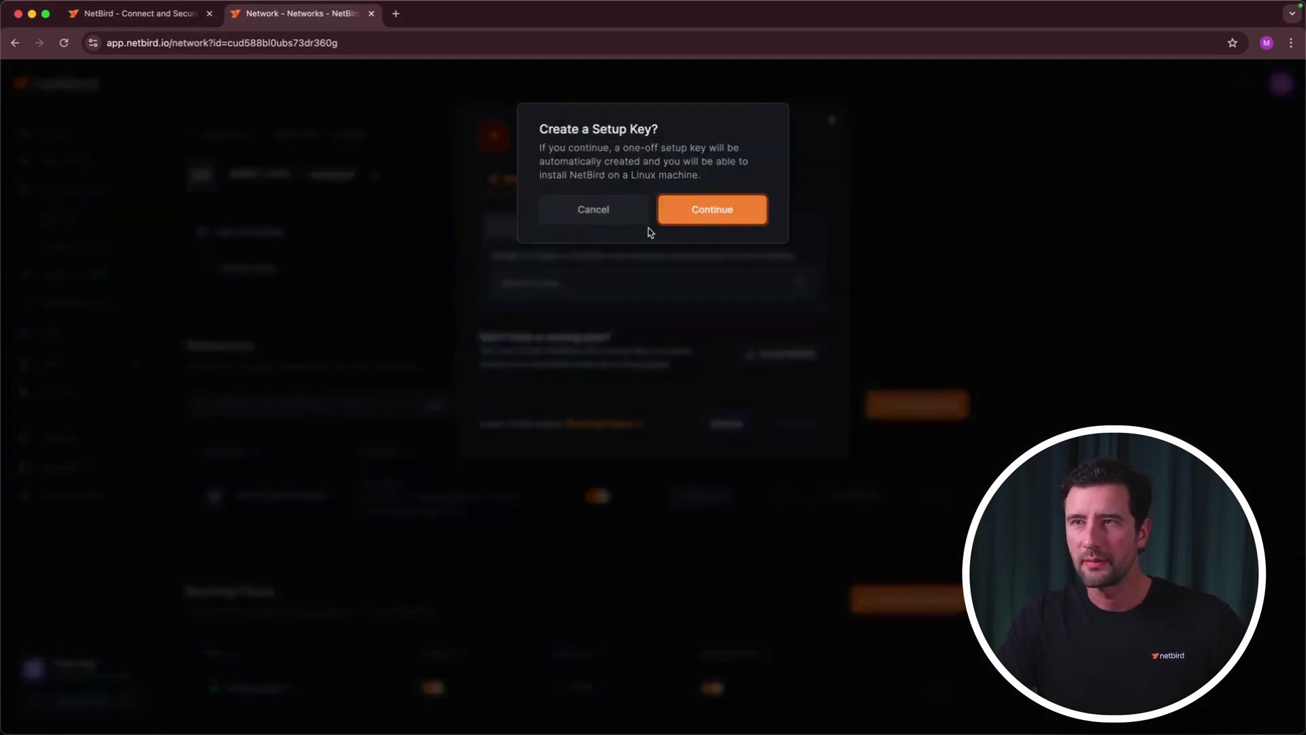
{"action": "left_click", "coordinate": [721, 219]}
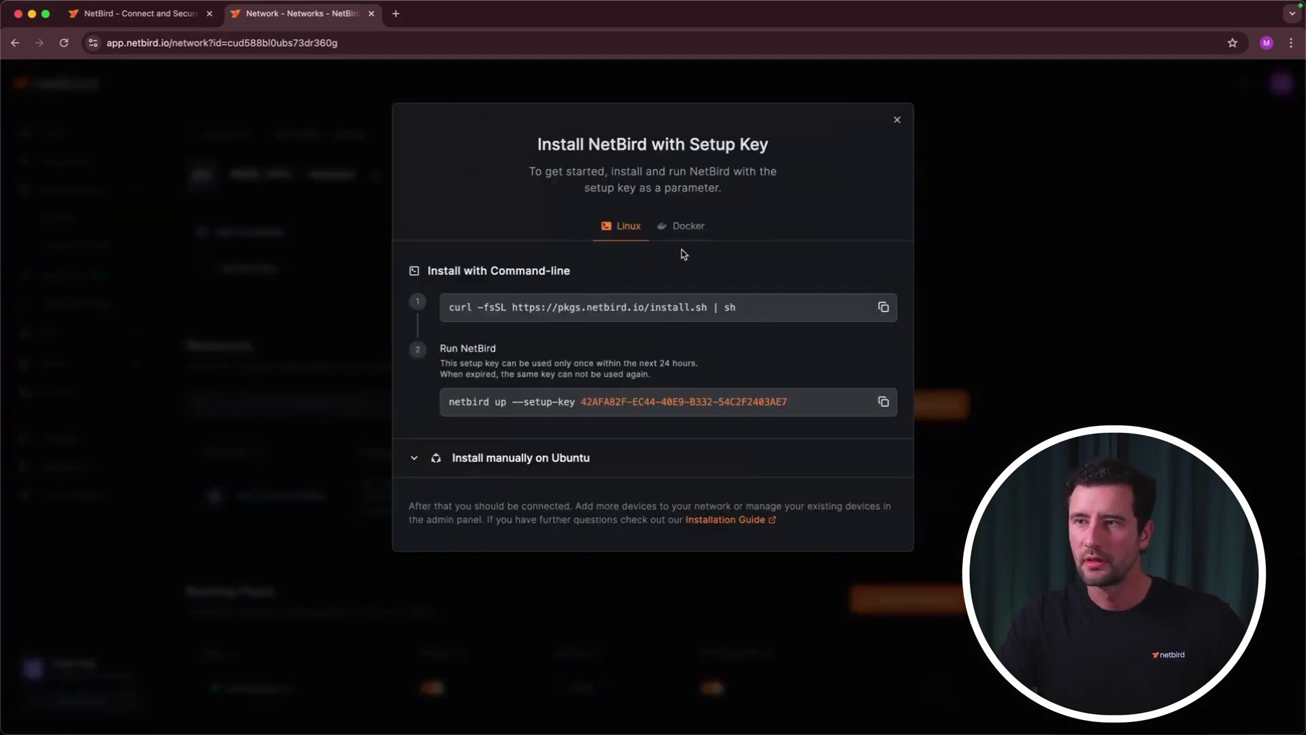
{"action": "left_click", "coordinate": [883, 403]}
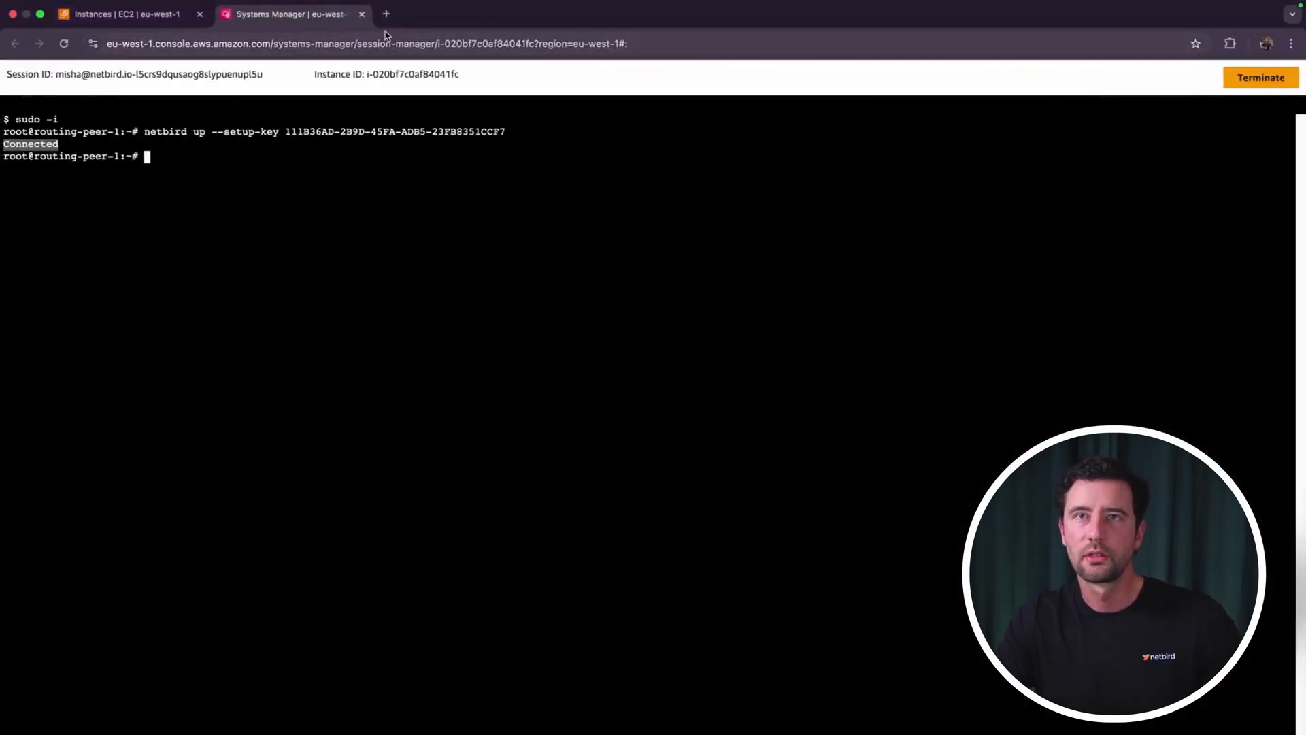
In the AWS console, close the old terminal session and connect to the demo-routing-peer-2 instance through Session Manager
{"action": "left_click", "coordinate": [362, 15]}
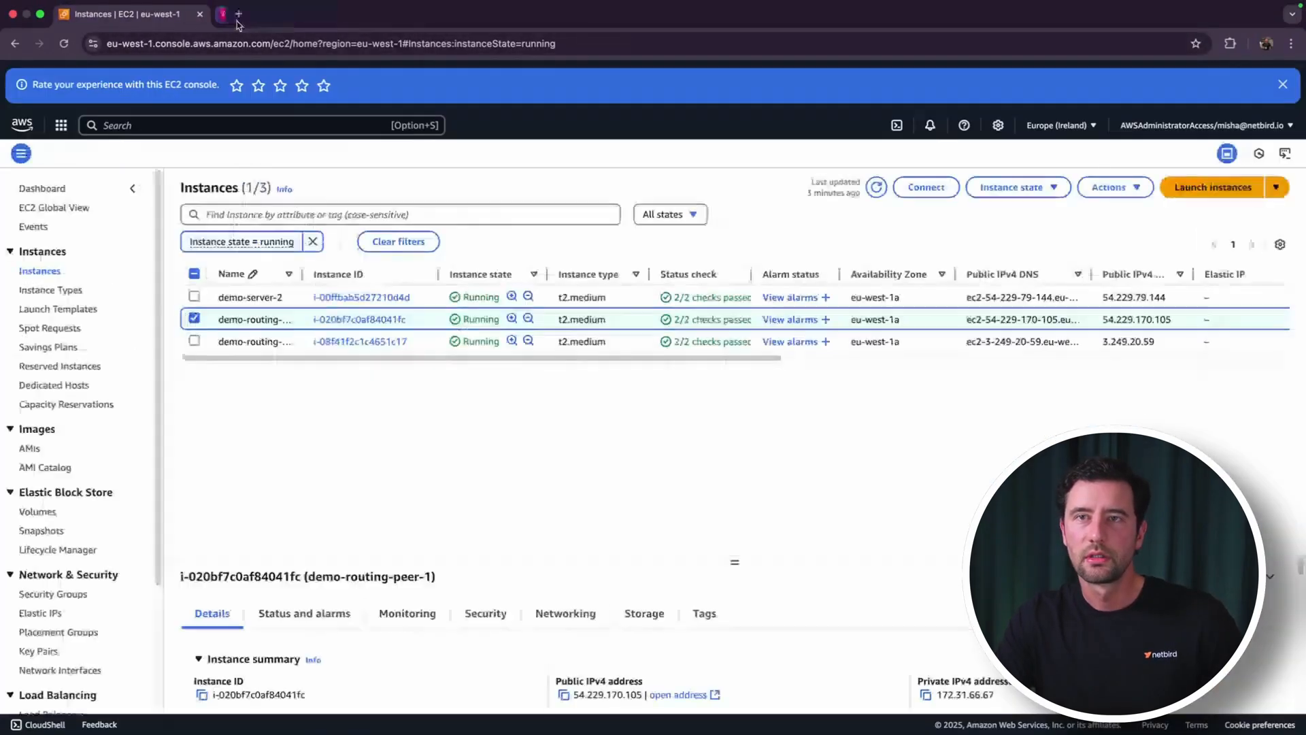
{"action": "left_click", "coordinate": [256, 345]}
{"action": "left_click", "coordinate": [936, 191]}
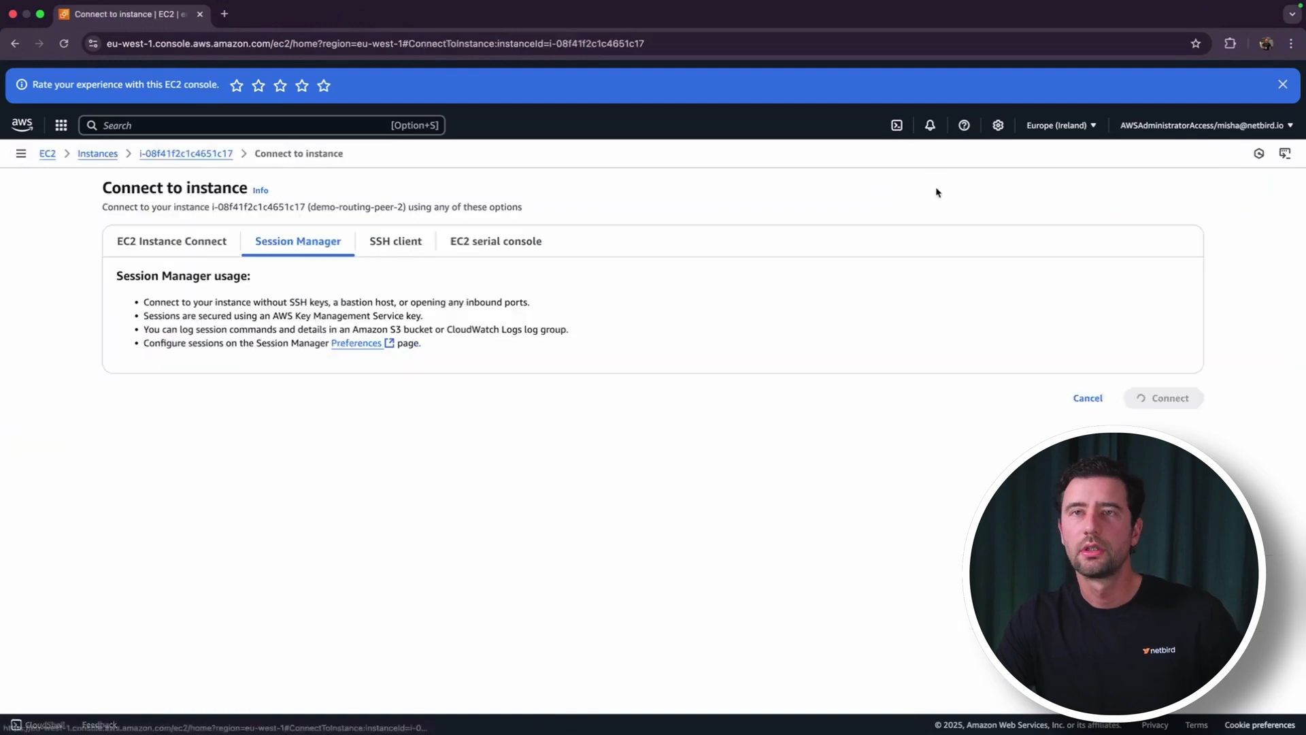
{"action": "left_click", "coordinate": [1172, 398]}
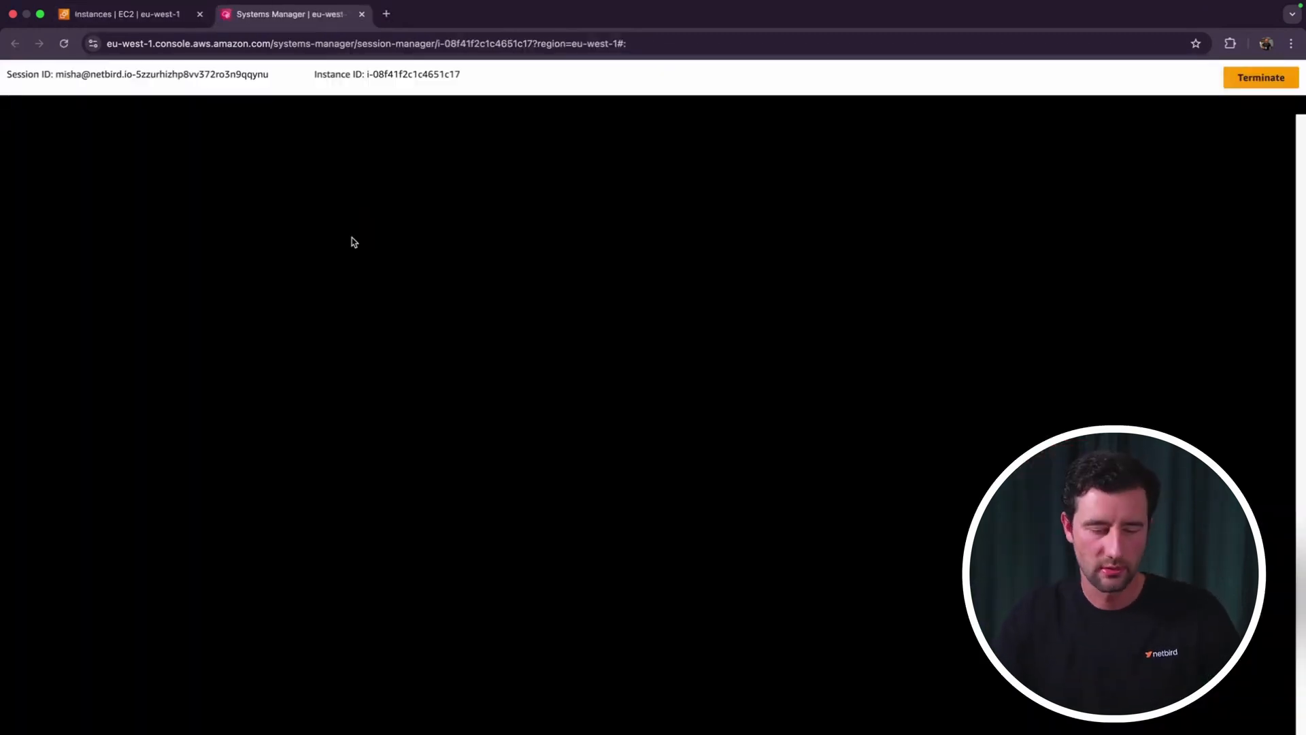
Open a root shell with sudo -i and run the copied netbird up command with its setup key
{"action": "type", "text": "sudo -u"}
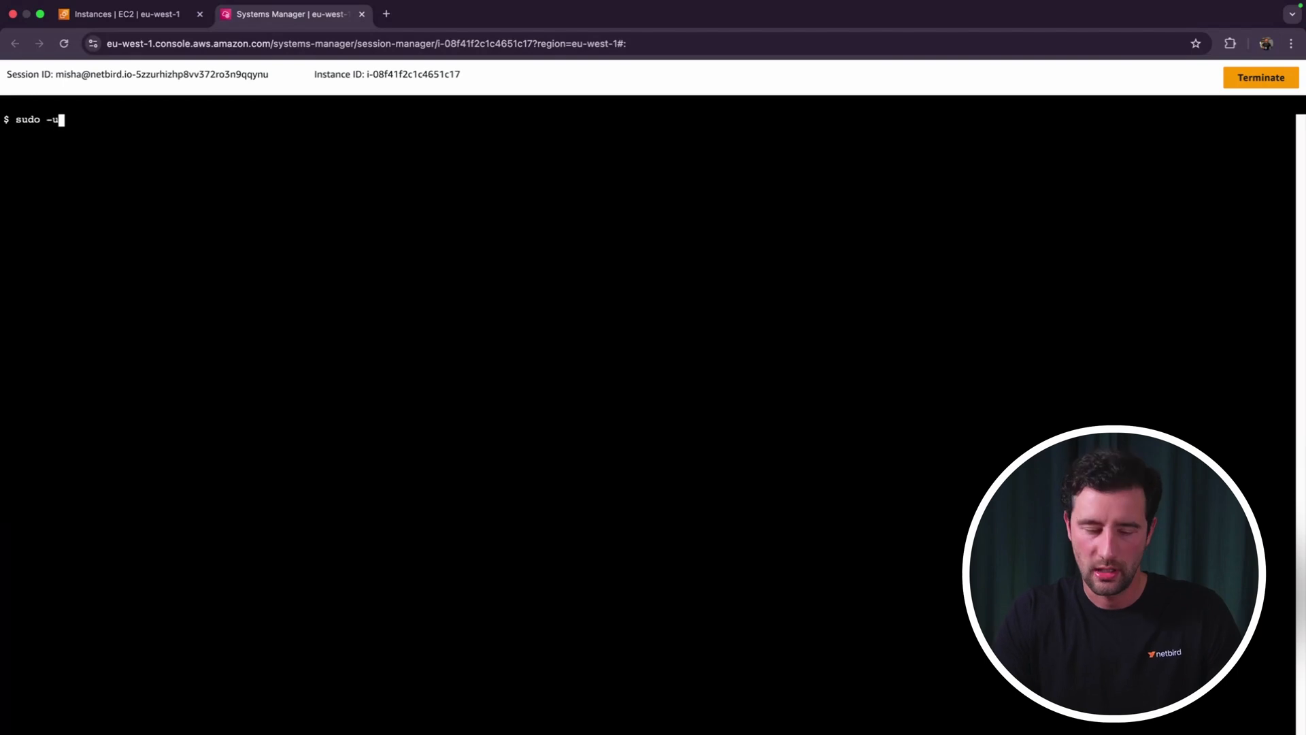
{"action": "key", "text": "BackSpace"}
{"action": "type", "text": "i"}
{"action": "key", "text": "Return"}
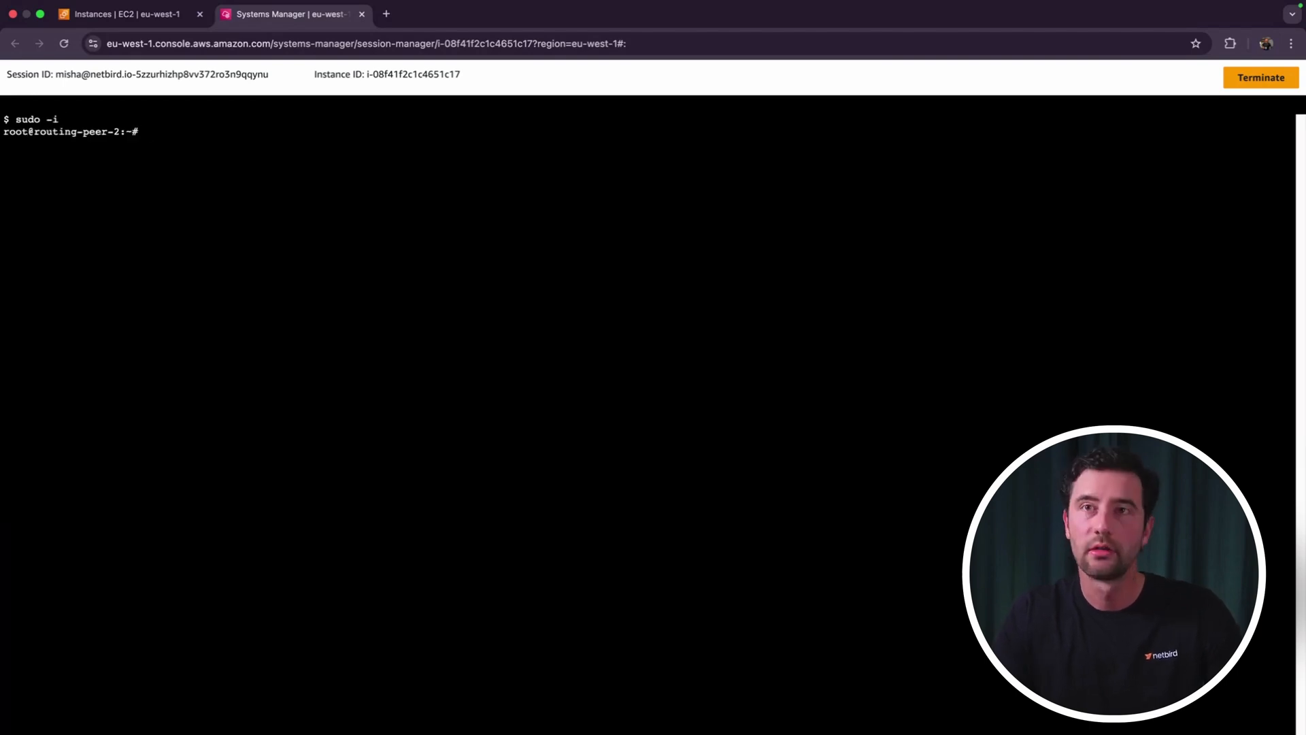
{"action": "key", "text": "super+v"}
{"action": "key", "text": "Return"}
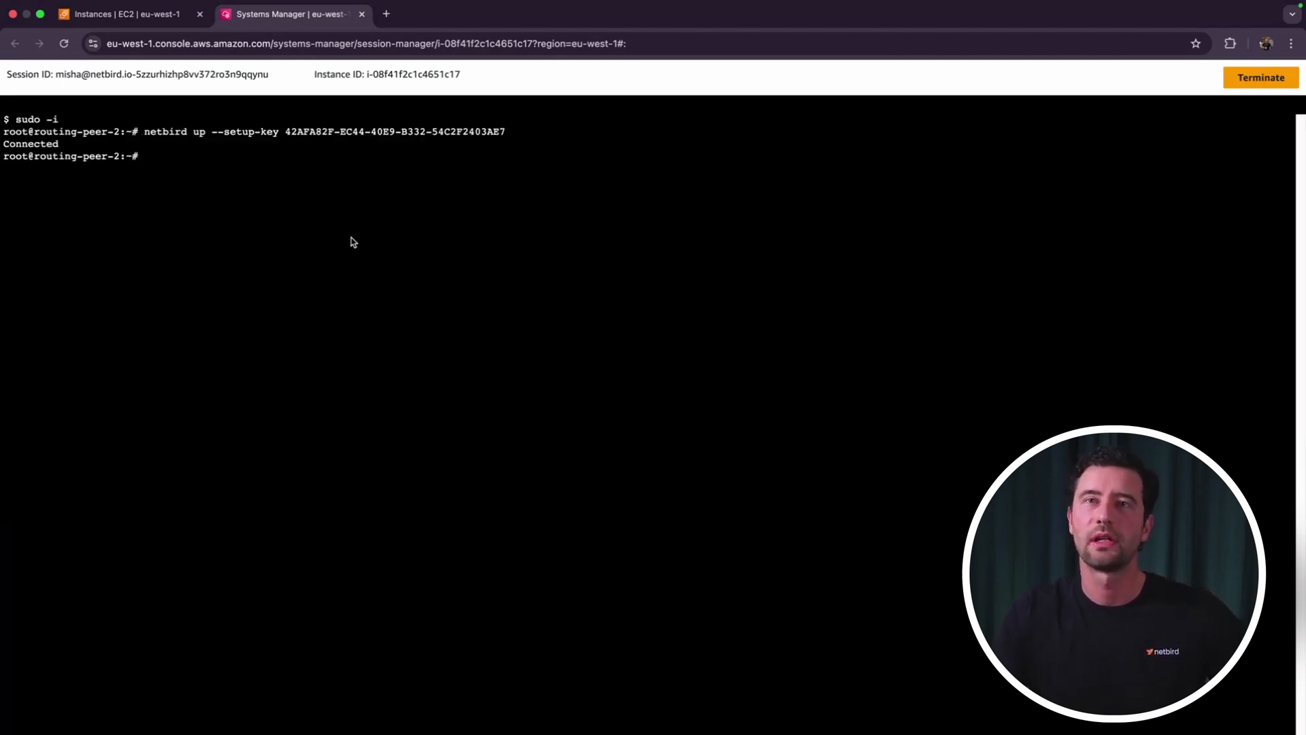
Return to NetBird, close the install instructions and add routing-peer-2 as a routing peer of the AWS VPC - Ireland network
{"action": "key", "text": "ctrl+Right"}
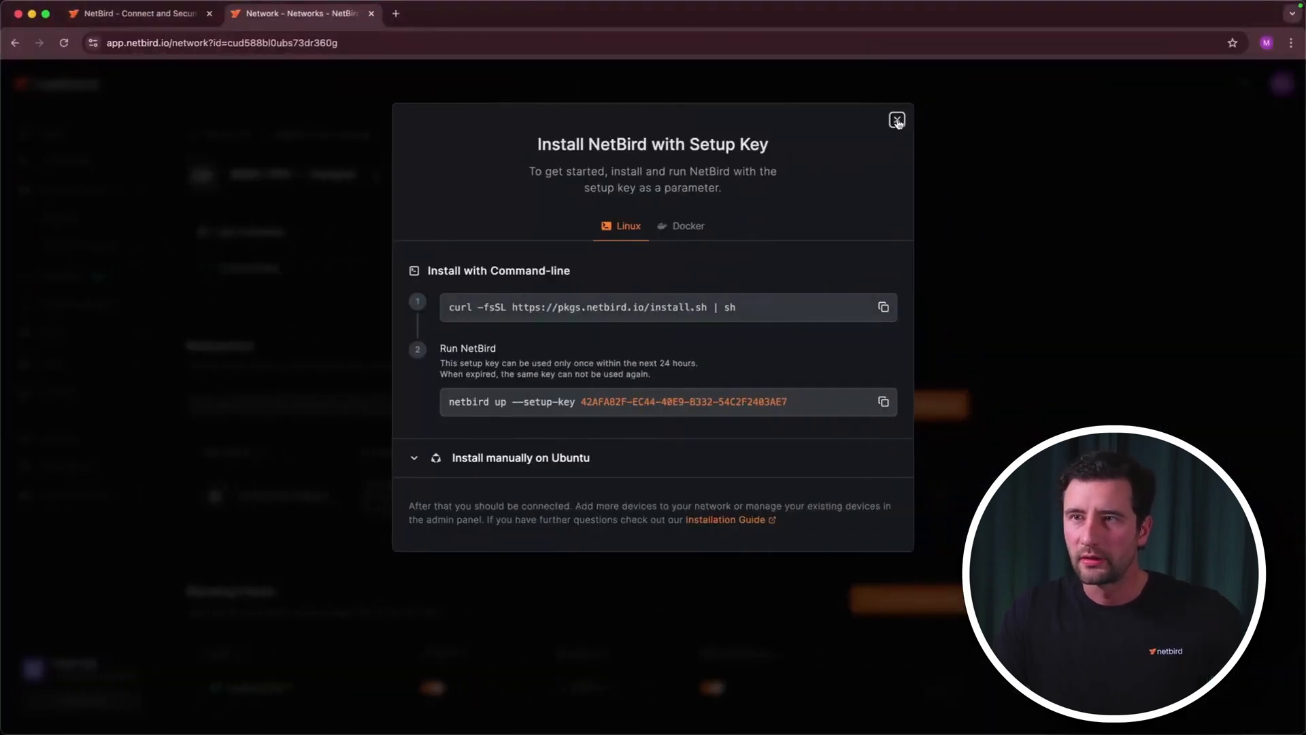
{"action": "left_click", "coordinate": [898, 120]}
{"action": "left_click", "coordinate": [730, 285]}
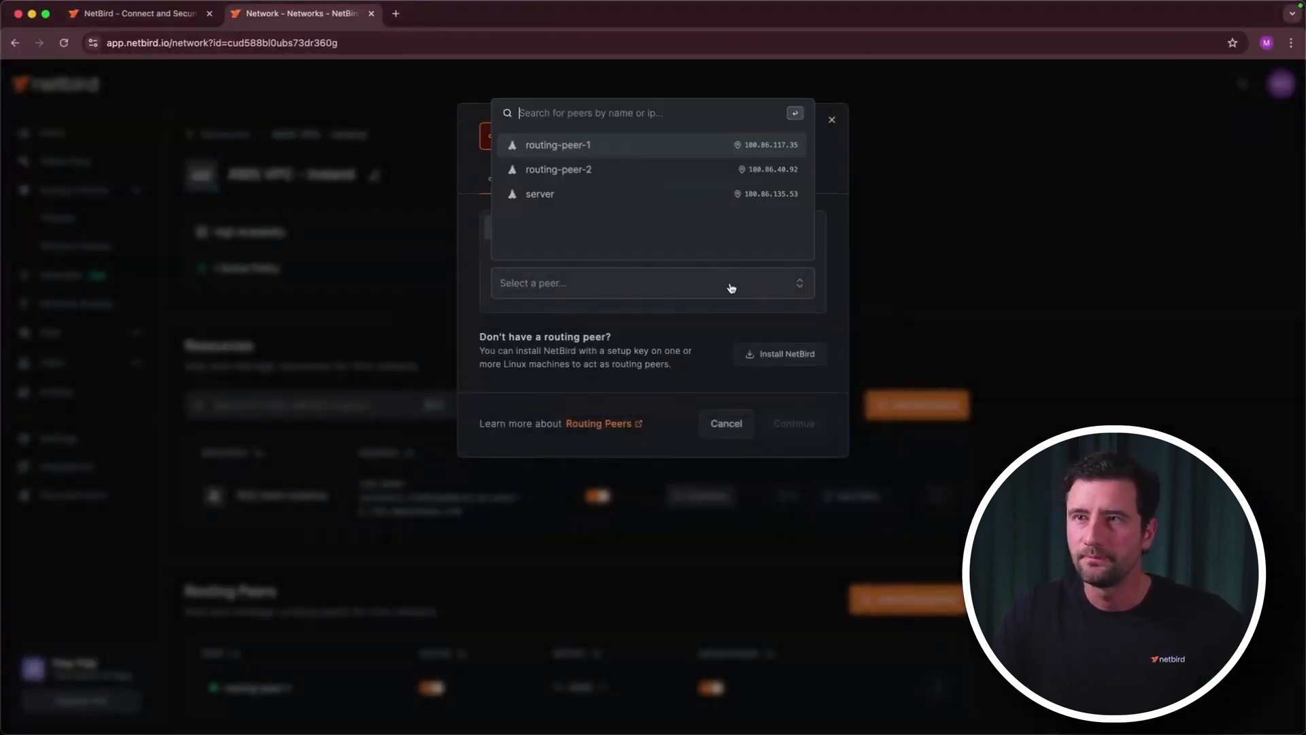
{"action": "left_click", "coordinate": [641, 177]}
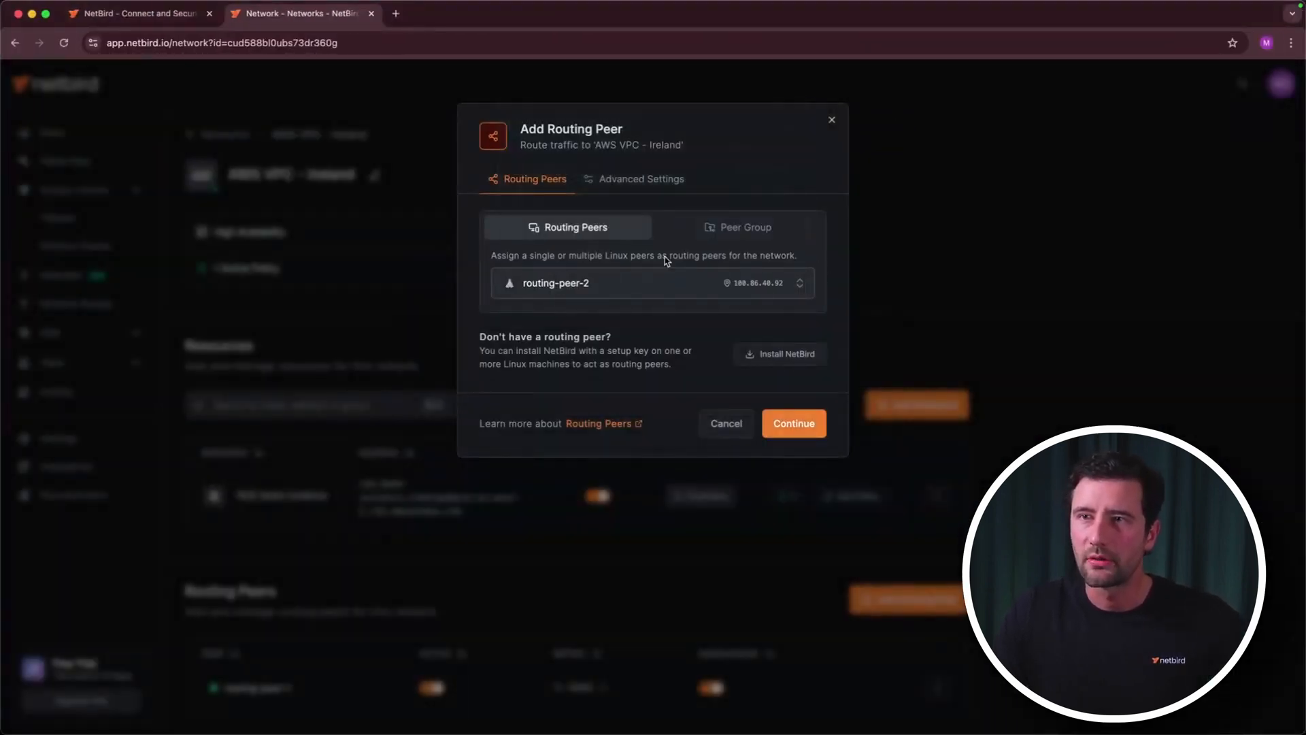
{"action": "left_click", "coordinate": [811, 420]}
{"action": "left_click", "coordinate": [784, 436]}
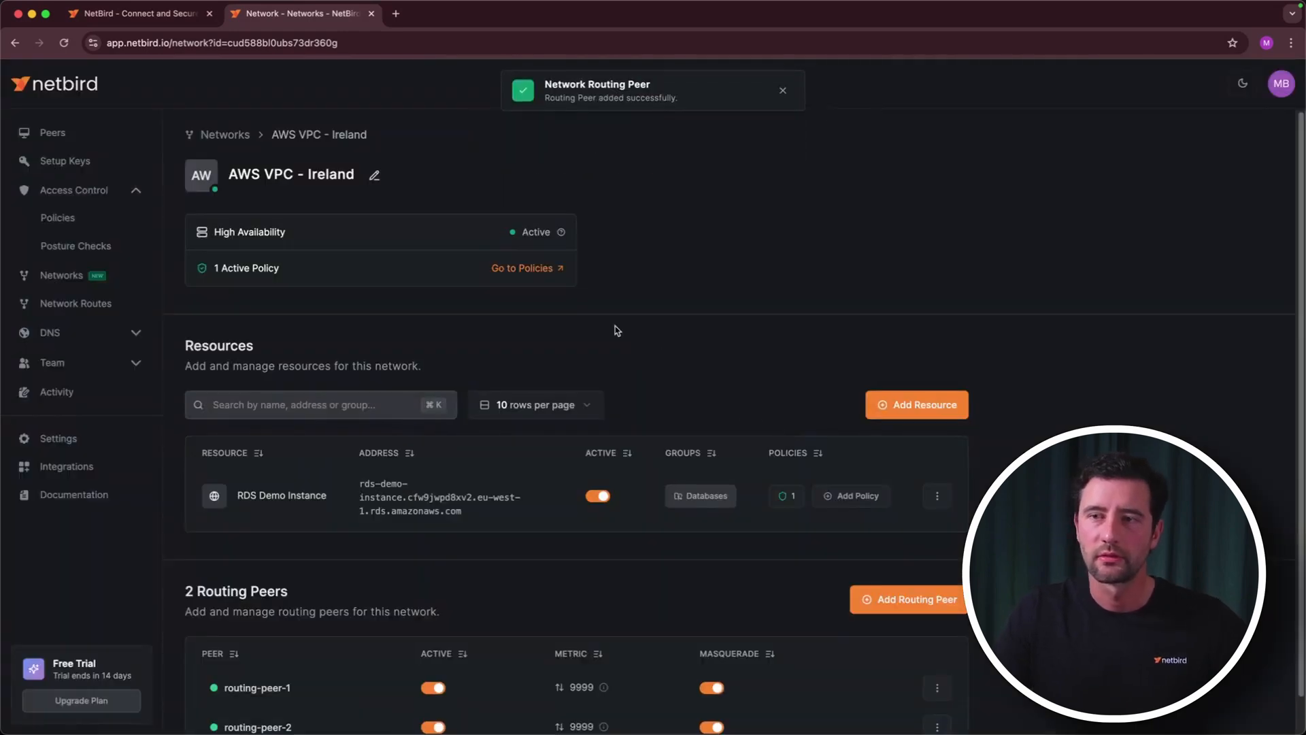
Review the network's routing peers and the details of its High Availability status
{"action": "scroll", "coordinate": [610, 330], "scroll_direction": "down", "scroll_amount": 1}
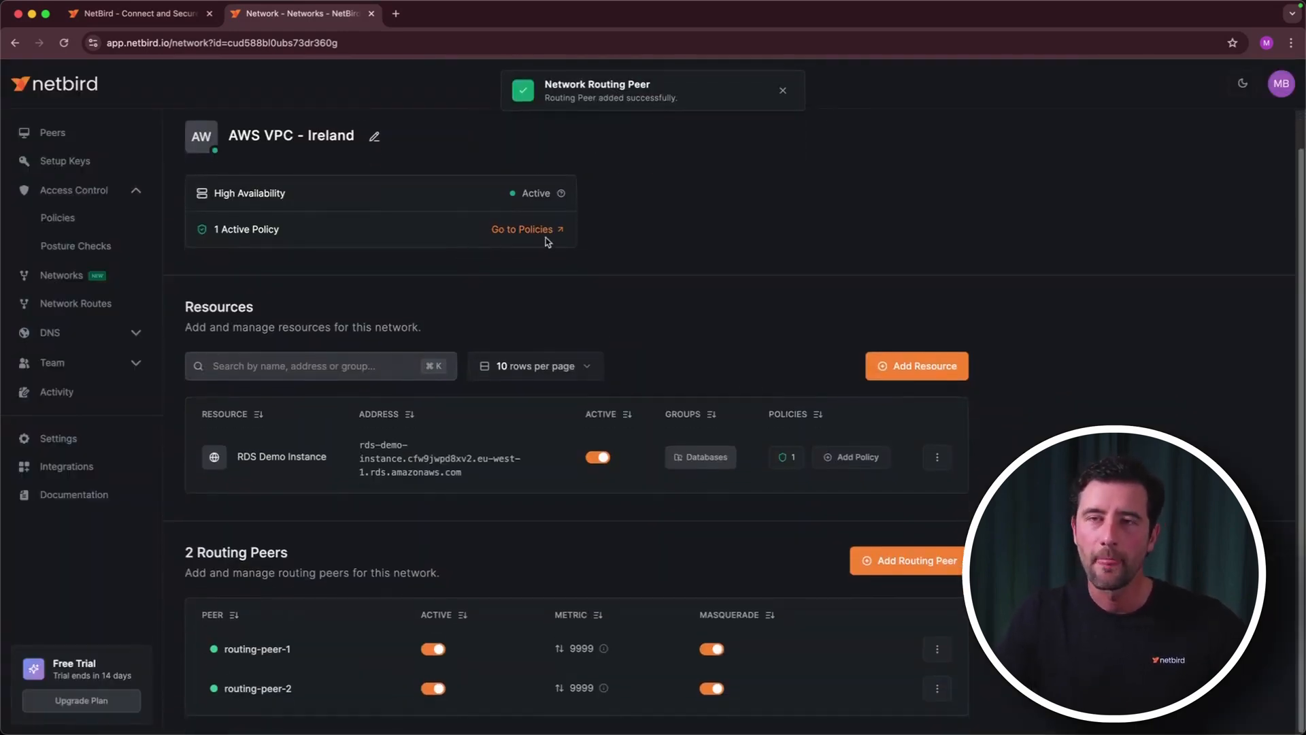
{"action": "scroll", "coordinate": [341, 262], "scroll_direction": "up", "scroll_amount": 1}
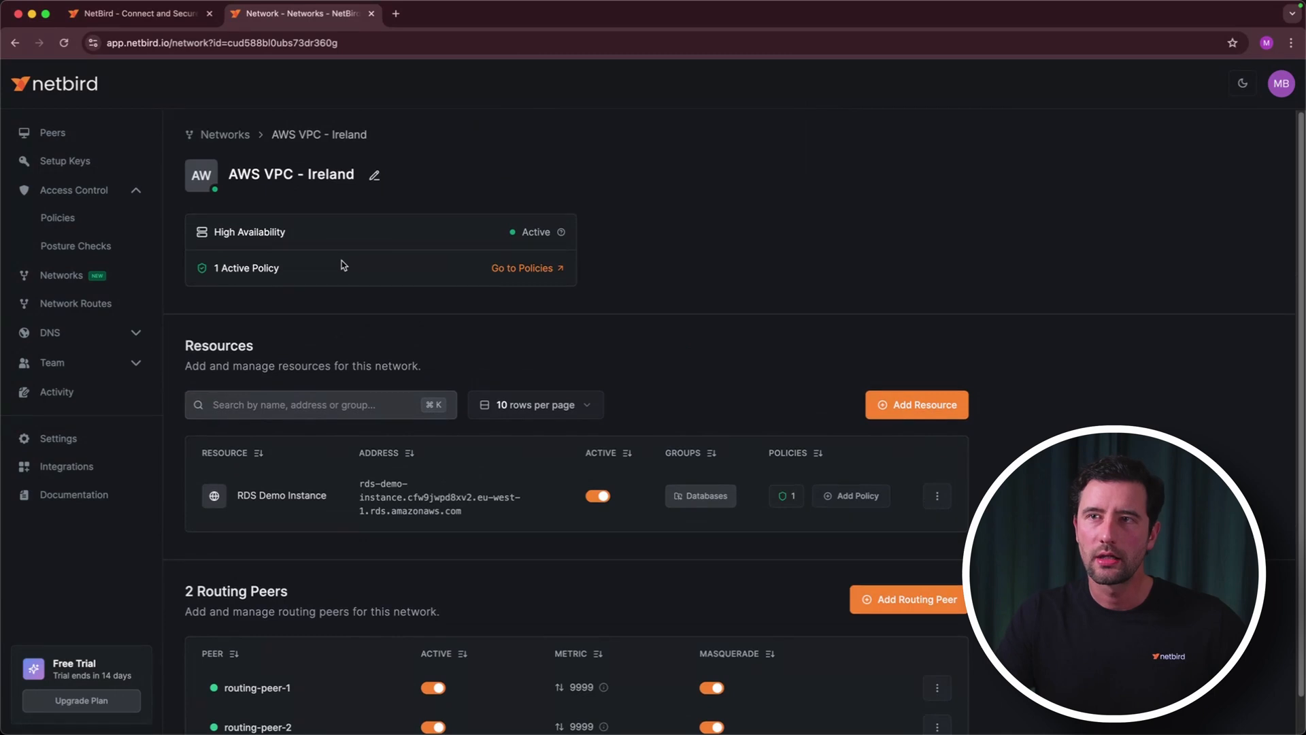
{"action": "mouse_move", "coordinate": [537, 234]}
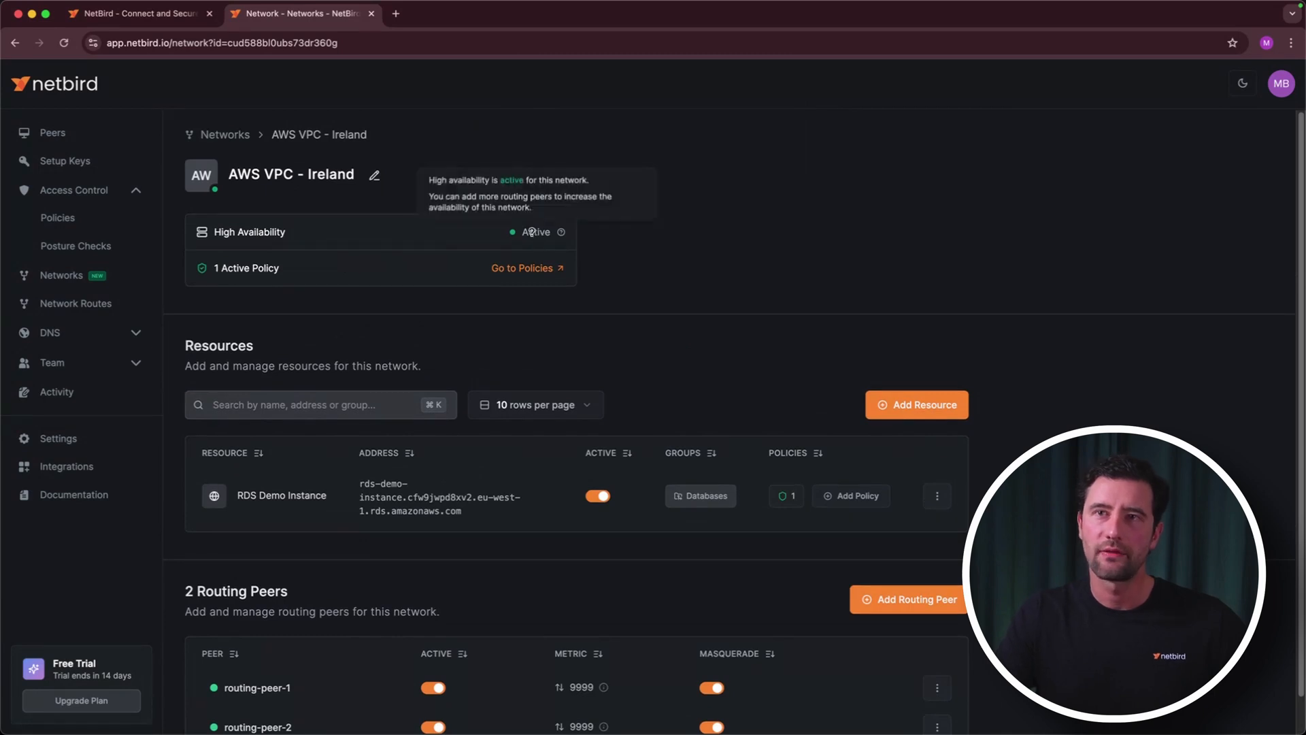